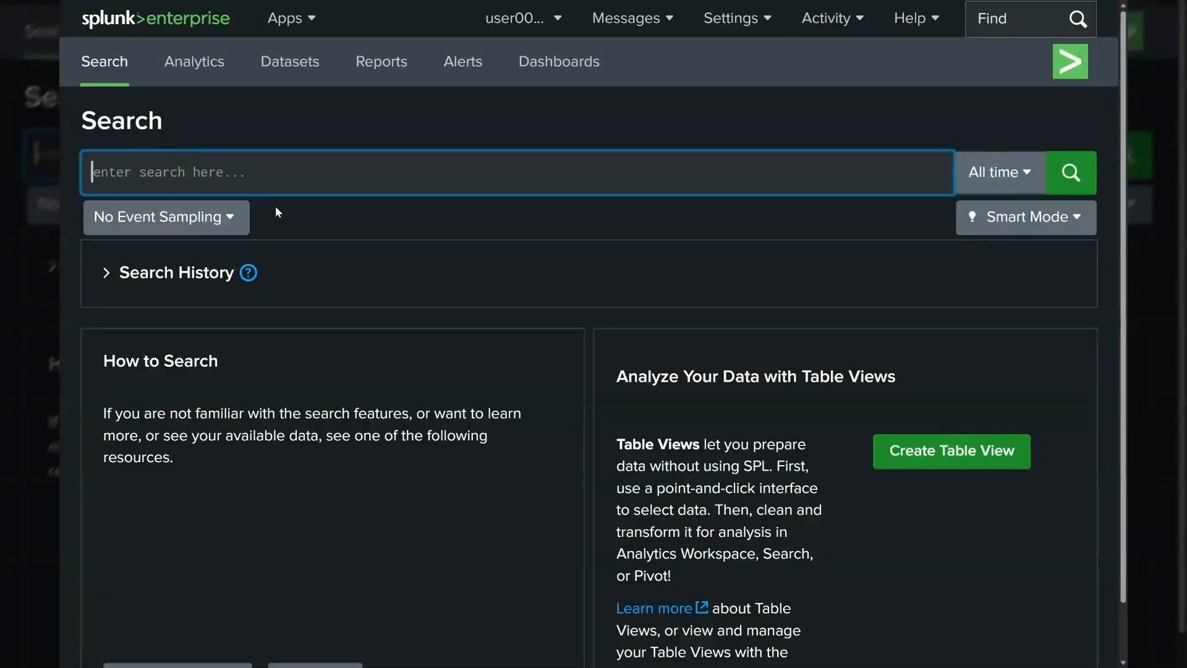
# Step: Start the search query with index+"*" followed by sourcetype=
pyautogui.write('i')
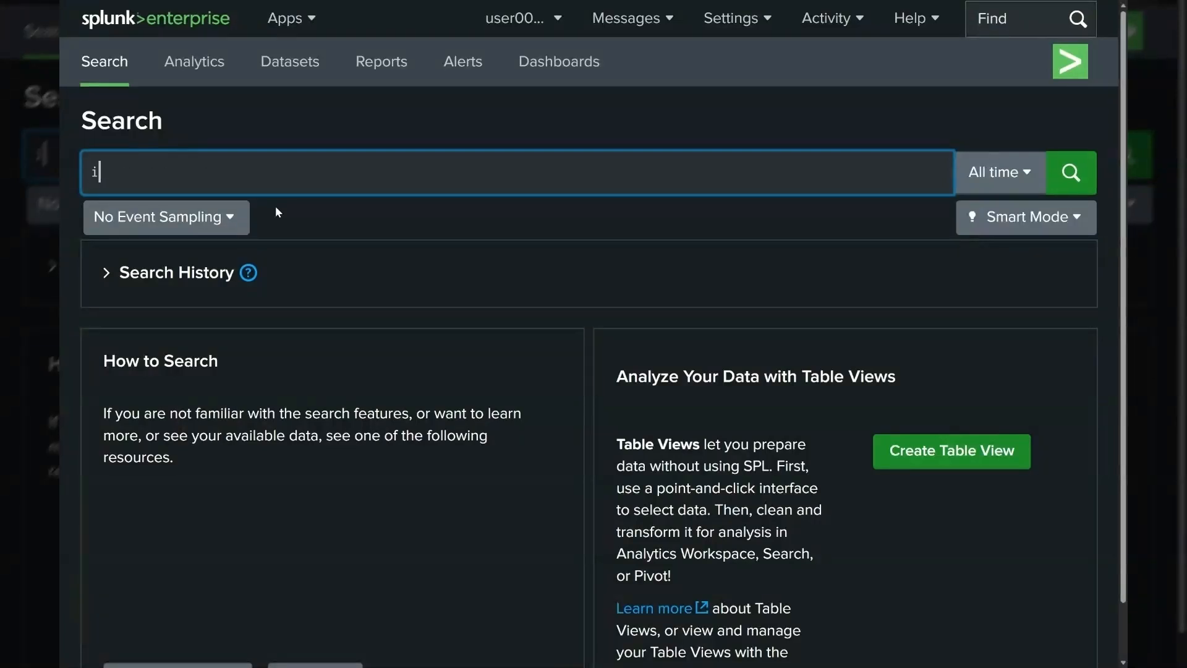
pyautogui.write('ndex=')
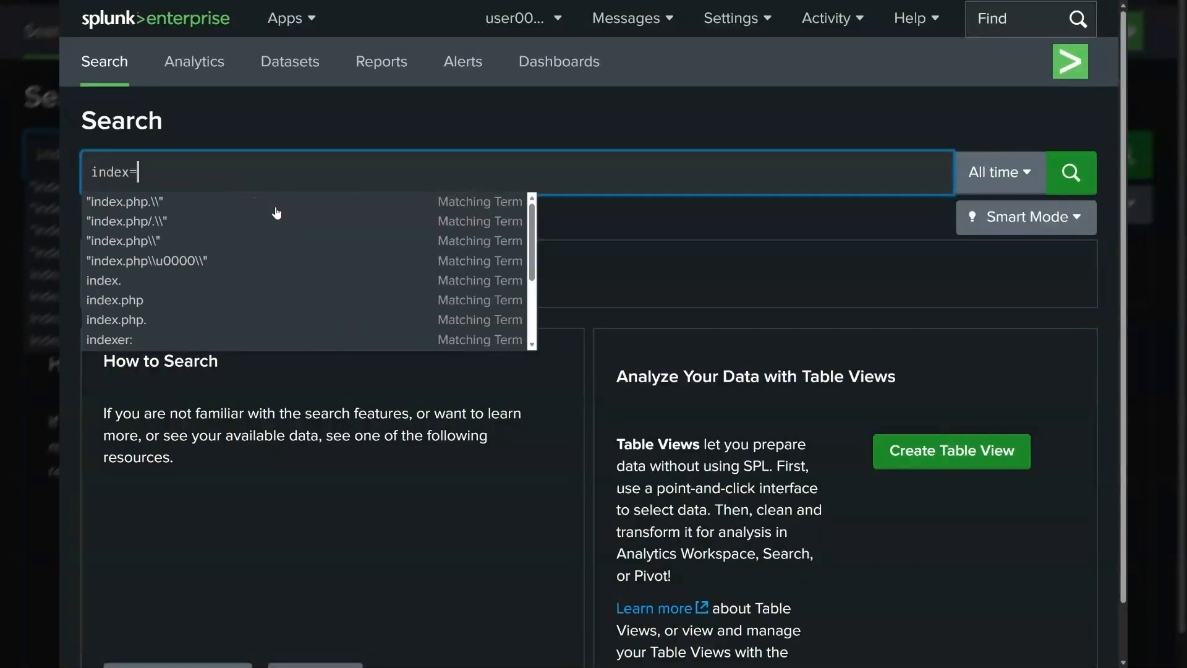
pyautogui.write('"*')
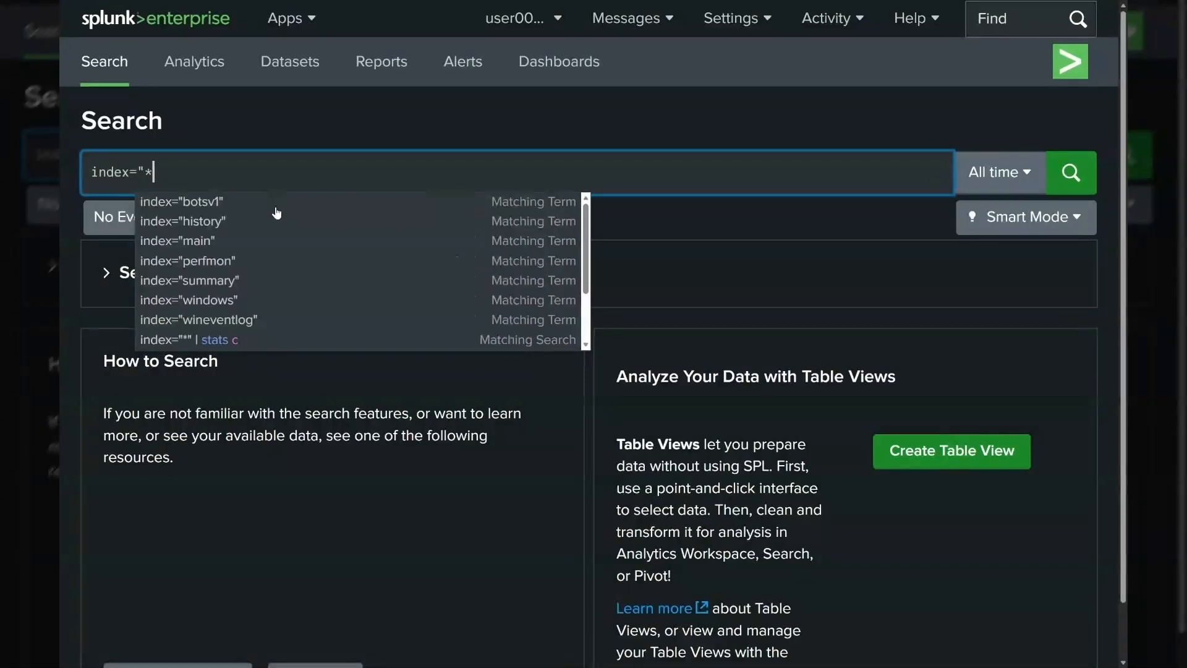
pyautogui.write('" soyrcetype')
pyautogui.press('BackSpace')
pyautogui.press('BackSpace')
pyautogui.press('BackSpace')
pyautogui.press('BackSpace')
pyautogui.press('BackSpace')
pyautogui.press('BackSpace')
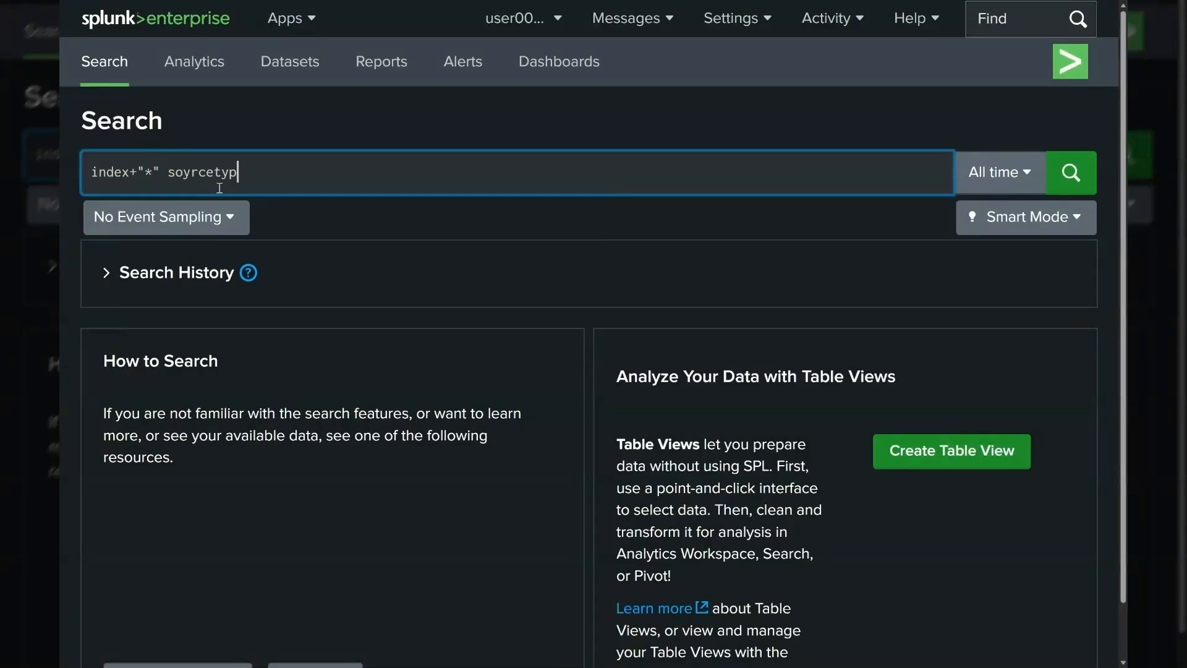
pyautogui.press('BackSpace')
pyautogui.press('BackSpace')
pyautogui.write('urcetype=')
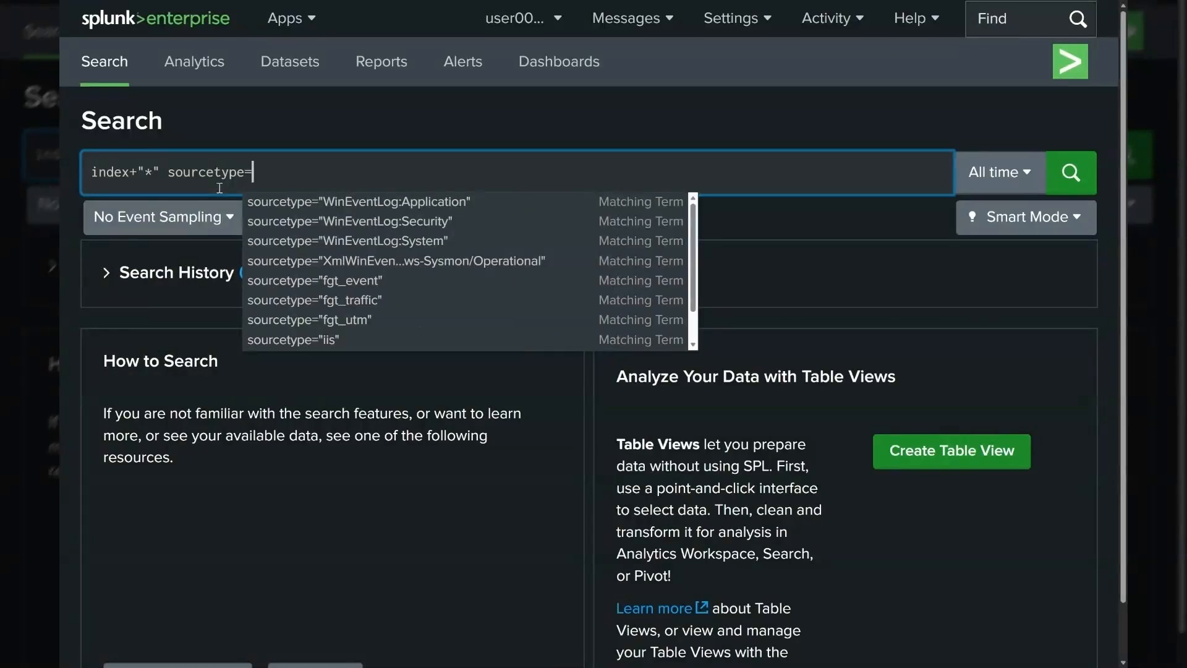
# Step: Complete the sourcetype filter in the query as "WinEventLog:*", with a wildcard in place of a specific log
pyautogui.click(408, 204)
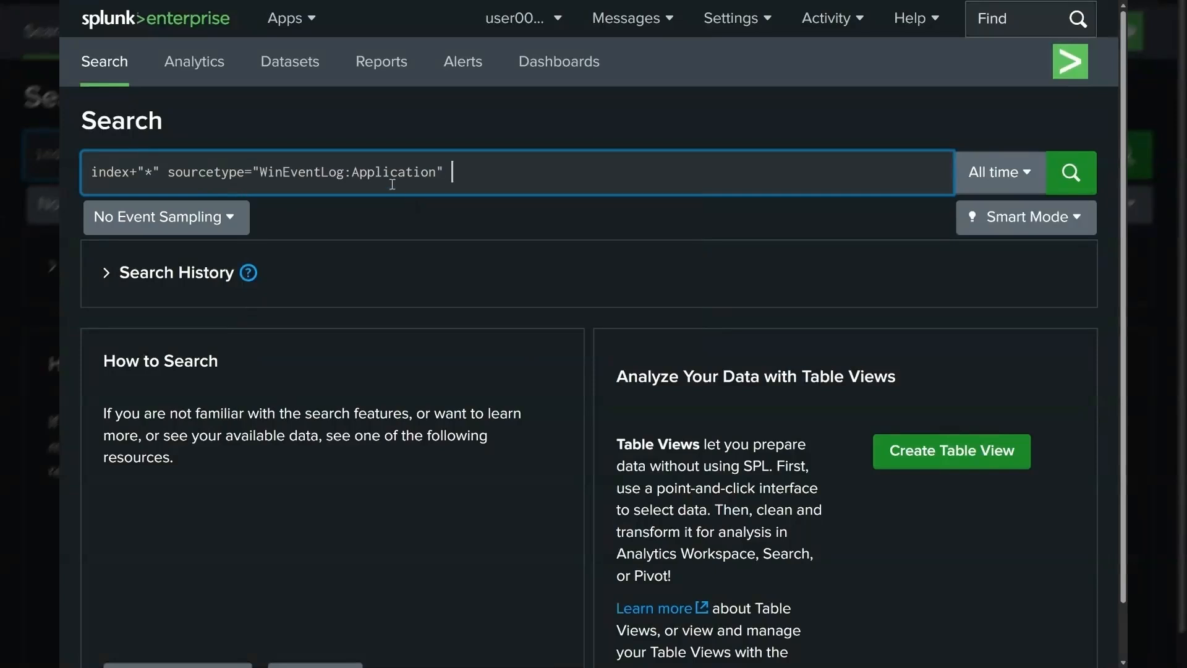
pyautogui.doubleClick(390, 172)
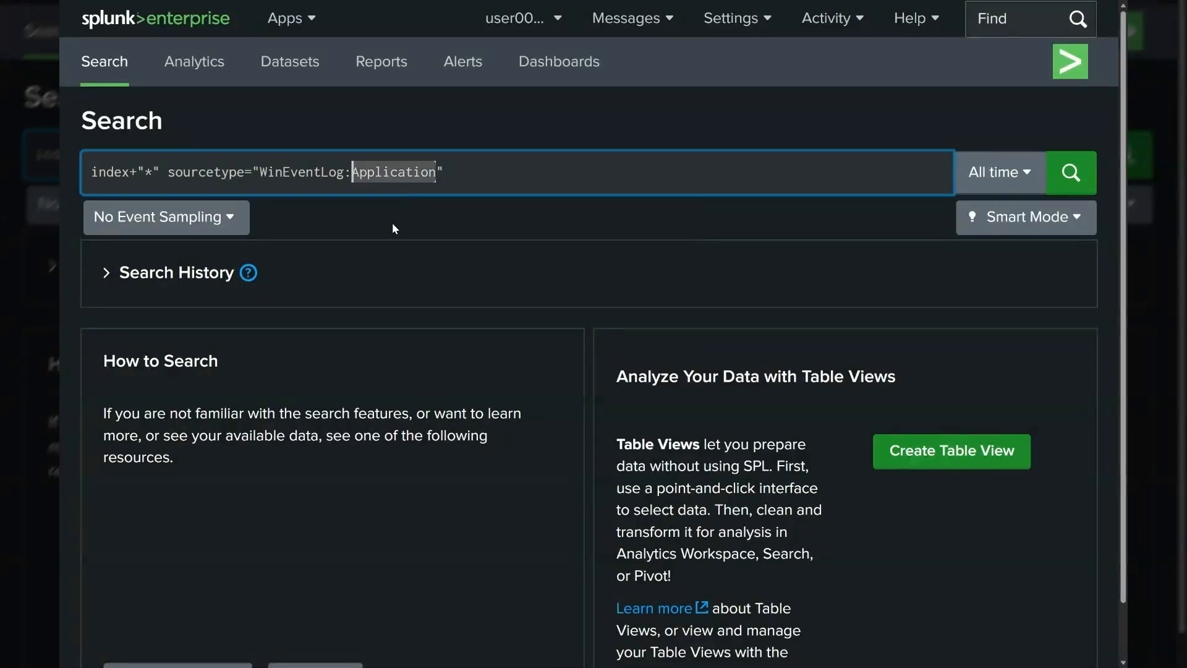
pyautogui.write('*')
pyautogui.click(416, 170)
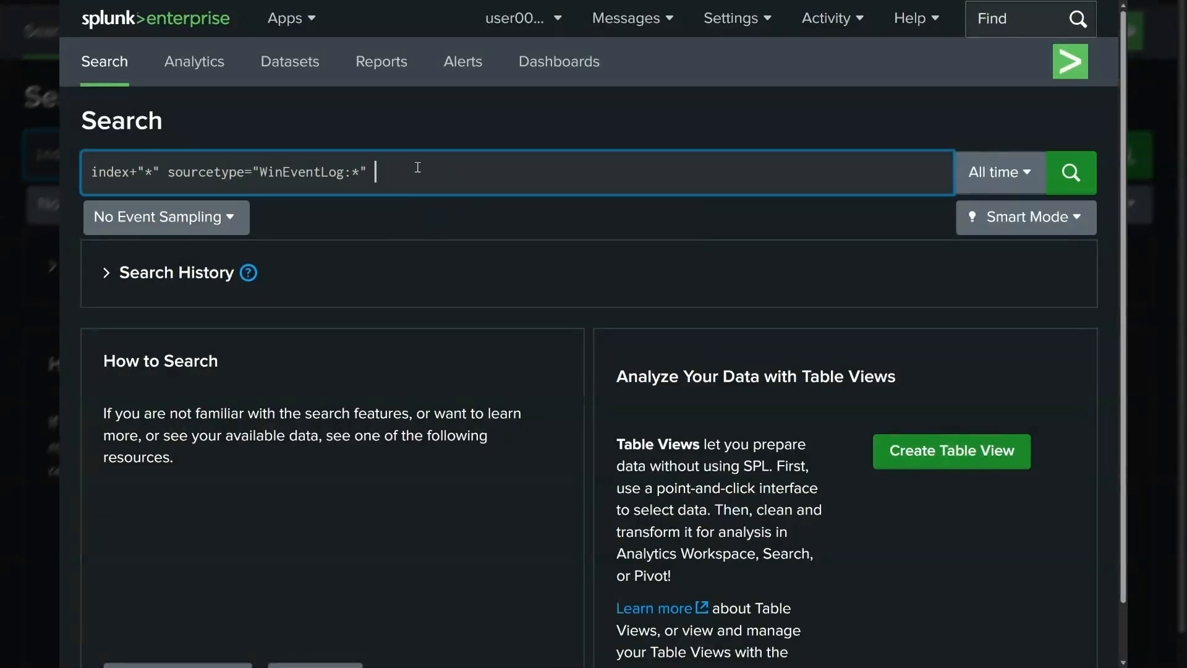
# Step: Add a second query line, | timechart span=5m count by sourcetype, and run the search
pyautogui.hotkey('shift', 'Return')
pyautogui.write('| time')
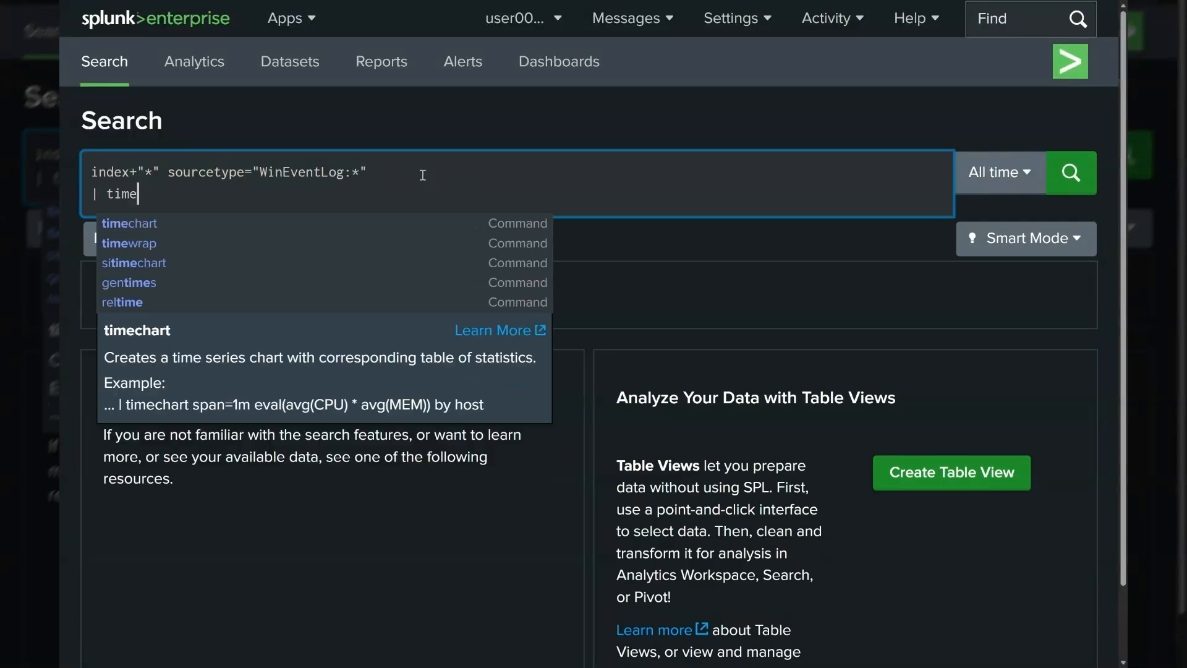
pyautogui.press('Return')
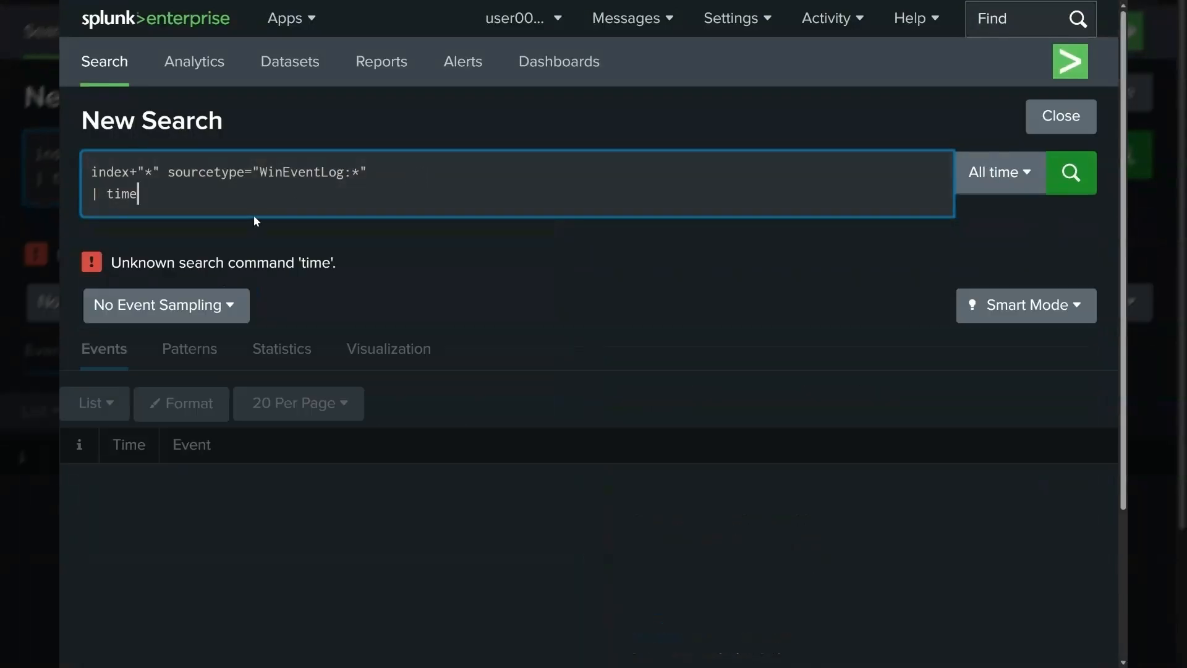
pyautogui.write('chart')
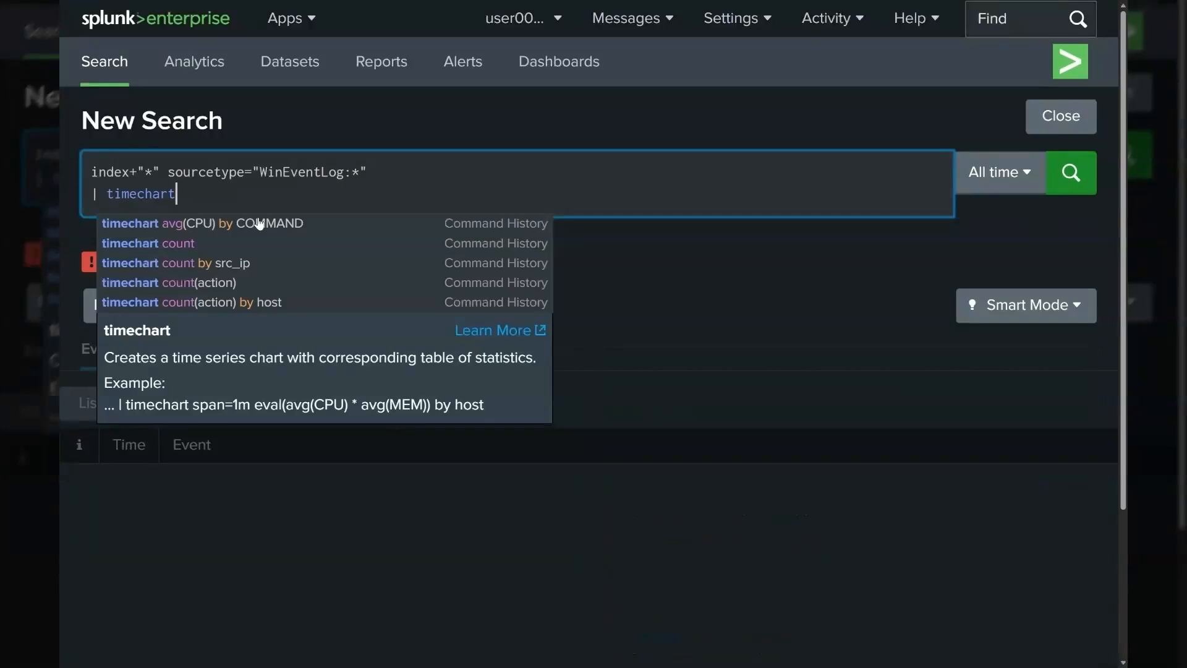
pyautogui.write(' span')
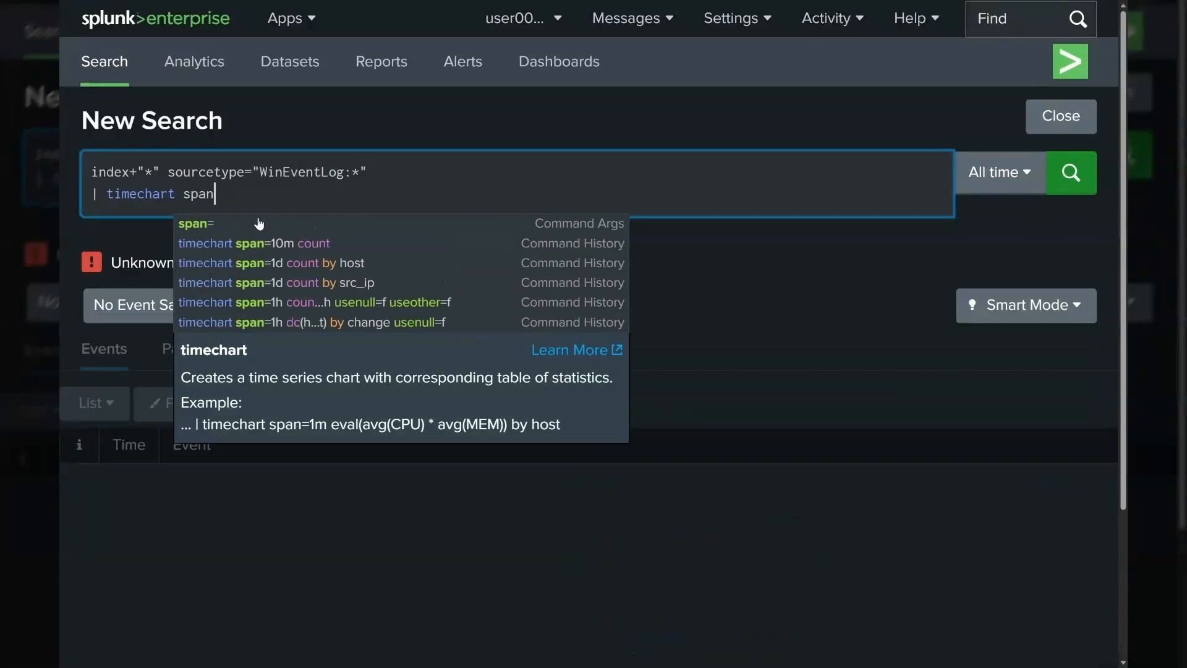
pyautogui.write('=5m')
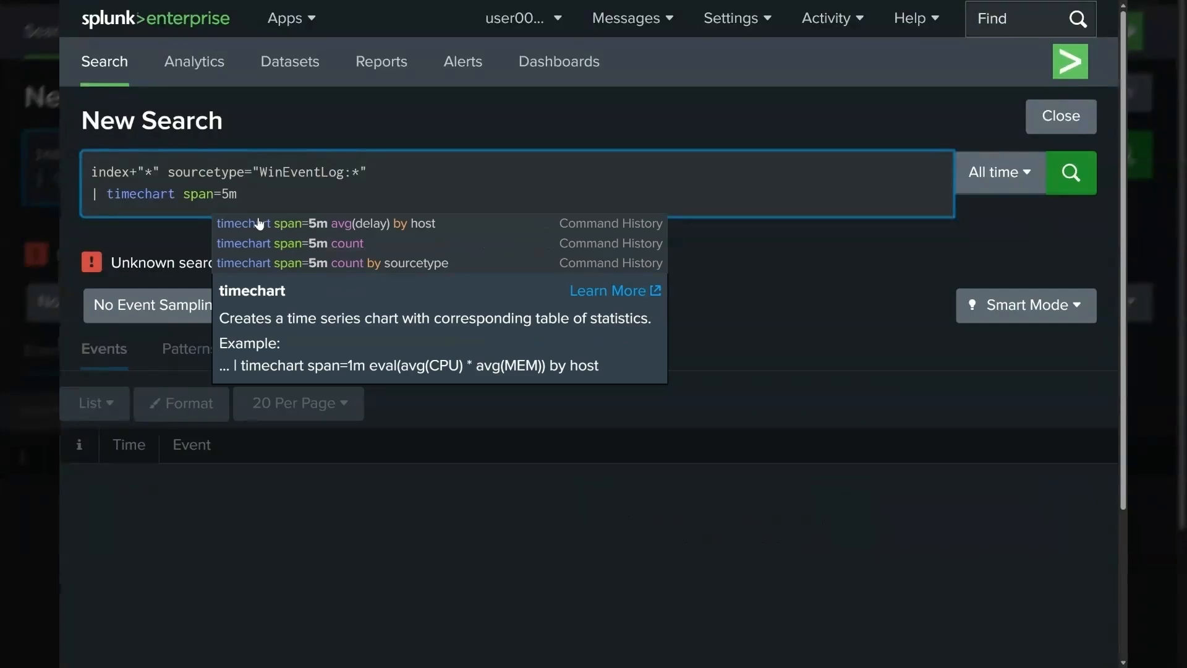
pyautogui.write(' c')
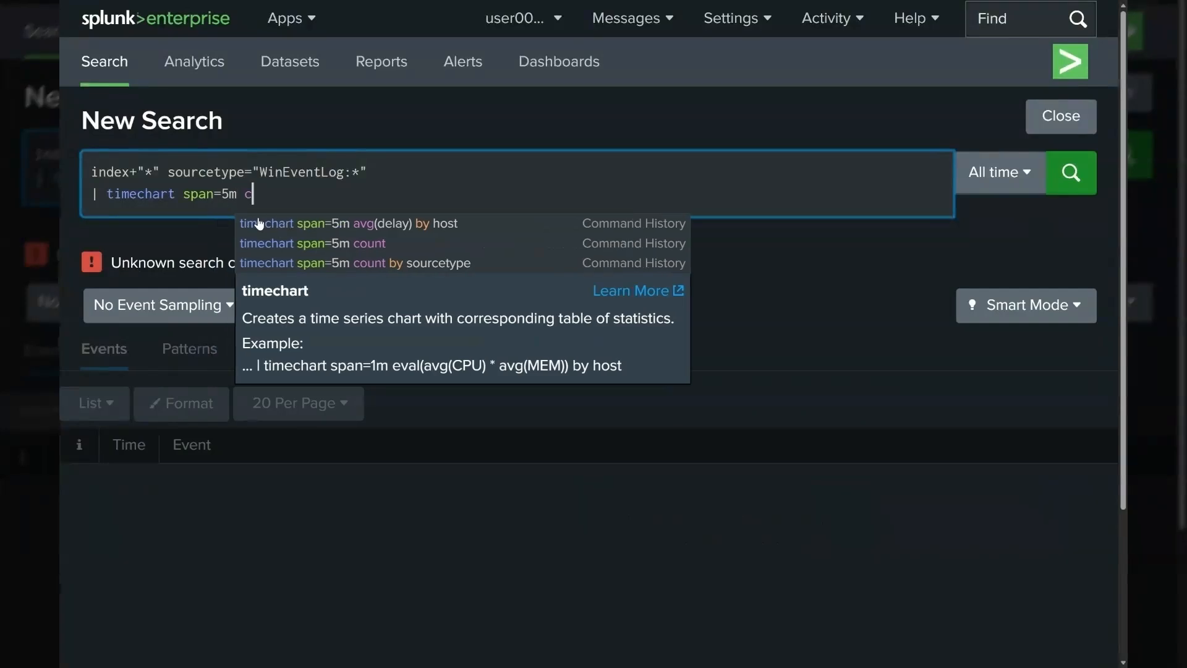
pyautogui.write('ount')
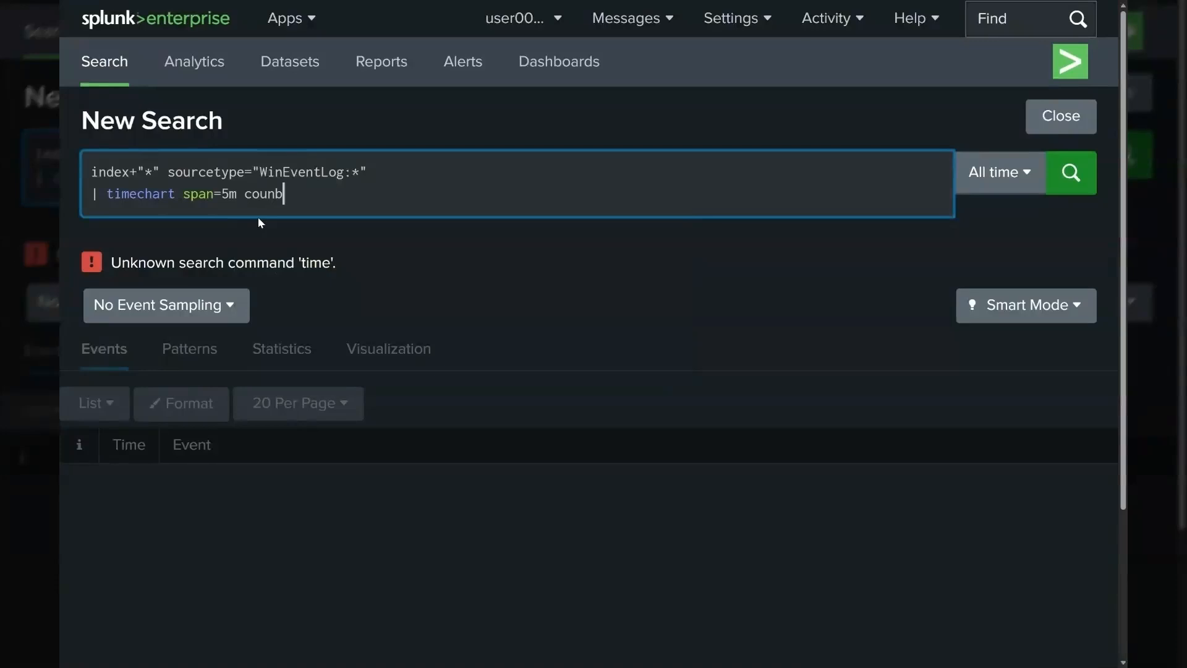
pyautogui.write('t by')
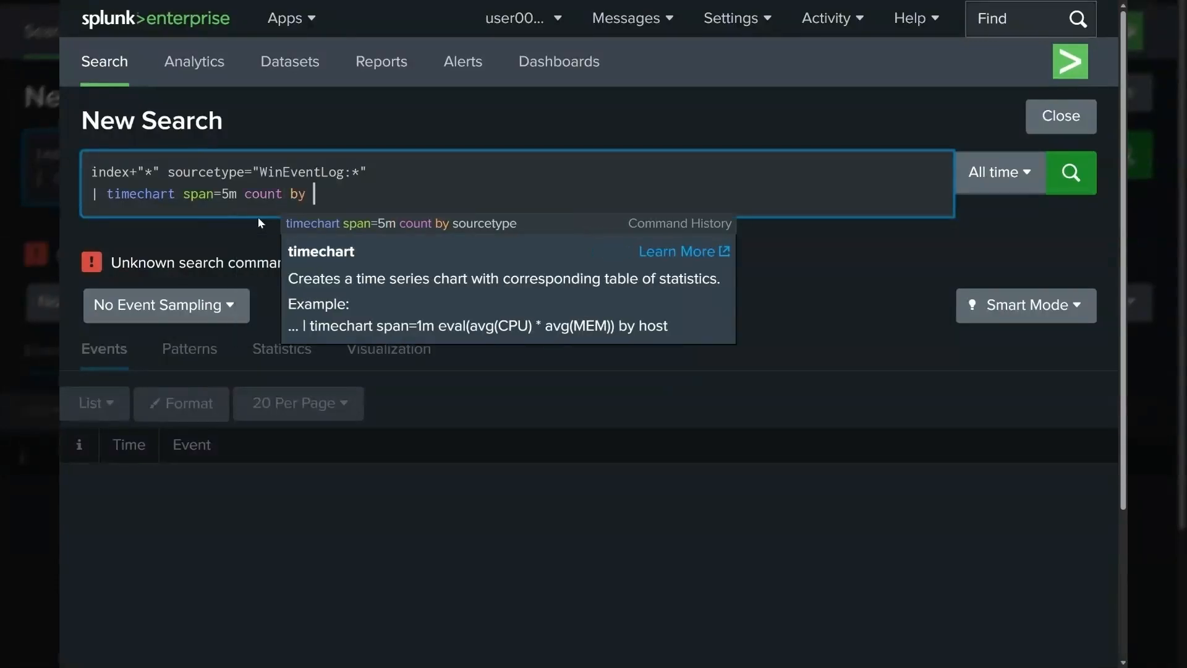
pyautogui.press('Down')
pyautogui.press('Return')
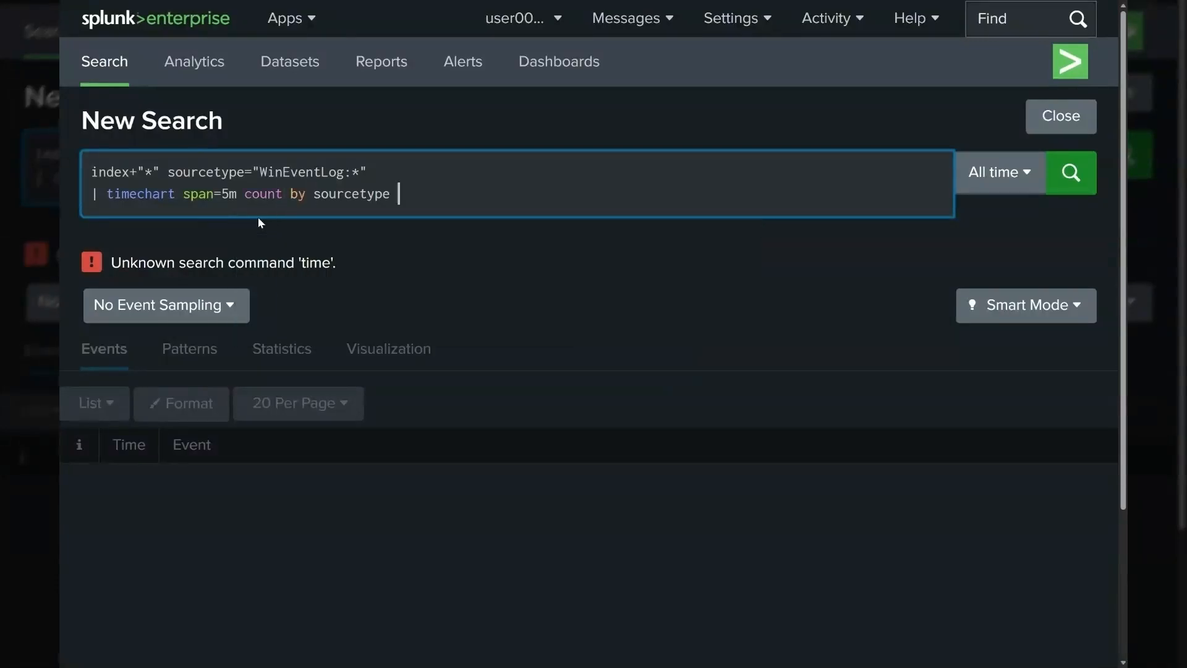
pyautogui.press('Return')
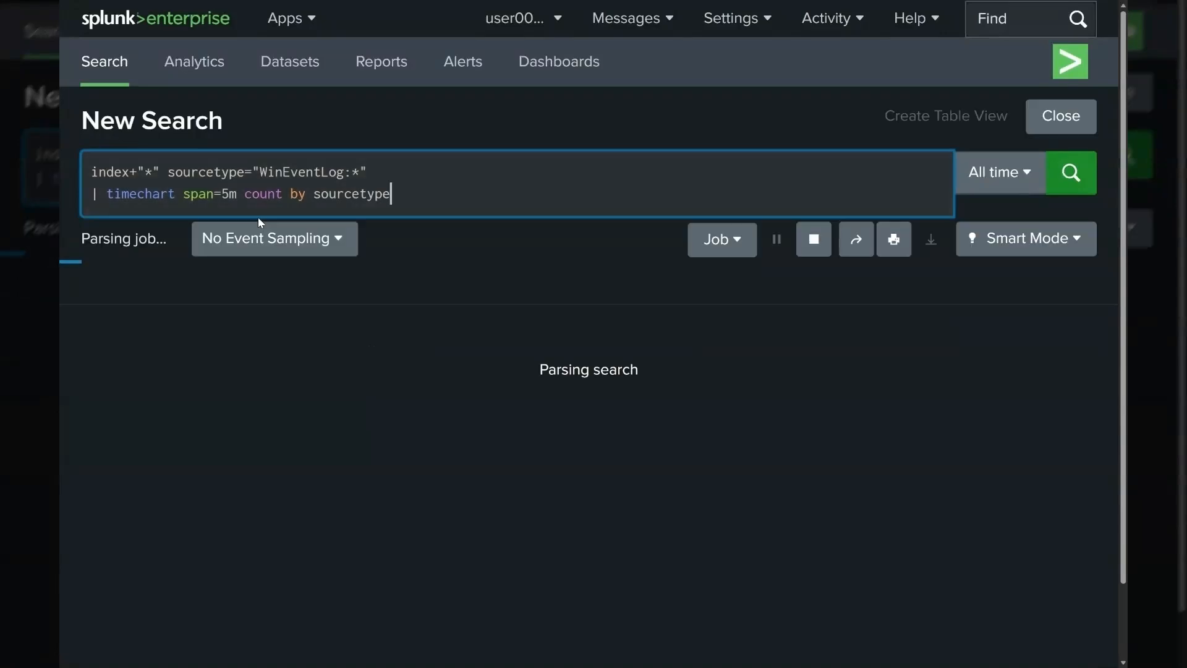
# Step: Remove the plus sign after index in the query and run the search again
pyautogui.click(141, 176)
pyautogui.press('BackSpace')
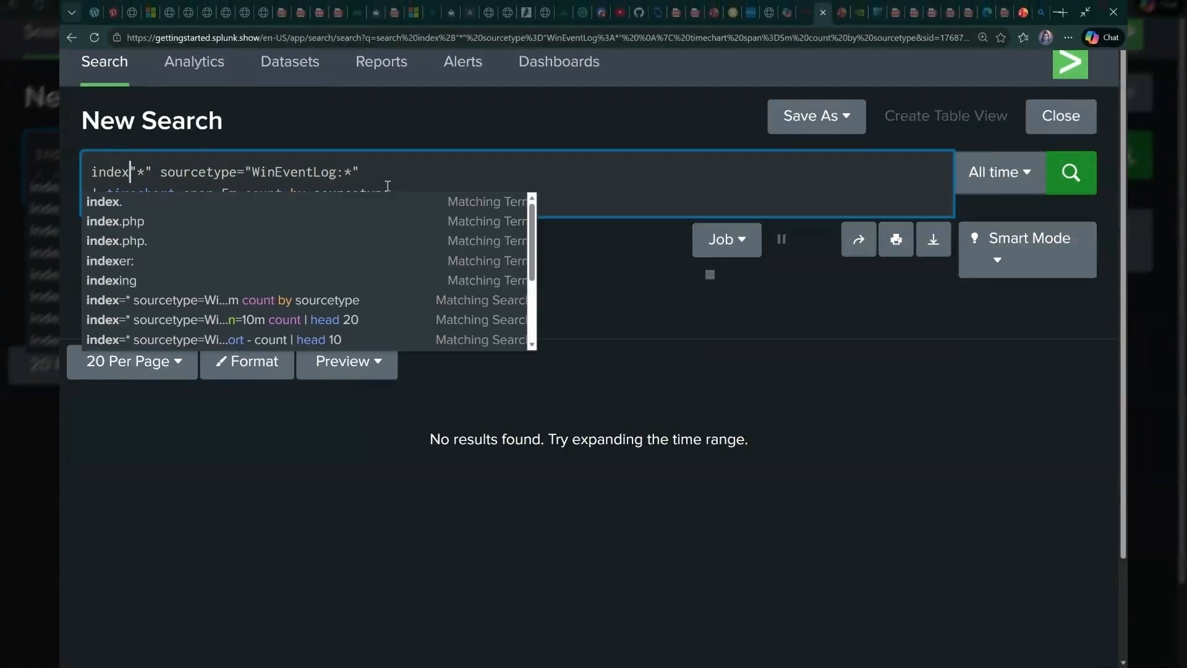
pyautogui.click(424, 186)
pyautogui.press('Return')
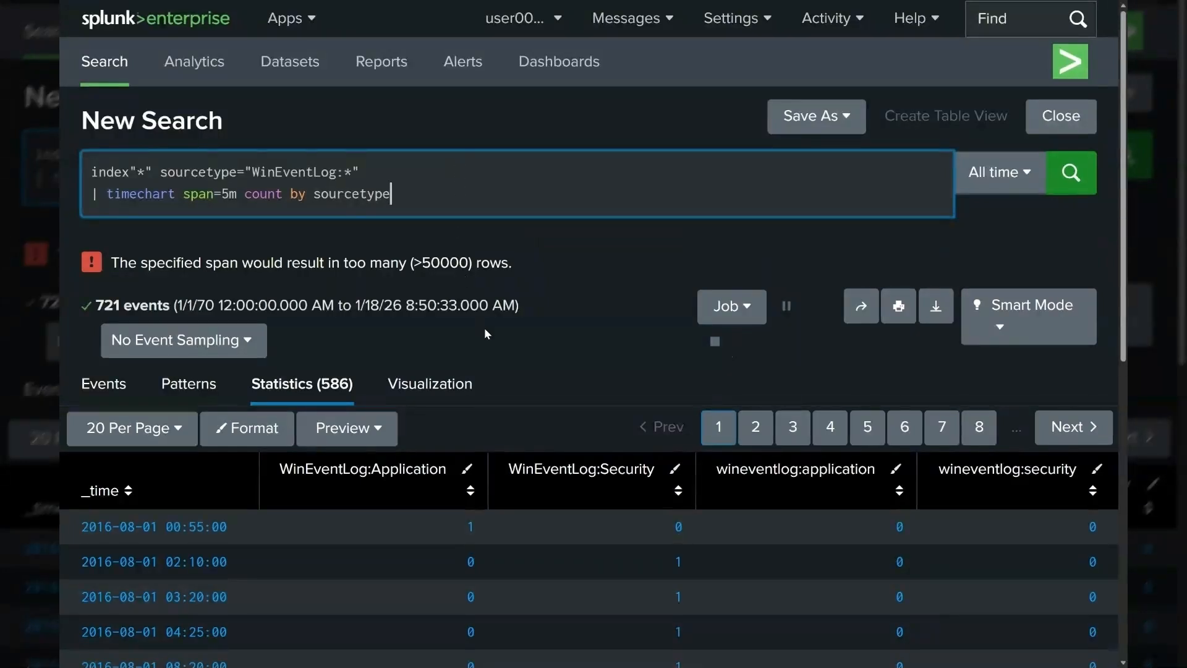
# Step: Show the search results as a visualization and change the chart type to Line Chart
pyautogui.scroll(-2, 484, 328)
pyautogui.click(435, 279)
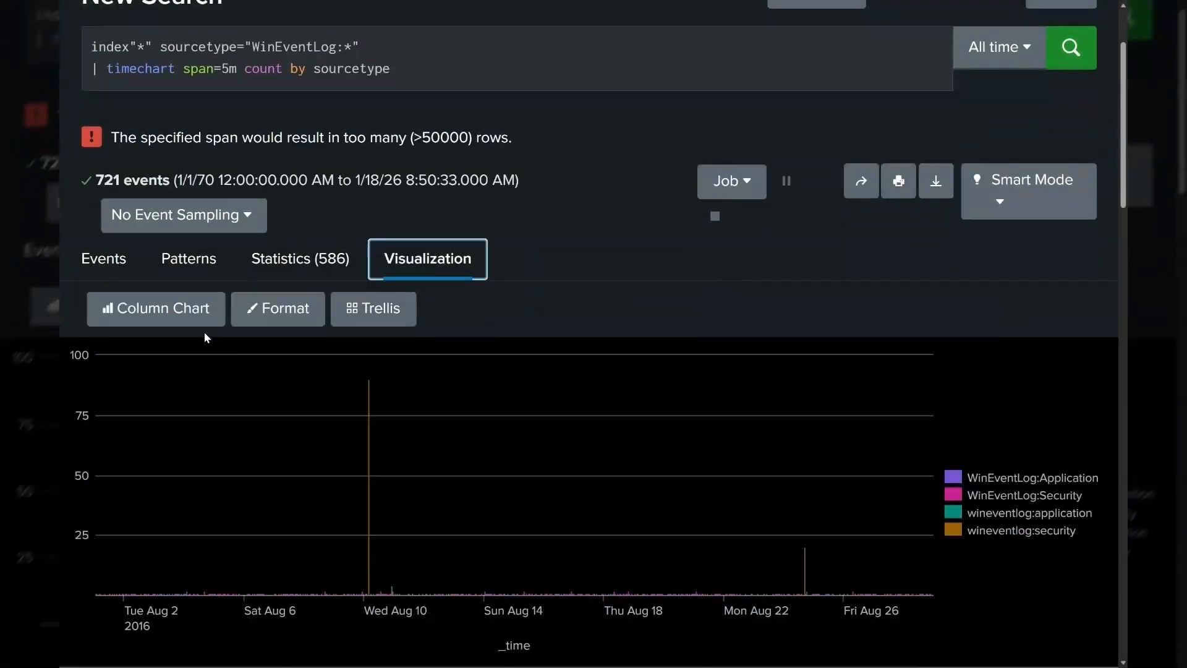
pyautogui.click(183, 313)
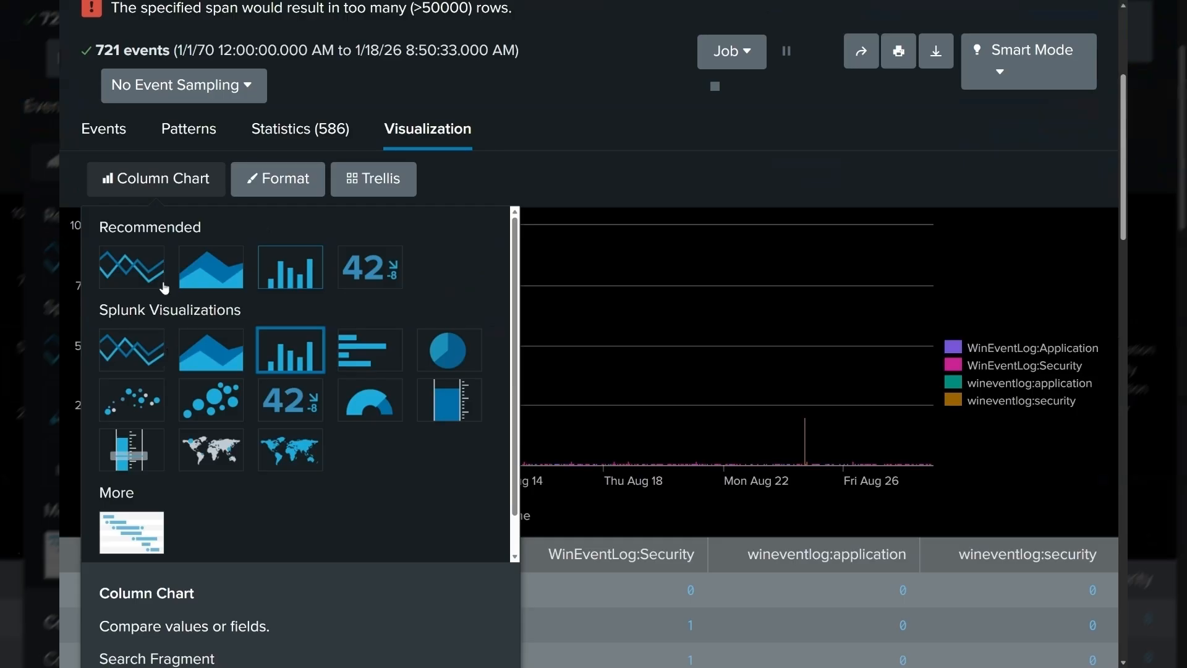
pyautogui.click(124, 260)
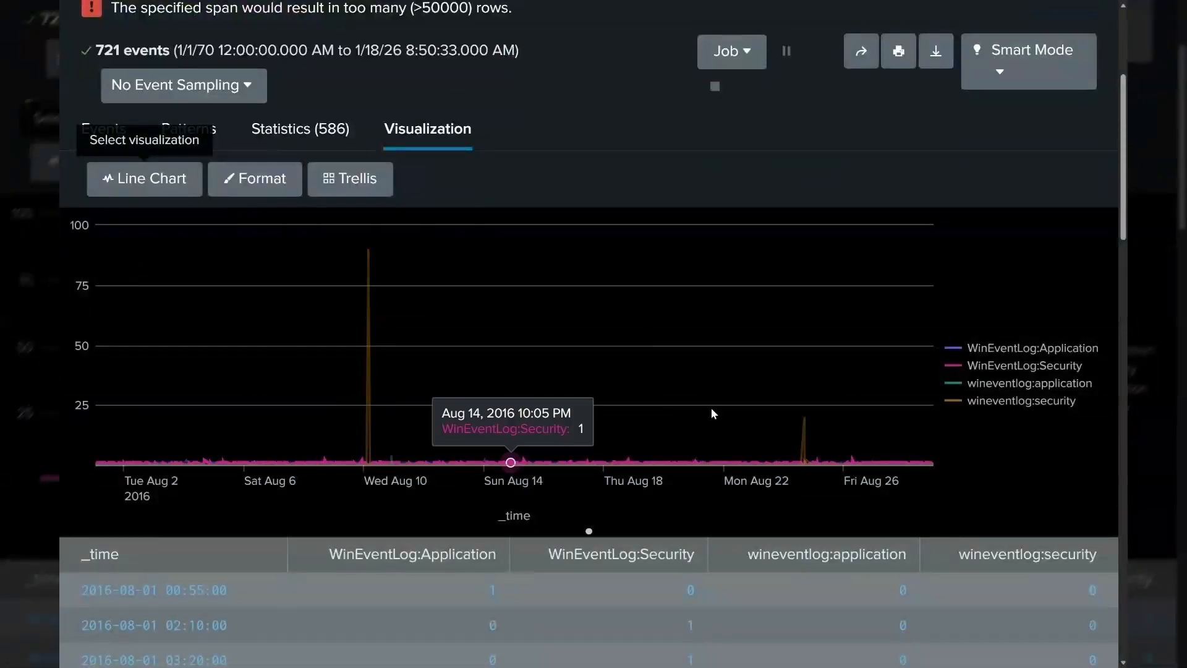
# Step: Add a third query line, | head 20, and rerun the search
pyautogui.scroll(4, 796, 328)
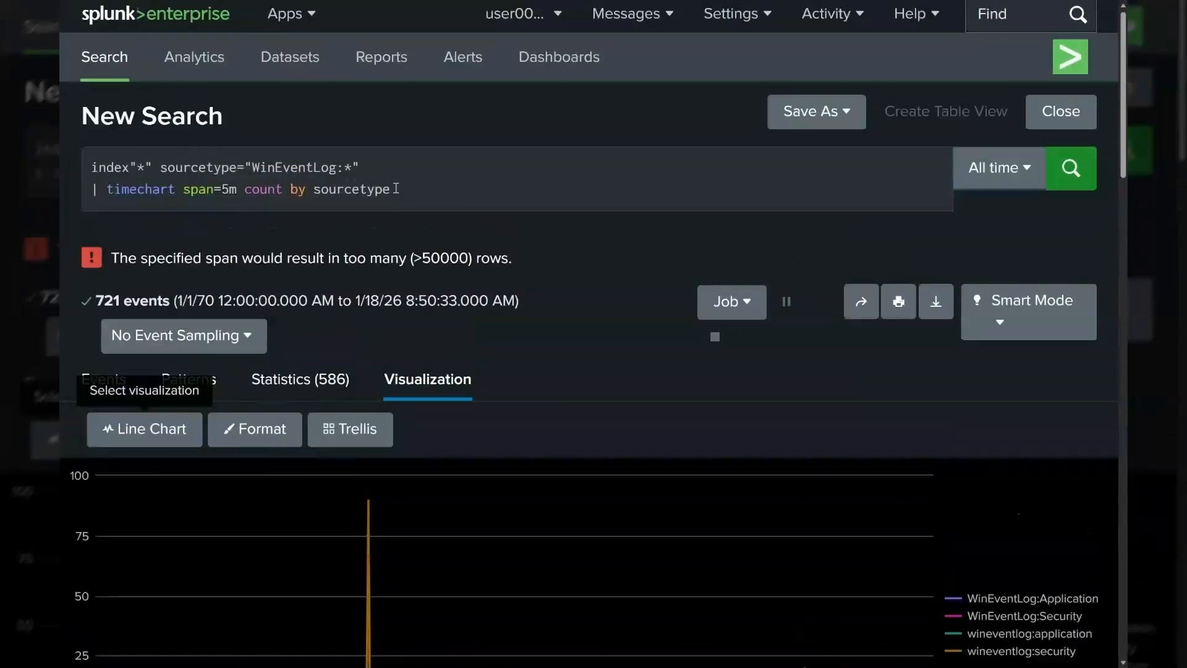
pyautogui.click(395, 189)
pyautogui.hotkey('shift', 'Return')
pyautogui.write('| ')
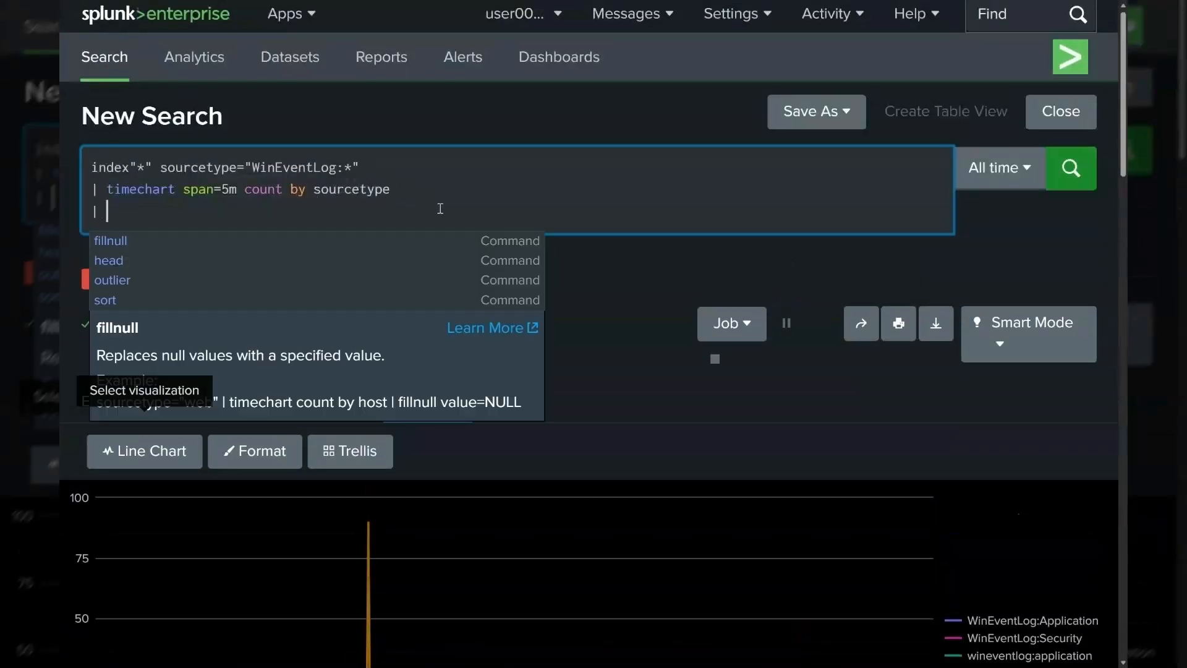
pyautogui.write('head 2')
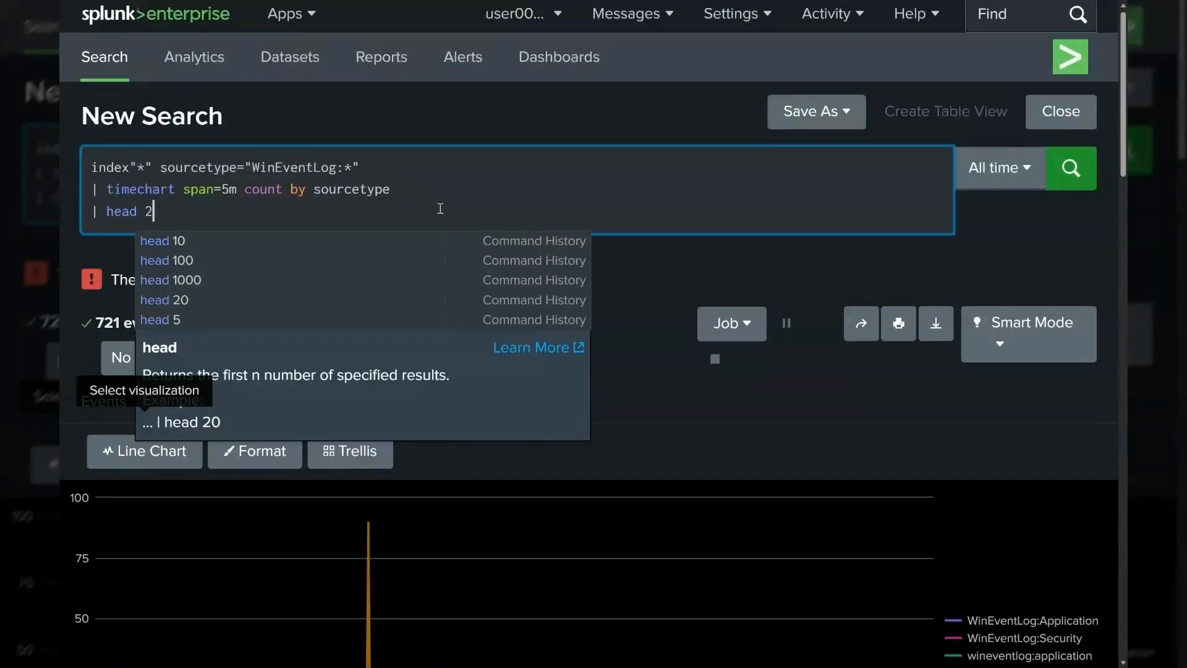
pyautogui.write('0')
pyautogui.press('Return')
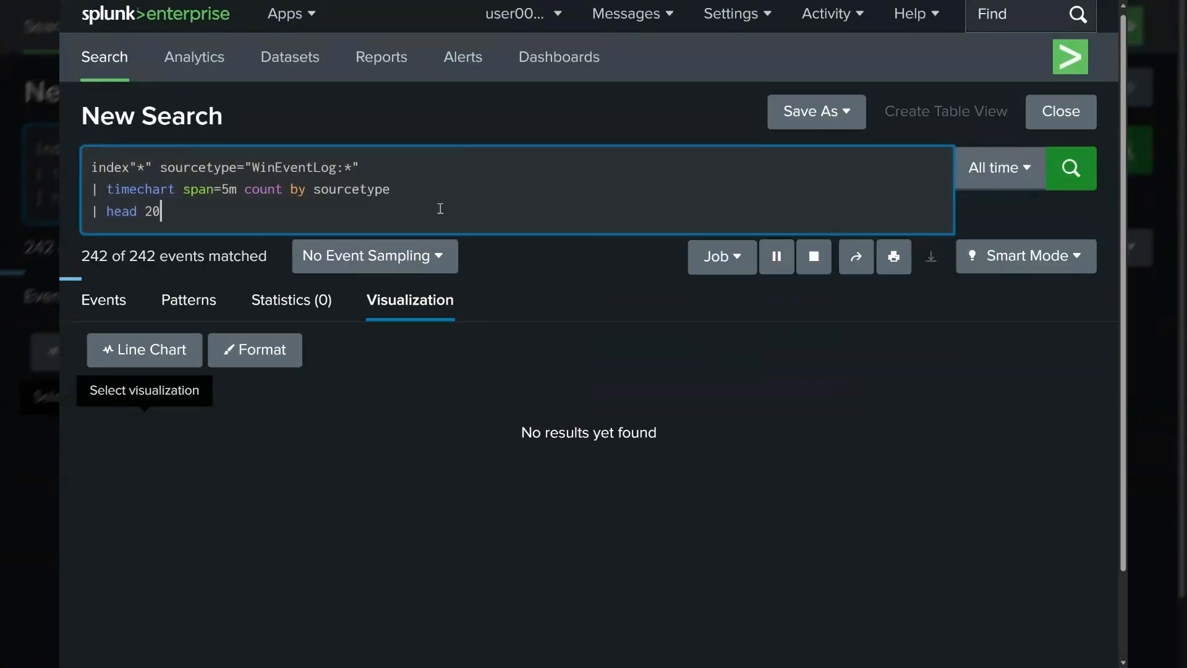
# Step: Review the line chart and start saving it as a panel in a new dashboard
pyautogui.scroll(-3, 440, 208)
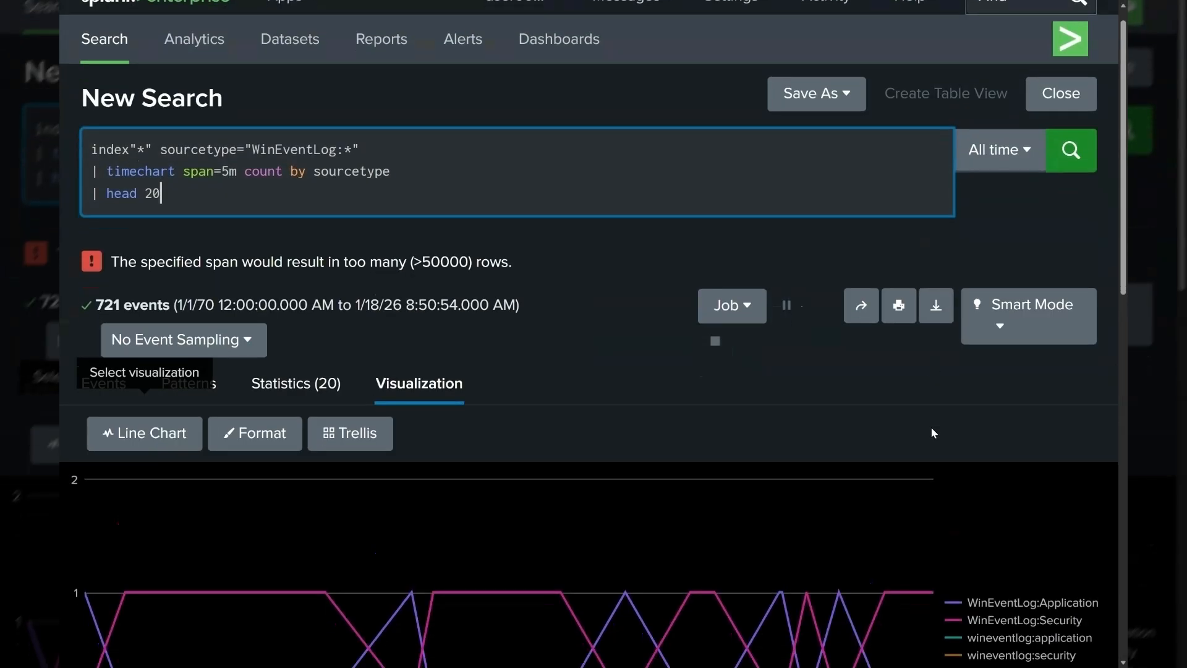
pyautogui.scroll(-1, 773, 507)
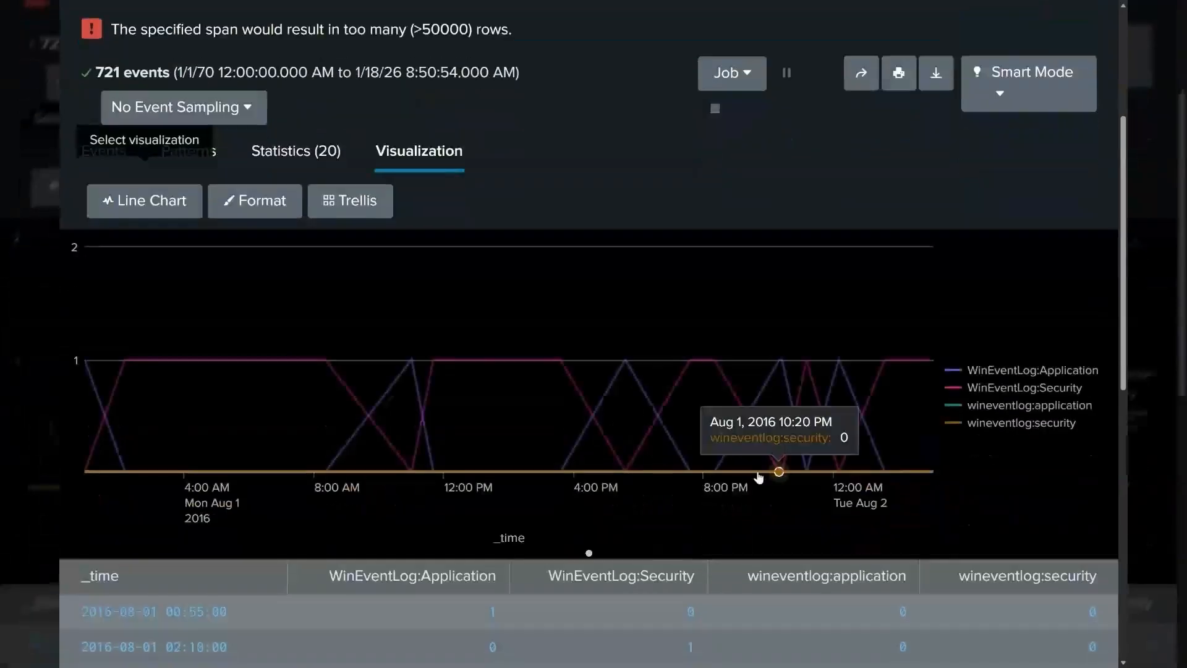
pyautogui.scroll(5, 782, 482)
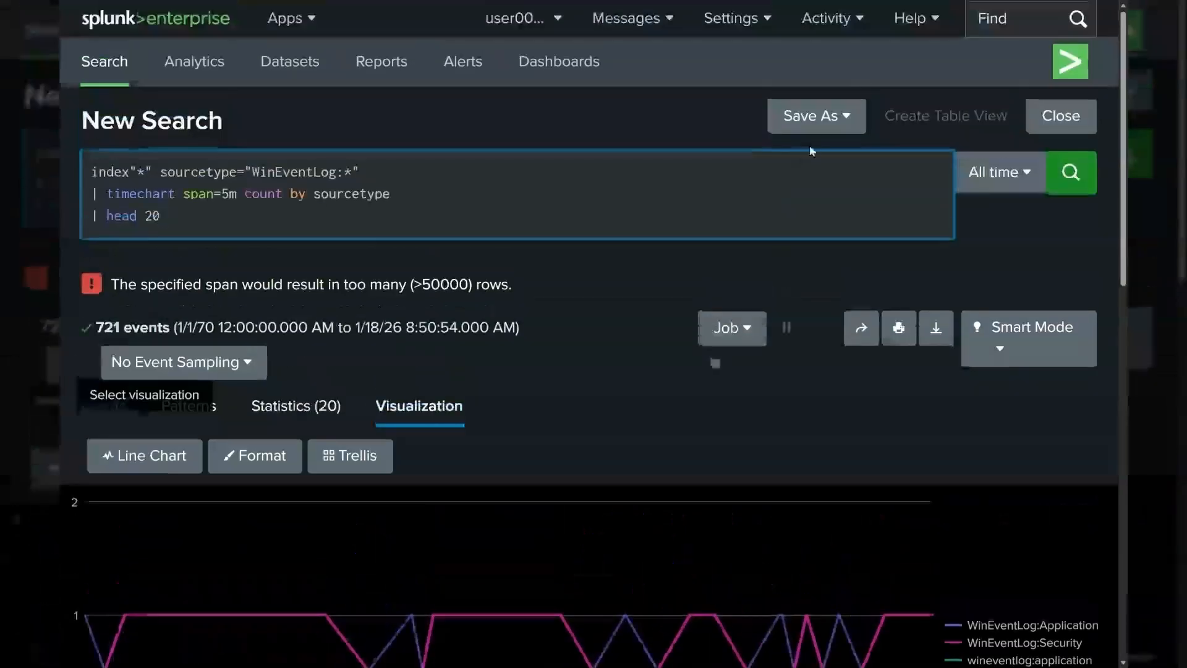
pyautogui.click(816, 117)
pyautogui.click(815, 223)
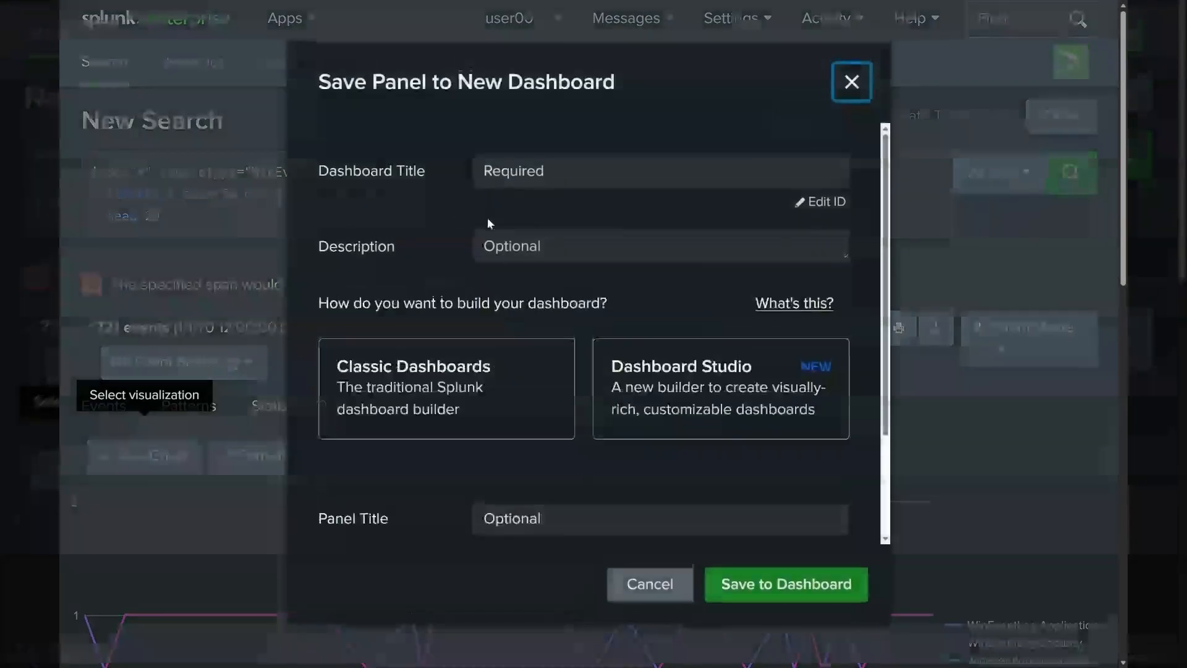
# Step: Go through the introduction to Dashboard Studio until it closes
pyautogui.click(650, 413)
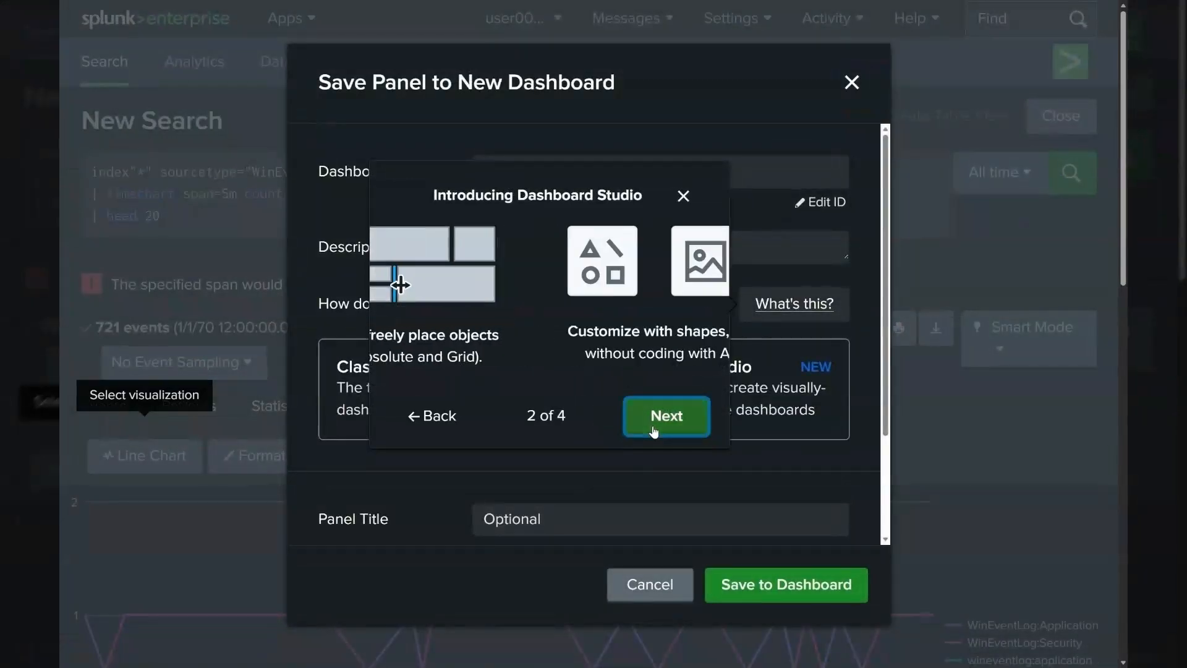
pyautogui.click(656, 429)
pyautogui.click(667, 431)
pyautogui.click(668, 431)
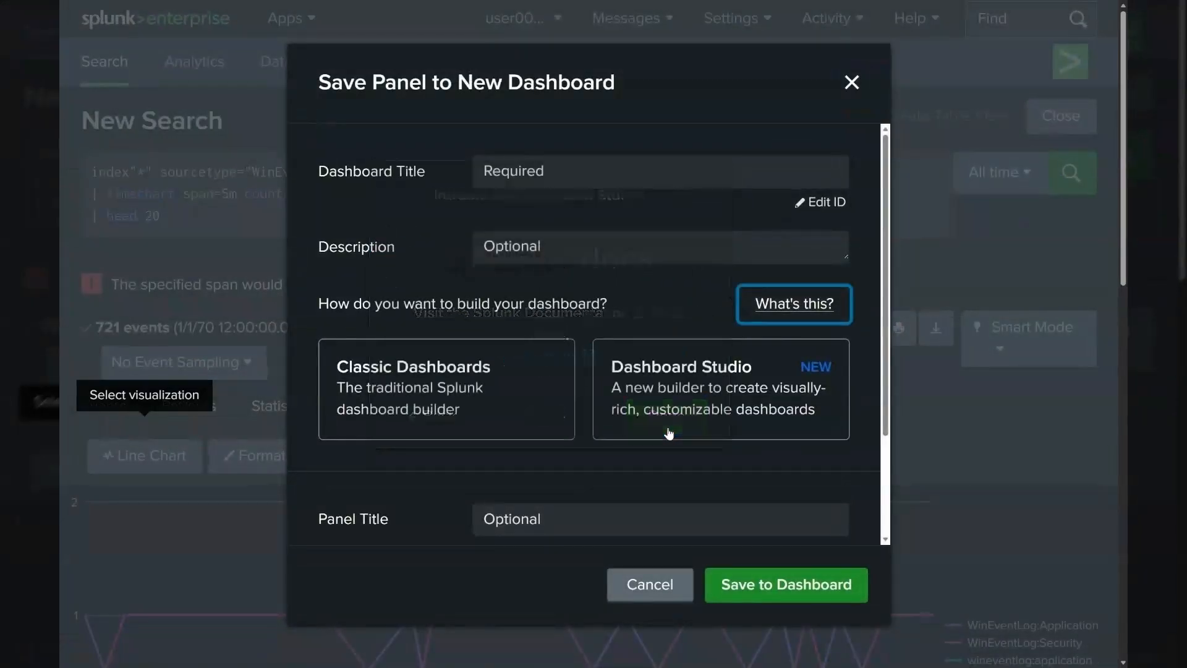
# Step: Choose Dashboard Studio as the builder and title the new dashboard SOC Dashboard
pyautogui.click(720, 384)
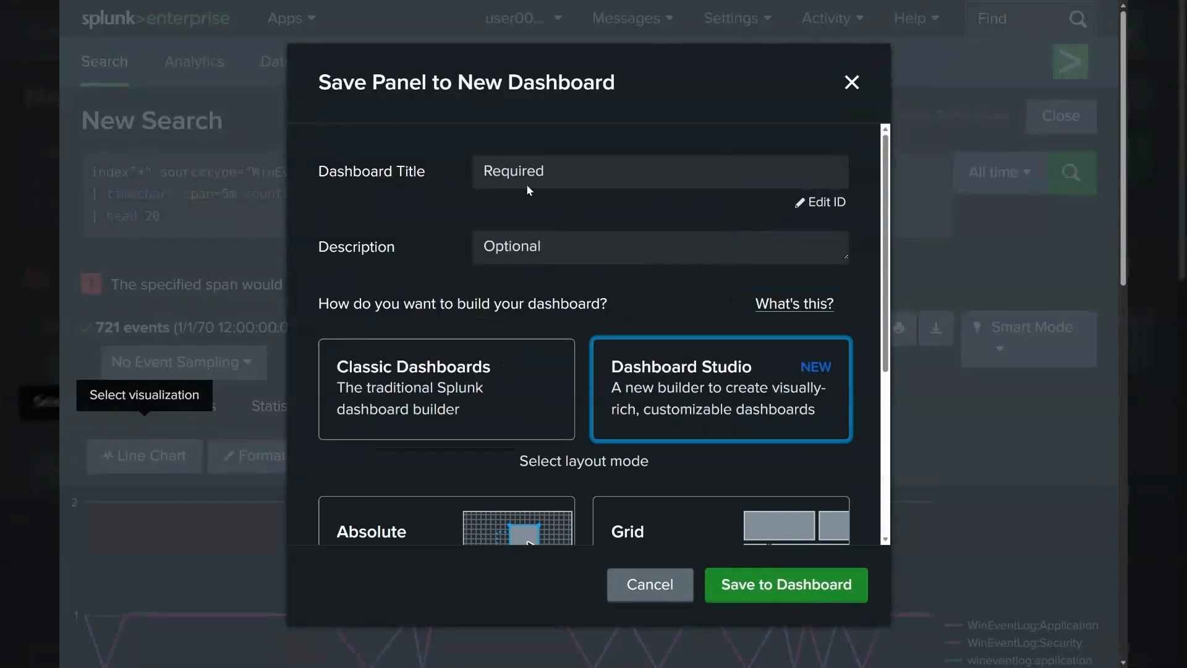
pyautogui.click(507, 172)
pyautogui.write('S')
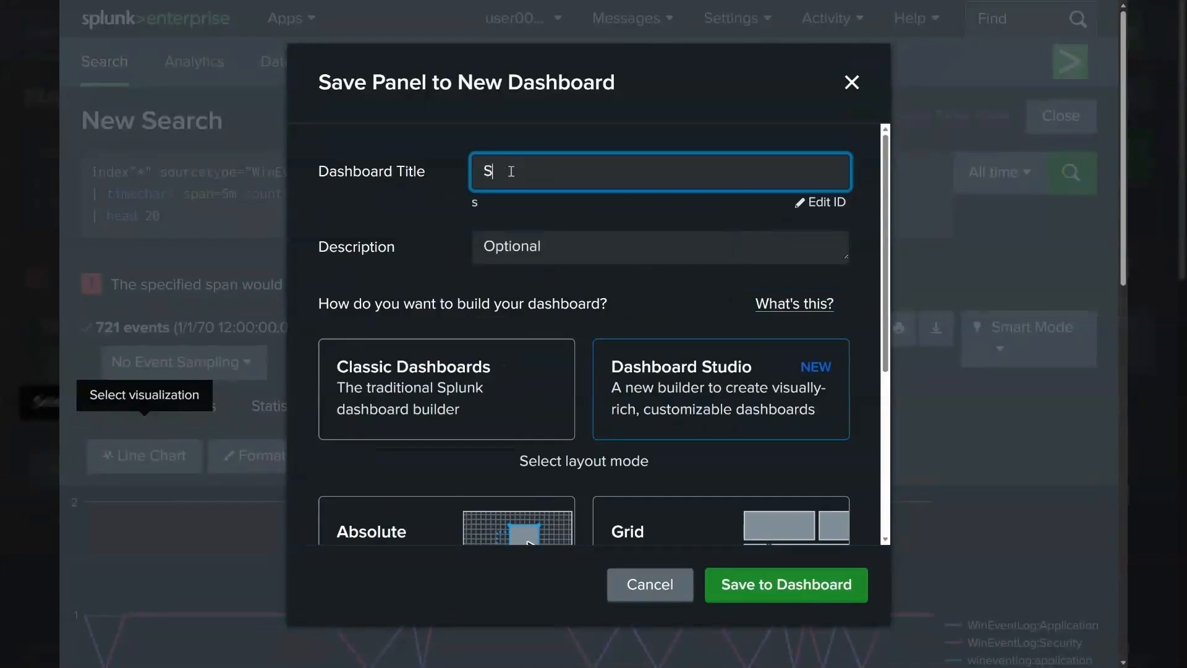
pyautogui.write('OC Dashbord')
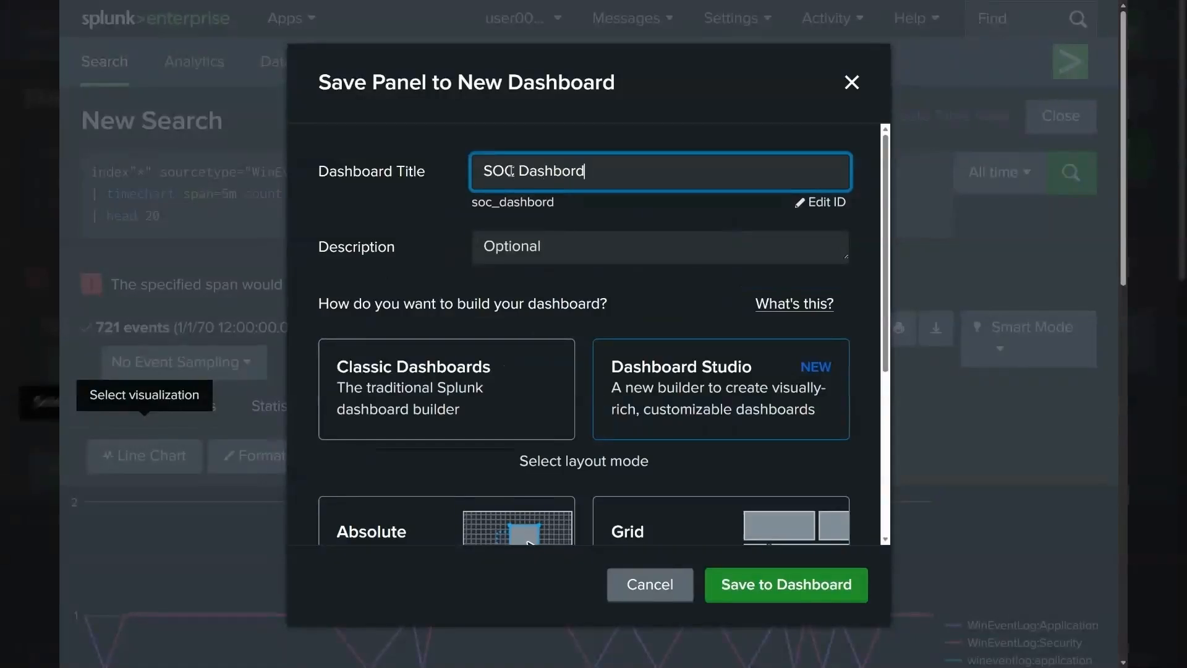
pyautogui.click(565, 177)
pyautogui.write('a')
# Step: Copy the dashboard title, SOC Dashboard, into the description of the new dashboard
pyautogui.moveTo(594, 171); pyautogui.dragTo(443, 160)
pyautogui.hotkey('ctrl', 'c')
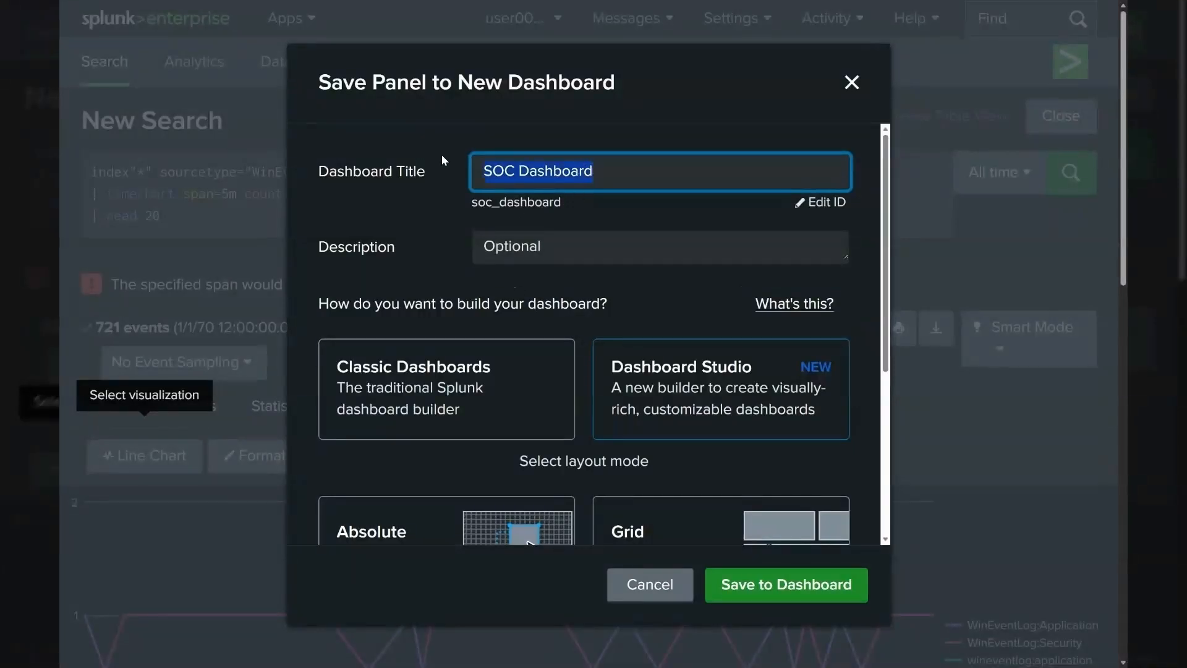
pyautogui.click(560, 241)
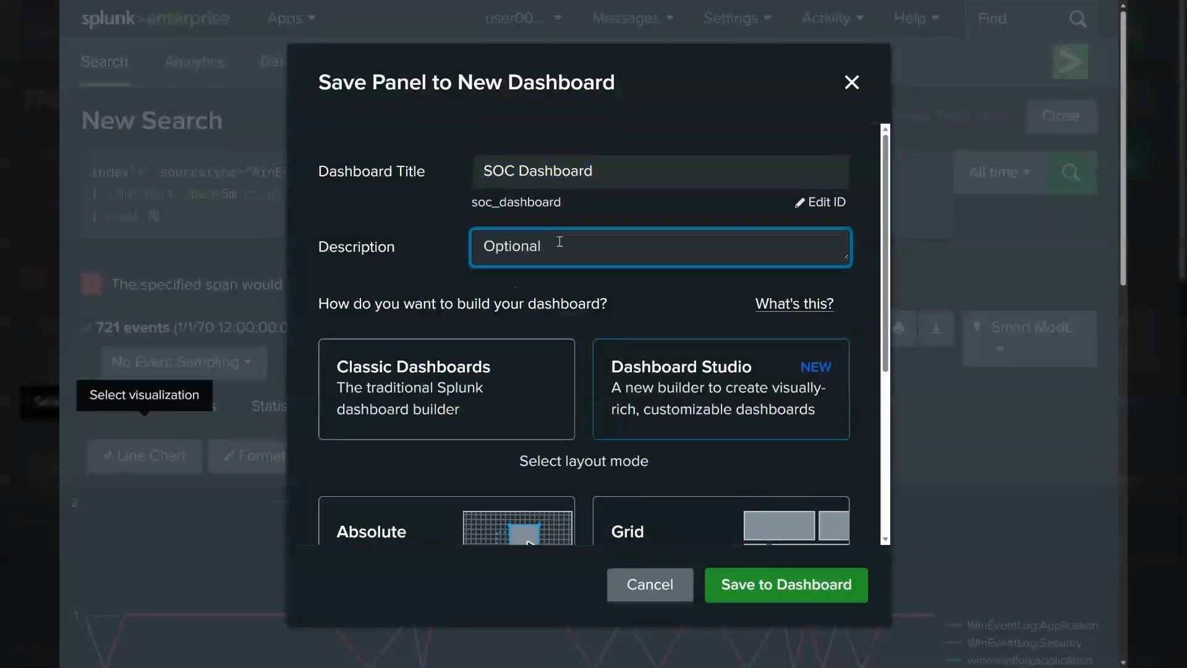
pyautogui.hotkey('ctrl', 'v')
# Step: Title the panel Event Volume Over Time
pyautogui.scroll(-5, 442, 302)
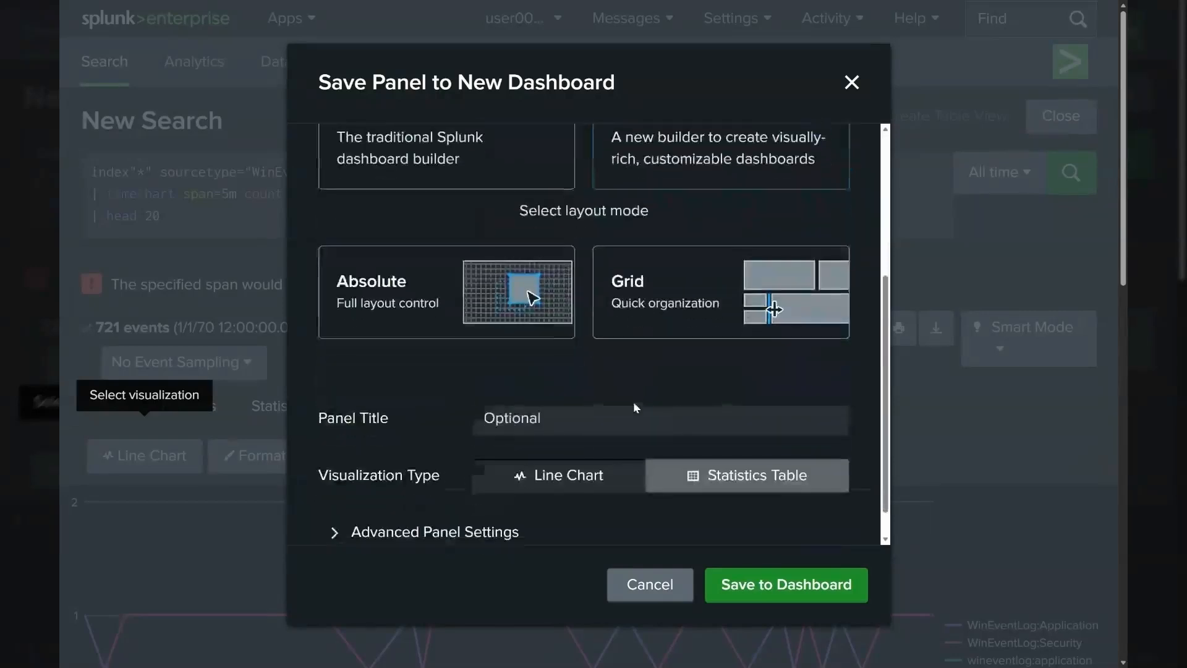
pyautogui.click(495, 382)
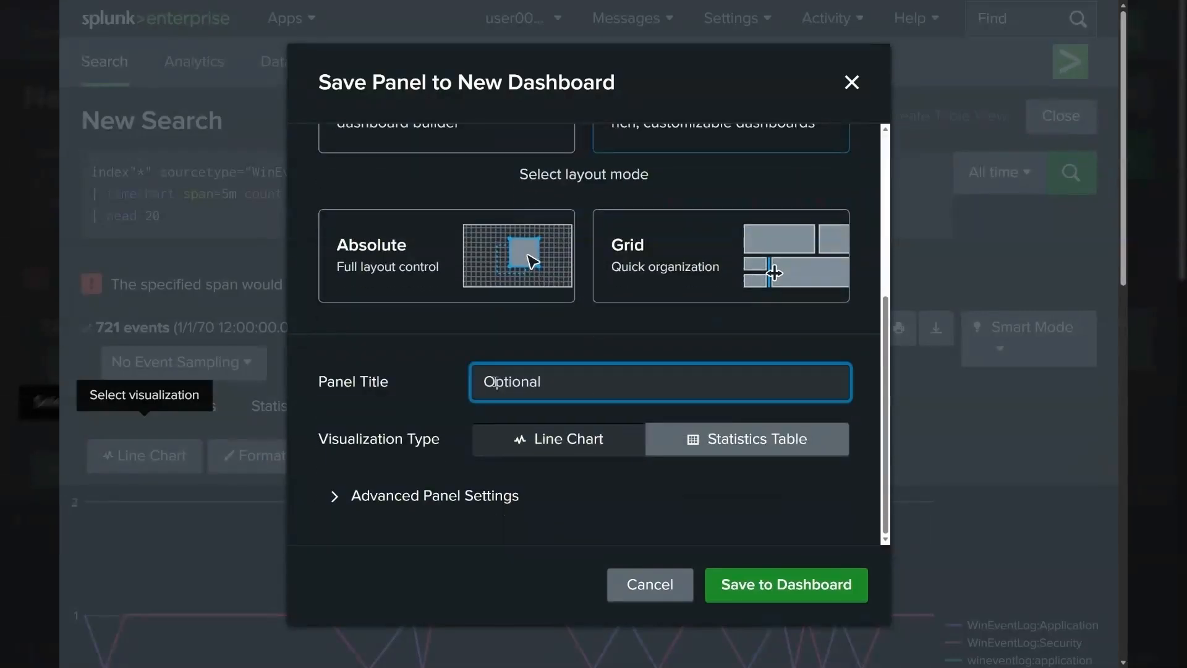
pyautogui.write('Eevnt')
pyautogui.press('BackSpace')
pyautogui.press('BackSpace')
pyautogui.press('BackSpace')
pyautogui.write('vent Volume Over Time')
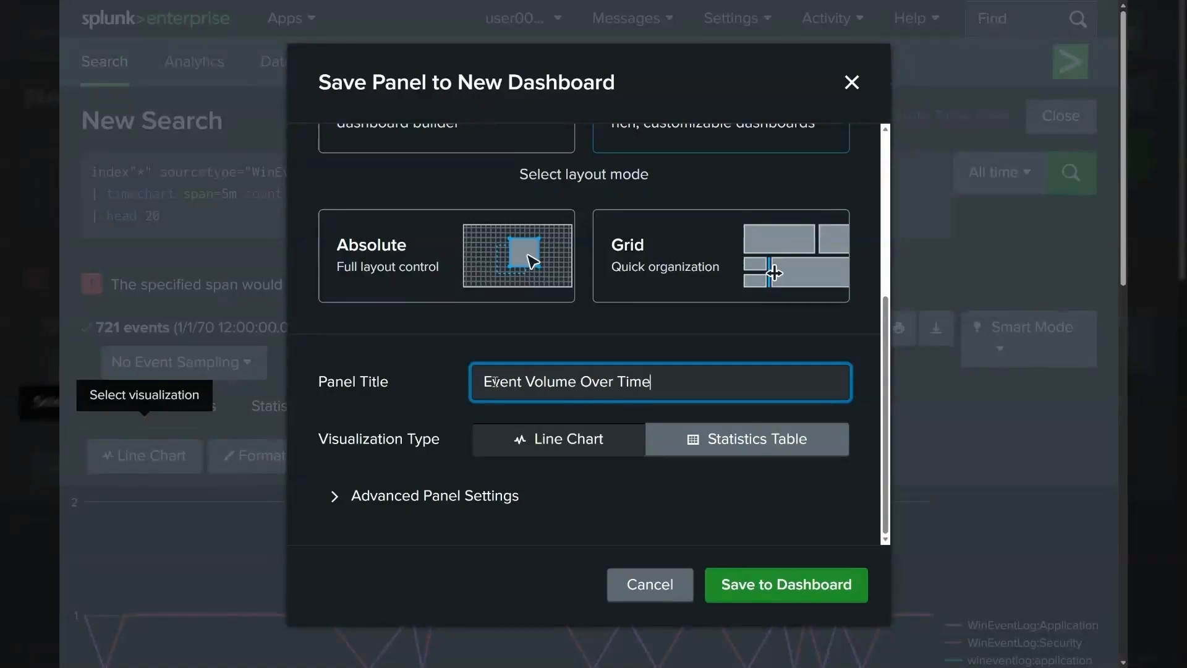
# Step: Choose Line Chart as the panel's visualization type, save it to the dashboard and return to the search
pyautogui.scroll(-2, 494, 381)
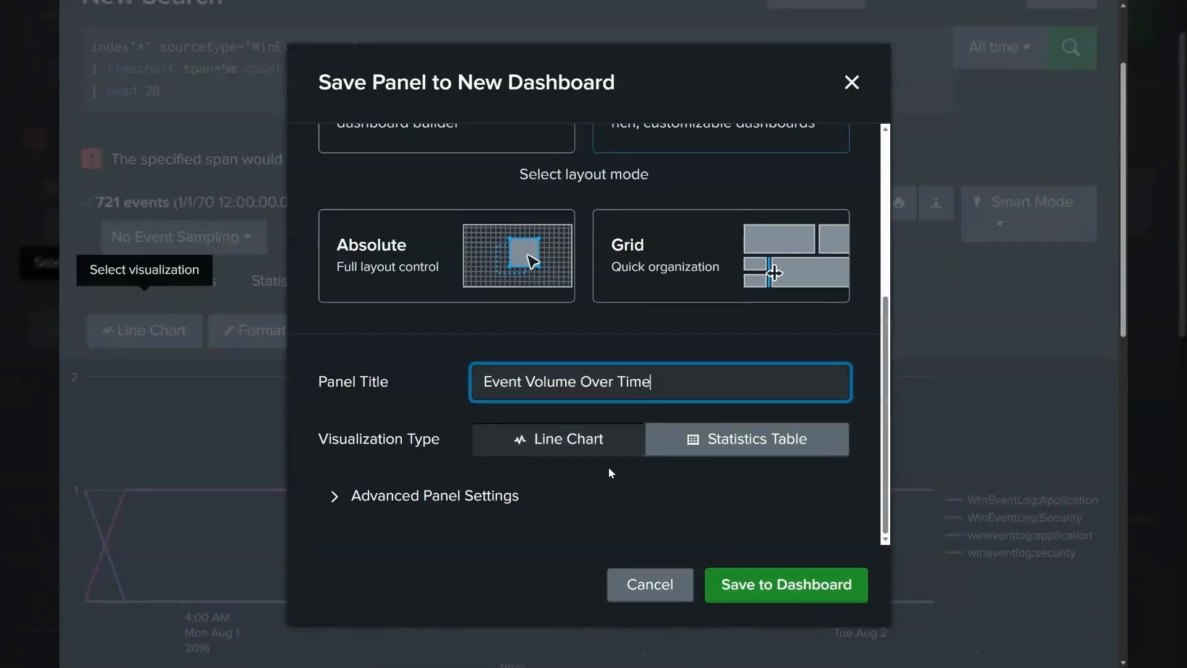
pyautogui.click(559, 435)
pyautogui.click(807, 581)
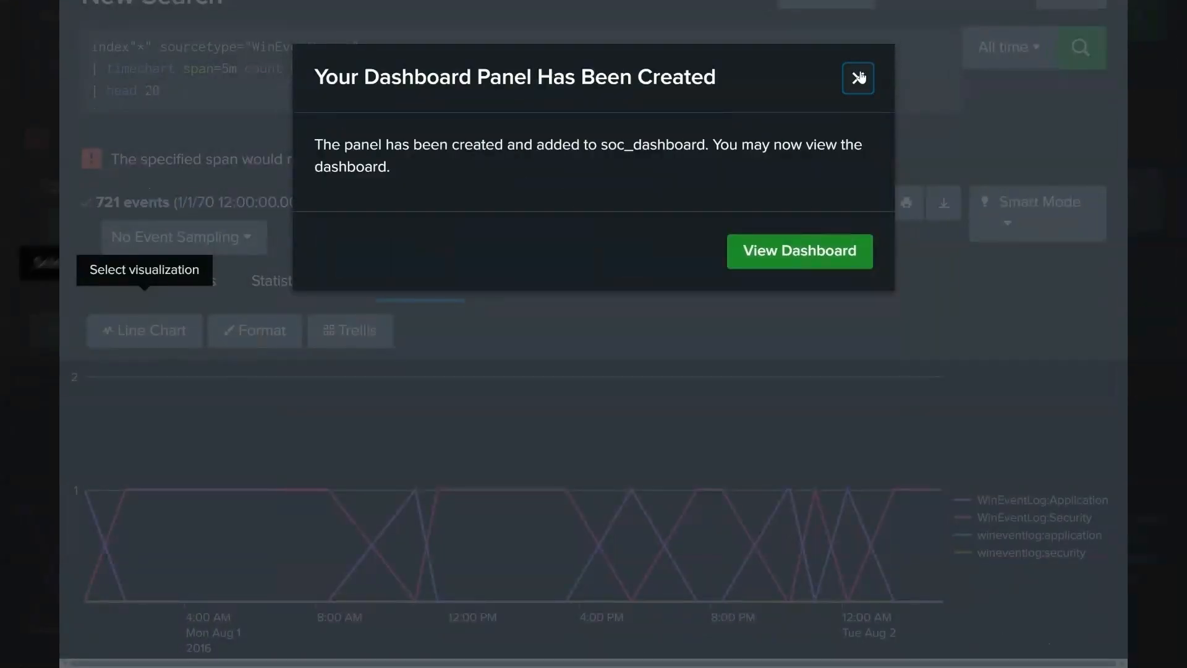
pyautogui.click(858, 78)
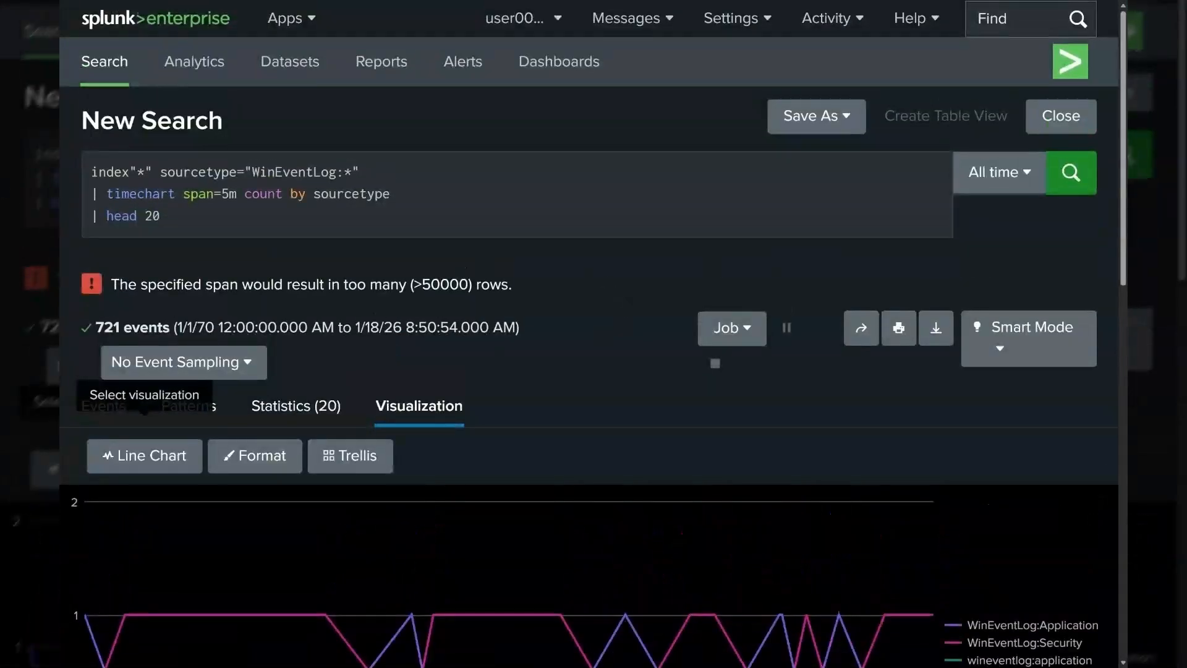
# Step: Change the sourcetype filter in the query's first line to "wineventlog:security"
pyautogui.moveTo(169, 216); pyautogui.dragTo(59, 176)
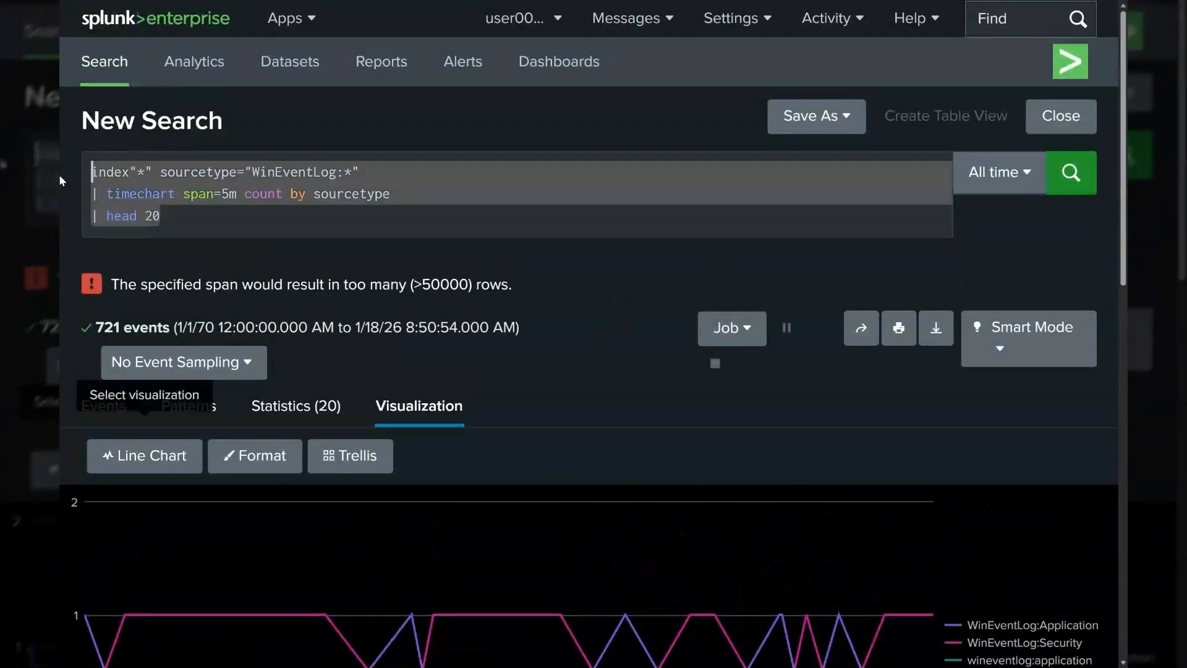
pyautogui.click(212, 227)
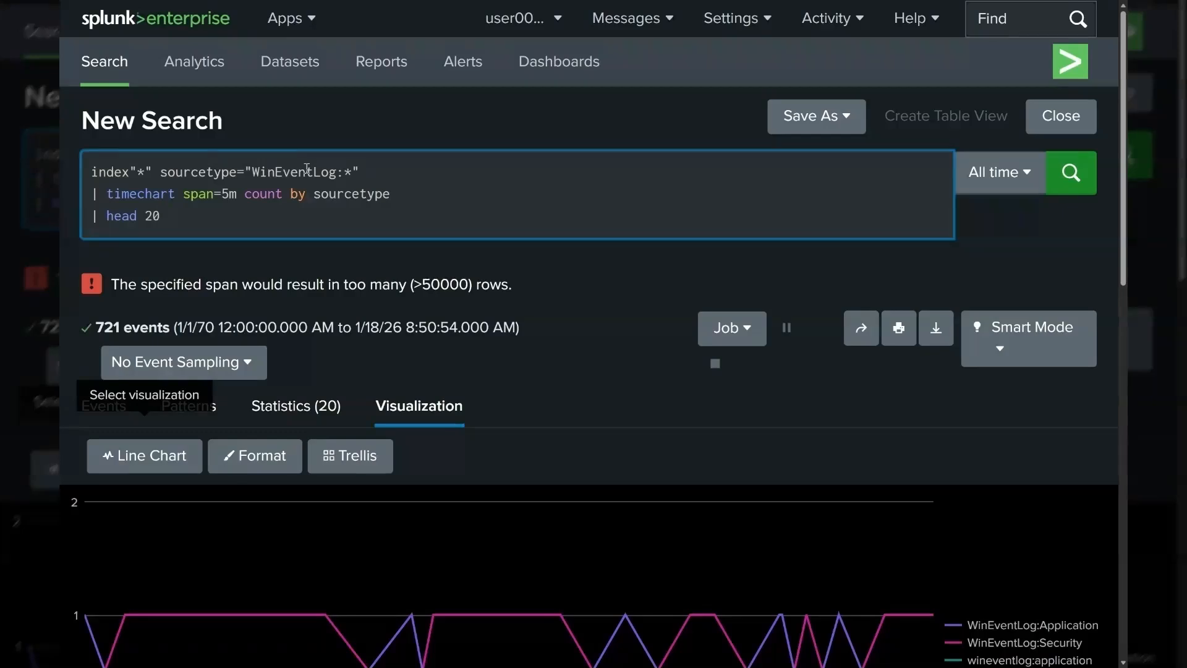
pyautogui.click(353, 171)
pyautogui.press('BackSpace')
pyautogui.write('security')
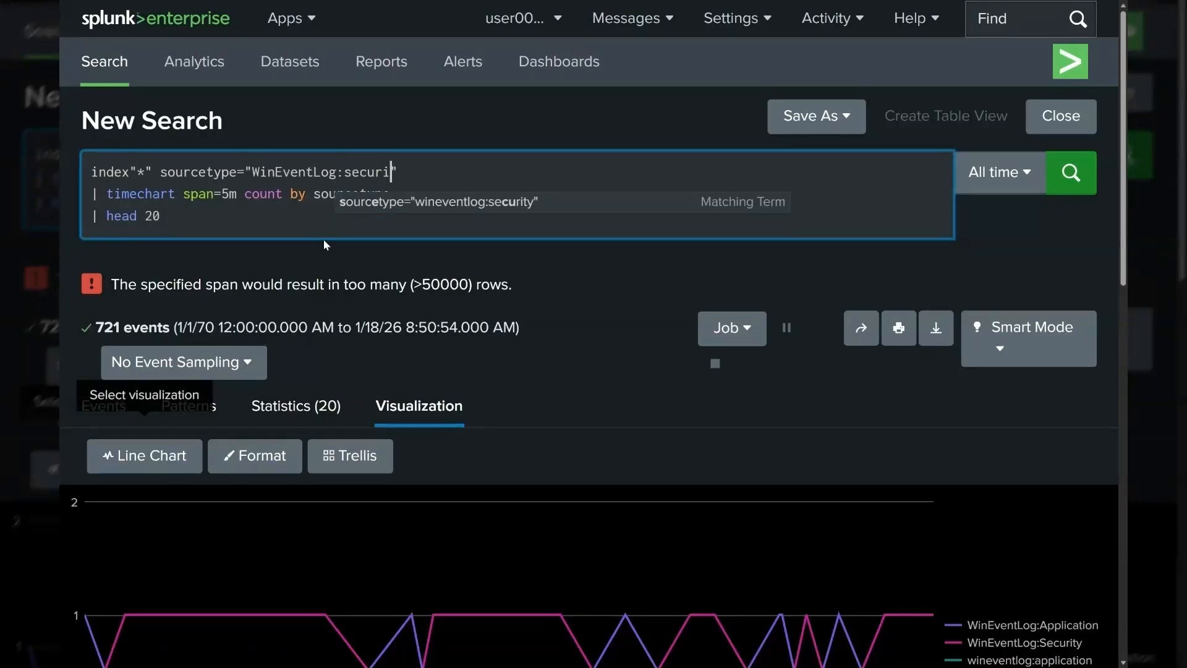
pyautogui.click(466, 203)
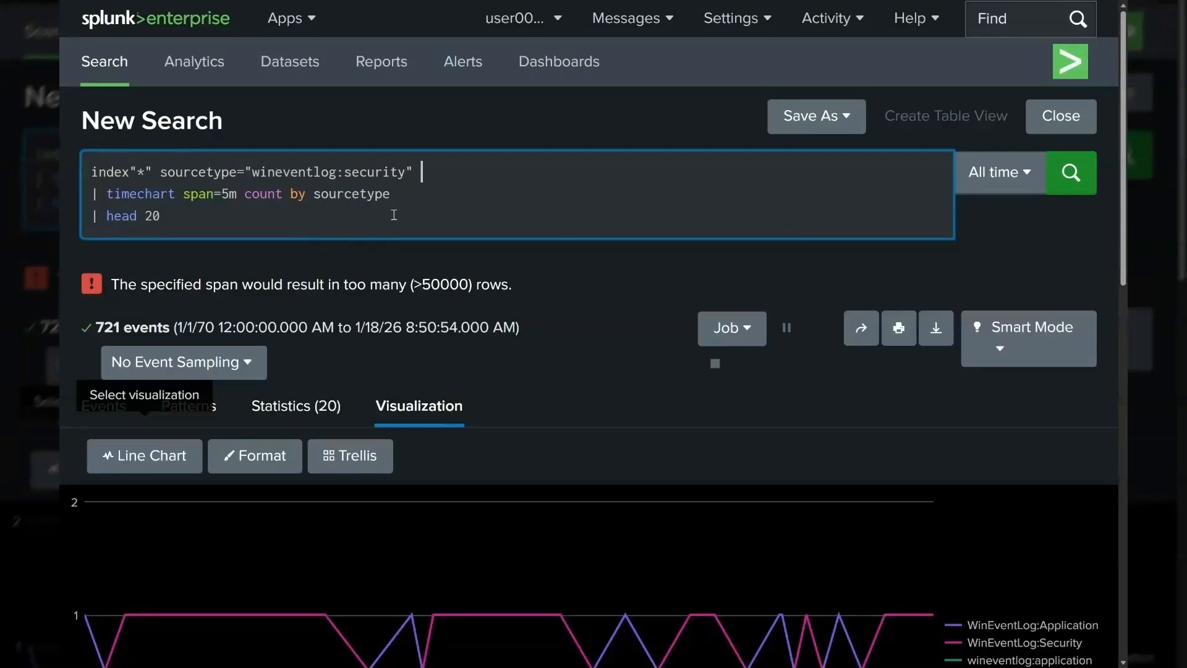
# Step: Replace the timechart command with stats count by EventCode, keeping the head command on its own line
pyautogui.moveTo(406, 204); pyautogui.dragTo(156, 194)
pyautogui.press('BackSpace')
pyautogui.press('BackSpace')
pyautogui.press('BackSpace')
pyautogui.press('BackSpace')
pyautogui.press('BackSpace')
pyautogui.press('BackSpace')
pyautogui.press('BackSpace')
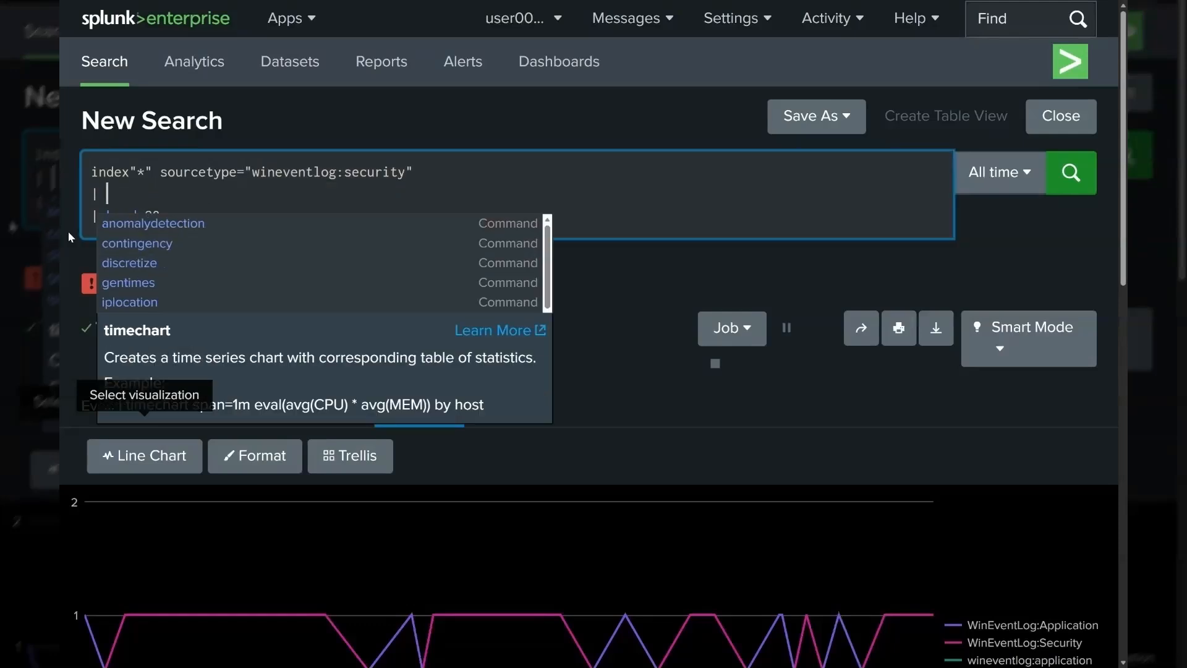
pyautogui.write('stats ')
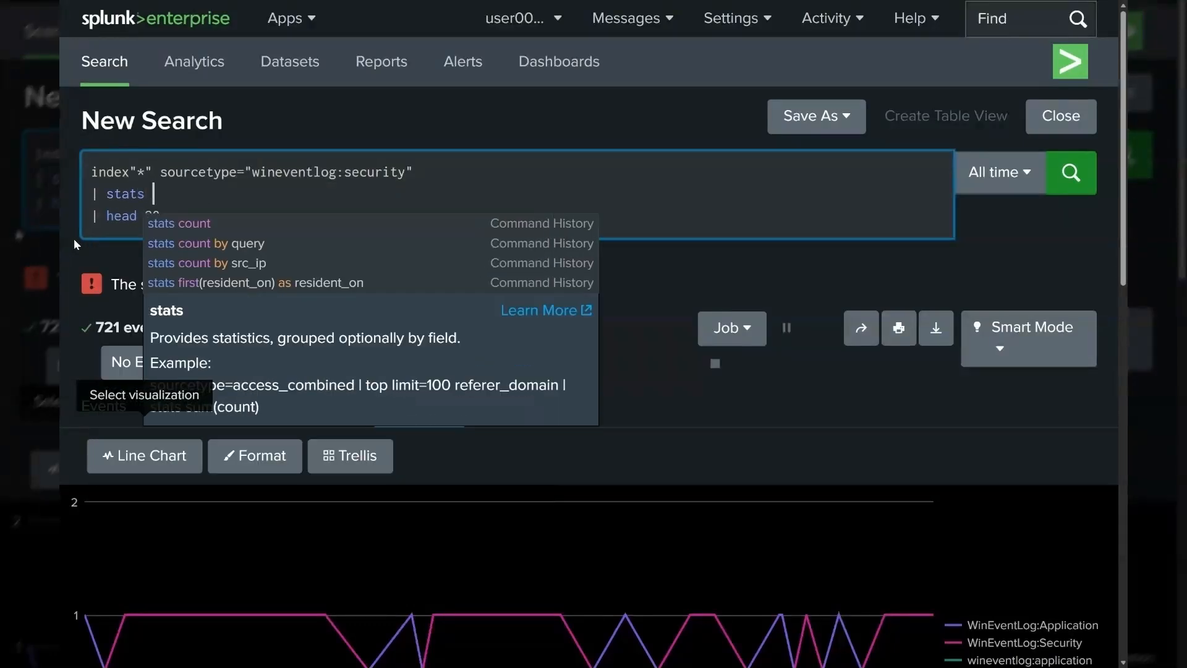
pyautogui.write('count')
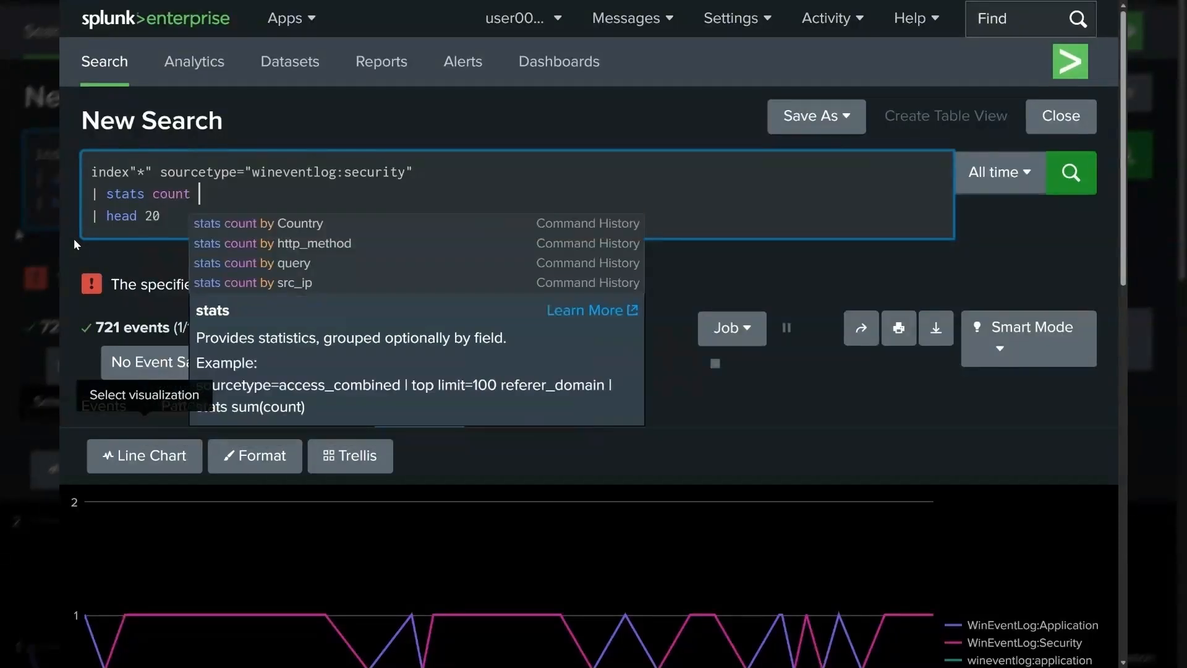
pyautogui.write(' by')
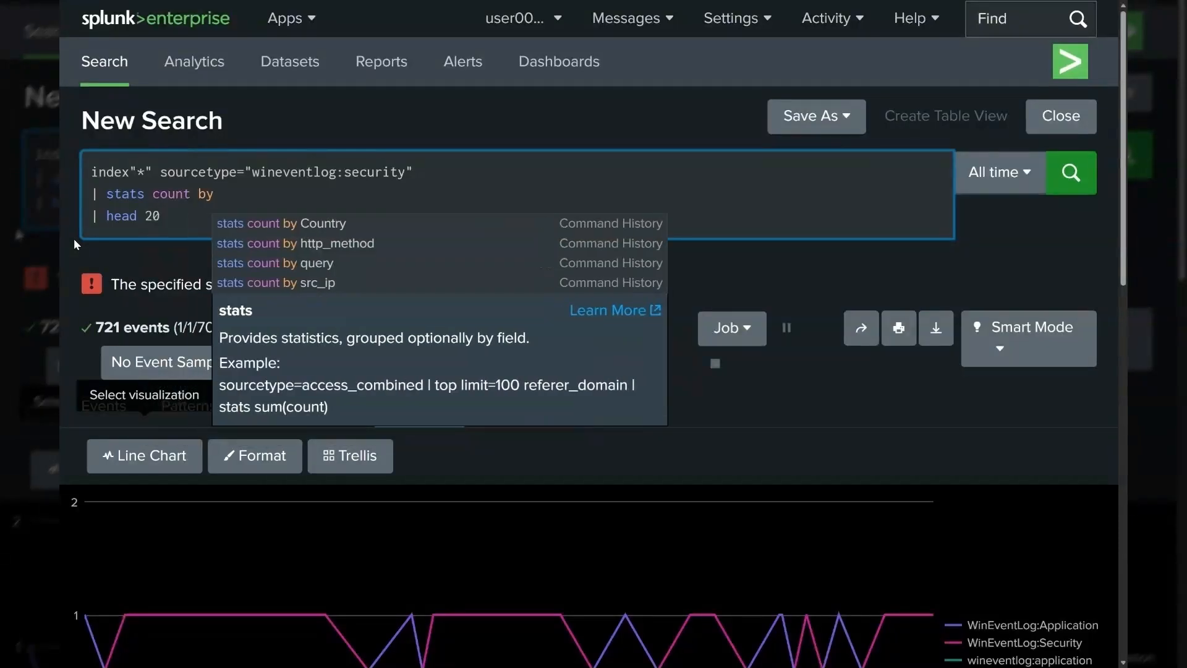
pyautogui.write(' Even')
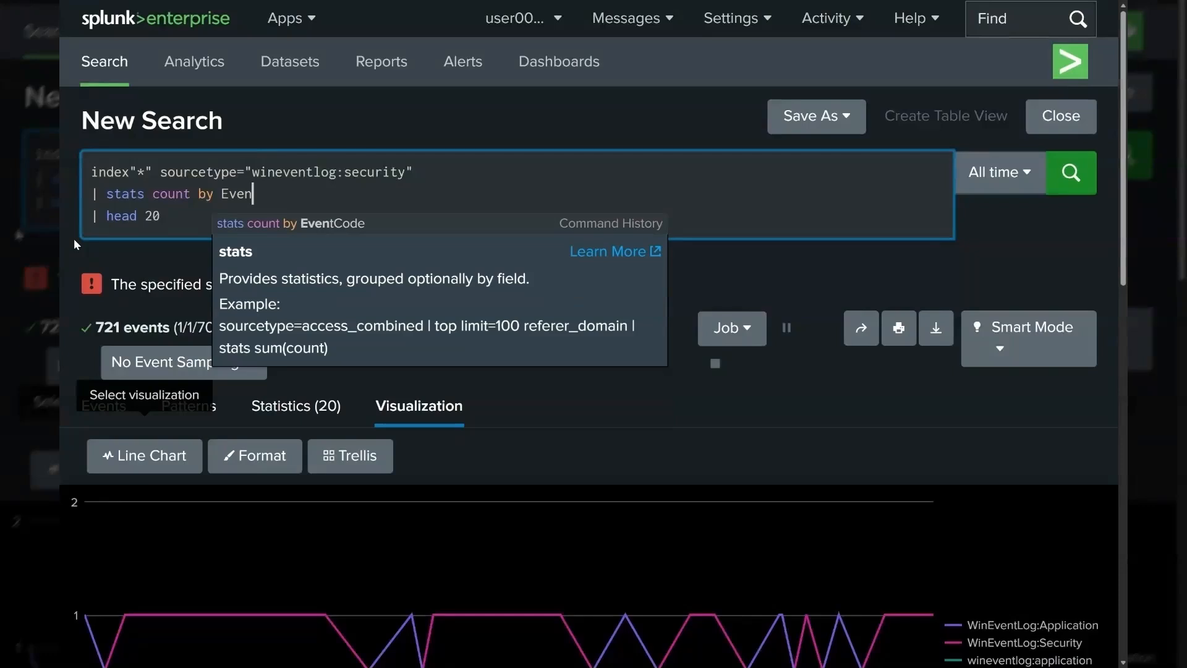
pyautogui.press('Down')
pyautogui.press('Return')
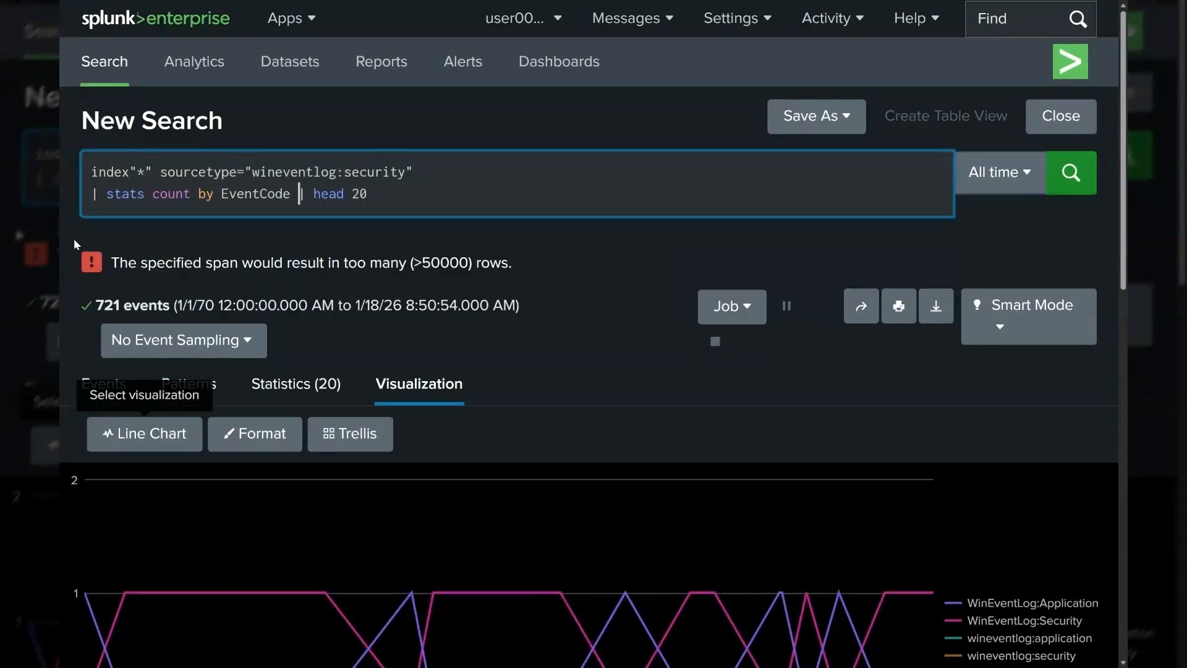
pyautogui.hotkey('shift', 'Return')
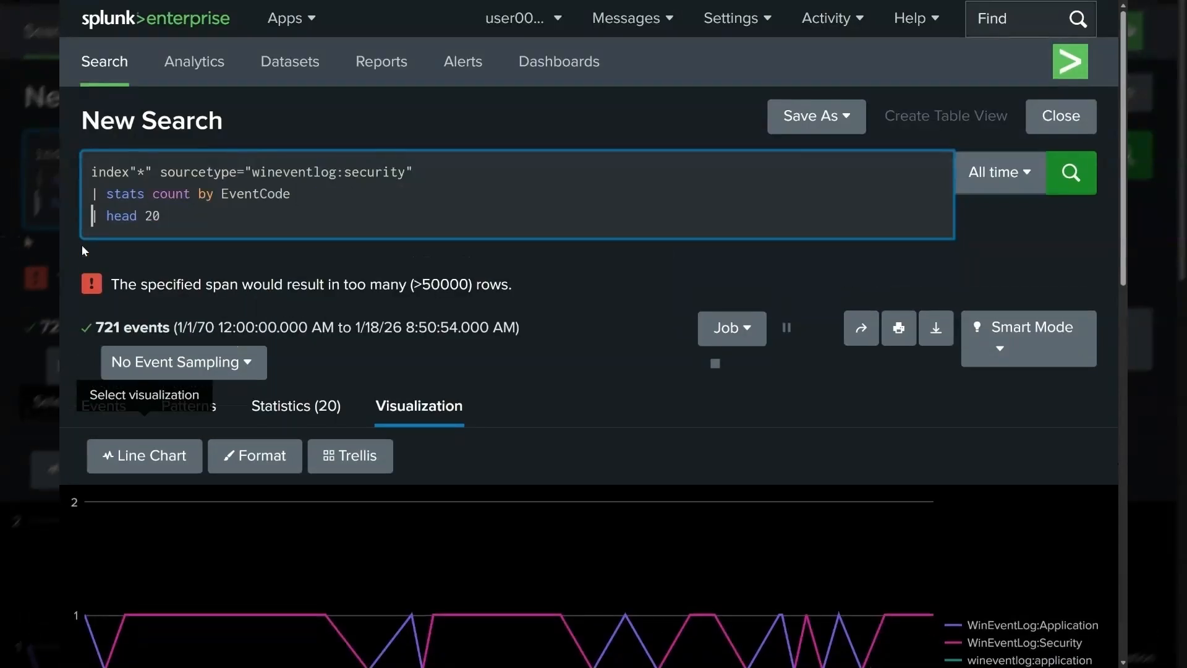
# Step: Insert | sort - count below the stats line and run the search
pyautogui.click(308, 205)
pyautogui.press('Down')
pyautogui.hotkey('shift', 'Return')
pyautogui.click(308, 206)
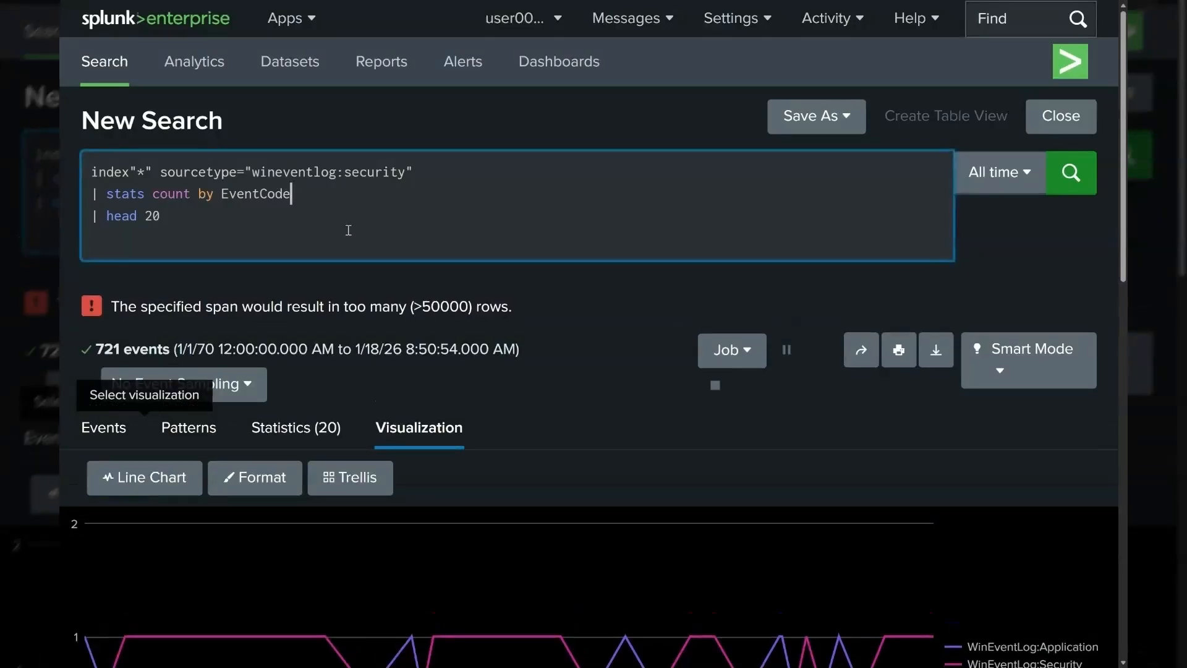
pyautogui.hotkey('shift', 'Return')
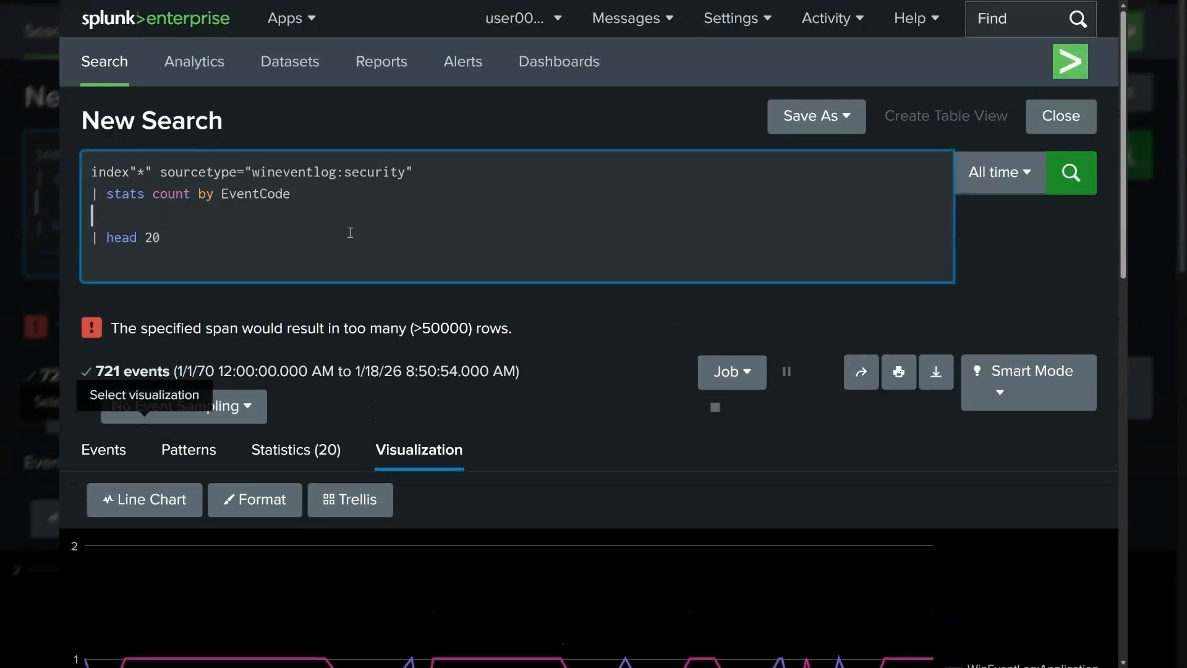
pyautogui.write('| sort -')
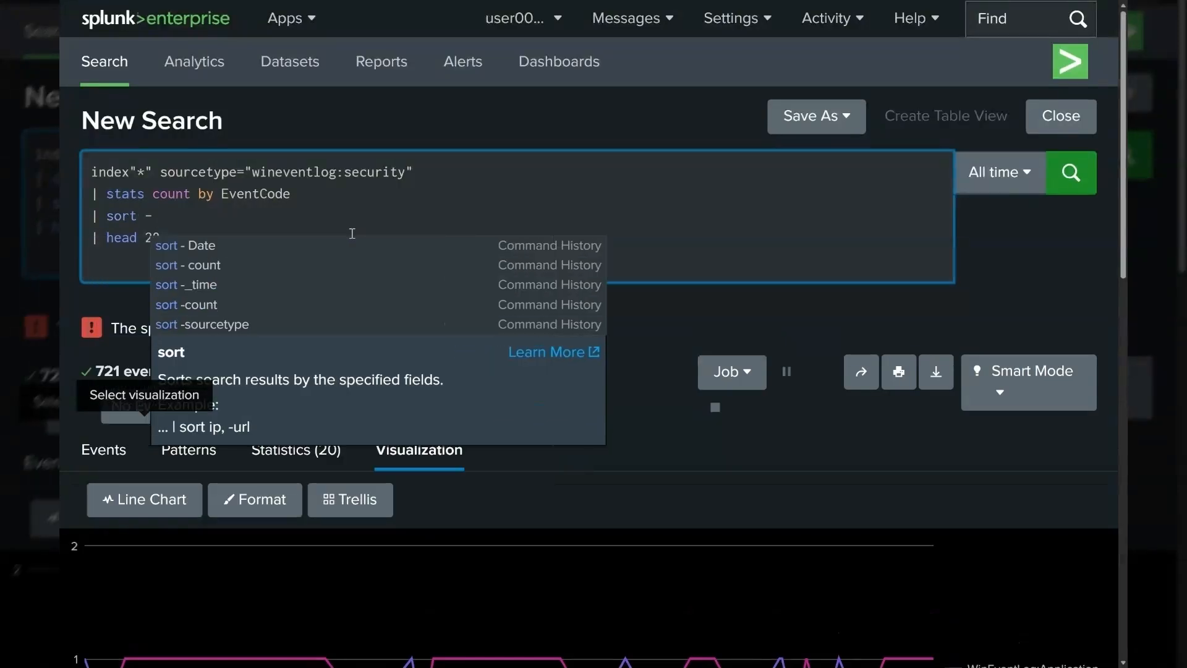
pyautogui.click(270, 264)
pyautogui.press('Return')
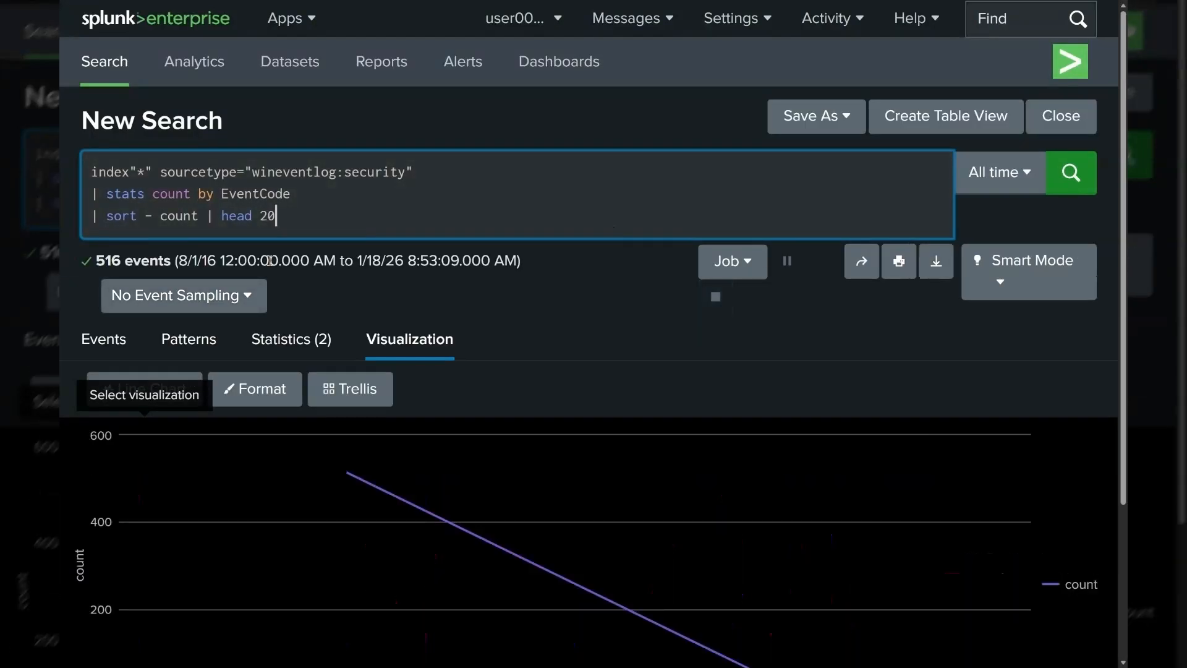
# Step: Start saving the column chart as a panel in an existing dashboard, search for SOC and select SOC Dashboard
pyautogui.scroll(-3, 281, 275)
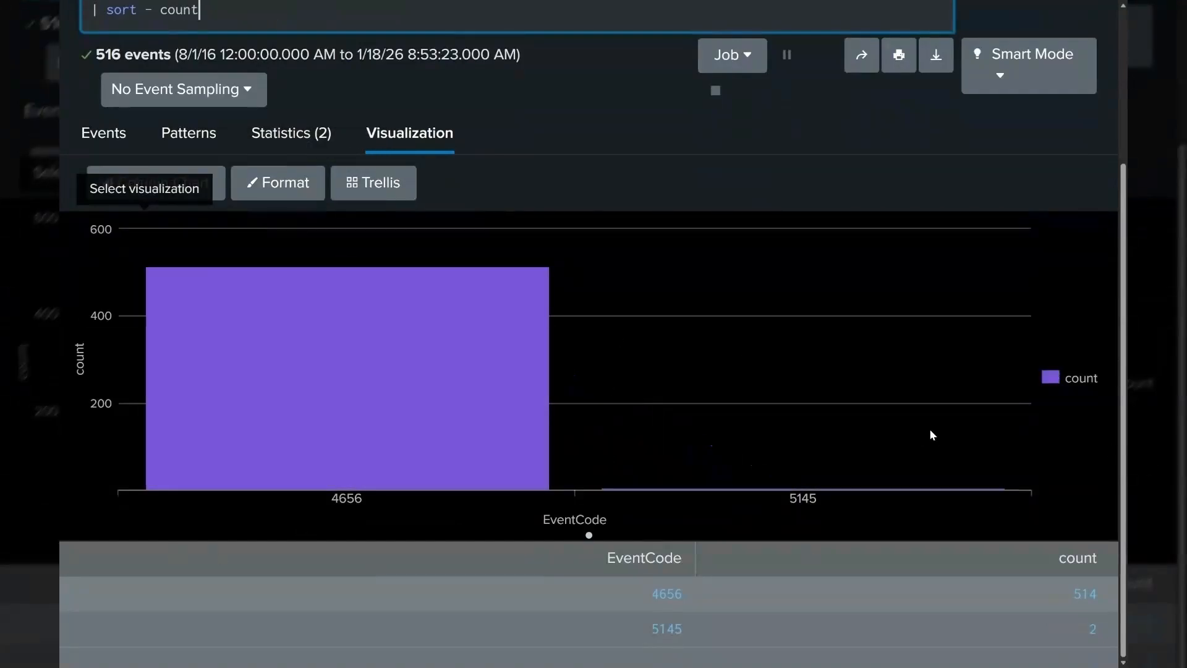
pyautogui.scroll(3, 930, 431)
pyautogui.click(865, 129)
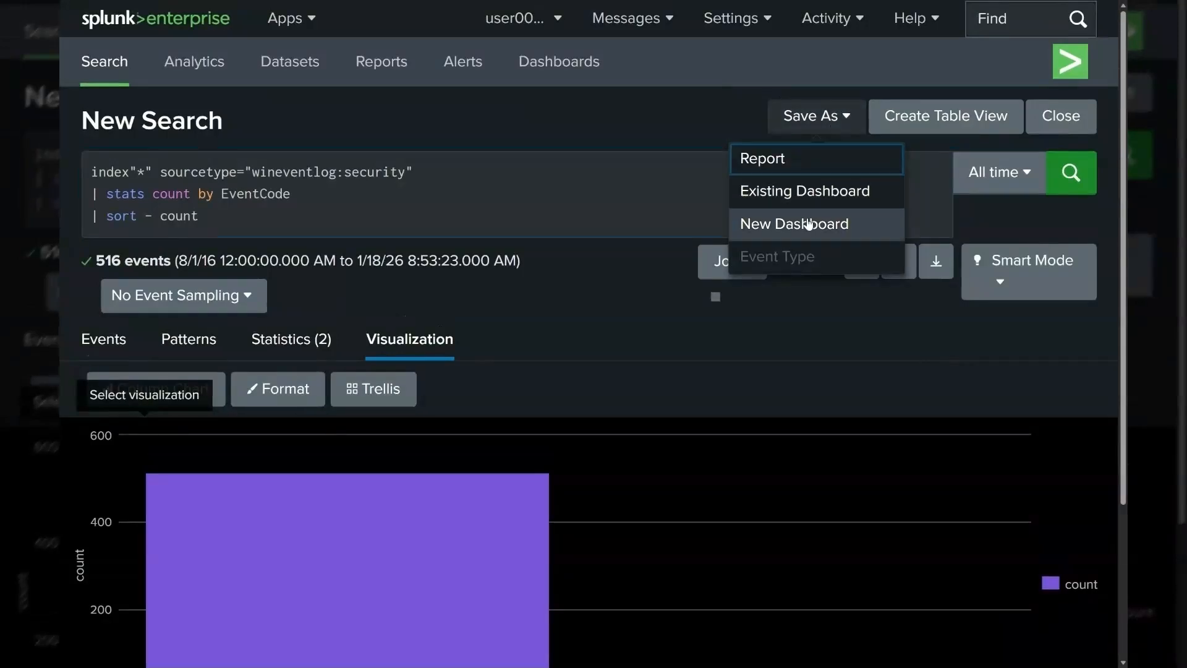
pyautogui.click(800, 199)
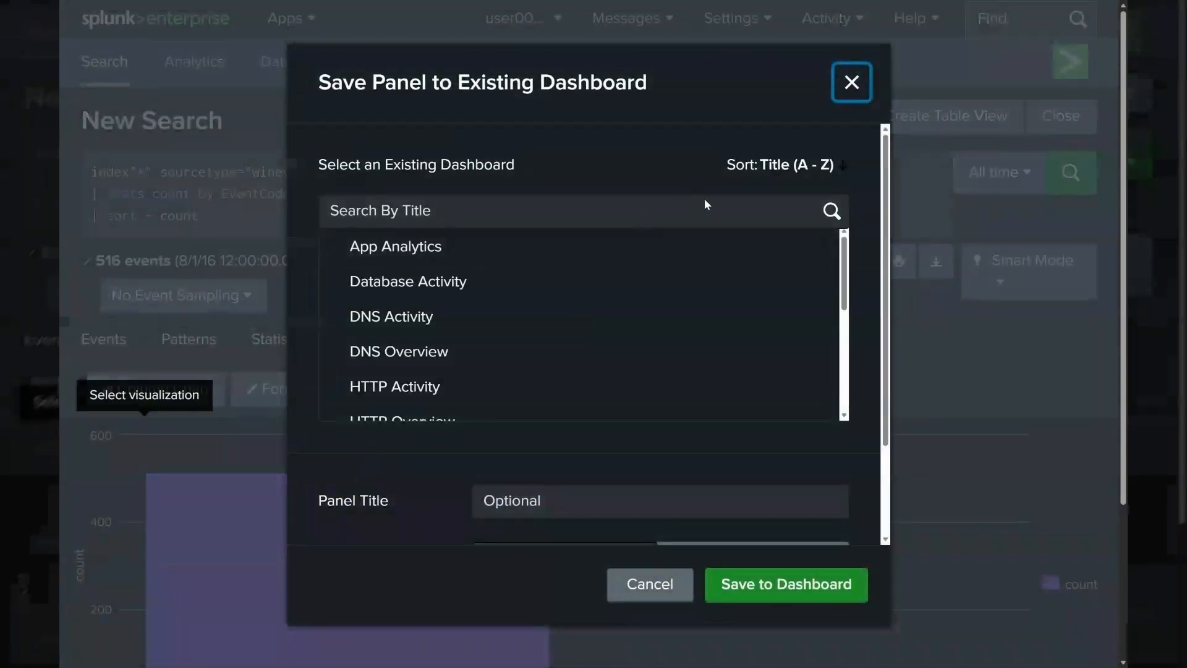
pyautogui.click(402, 217)
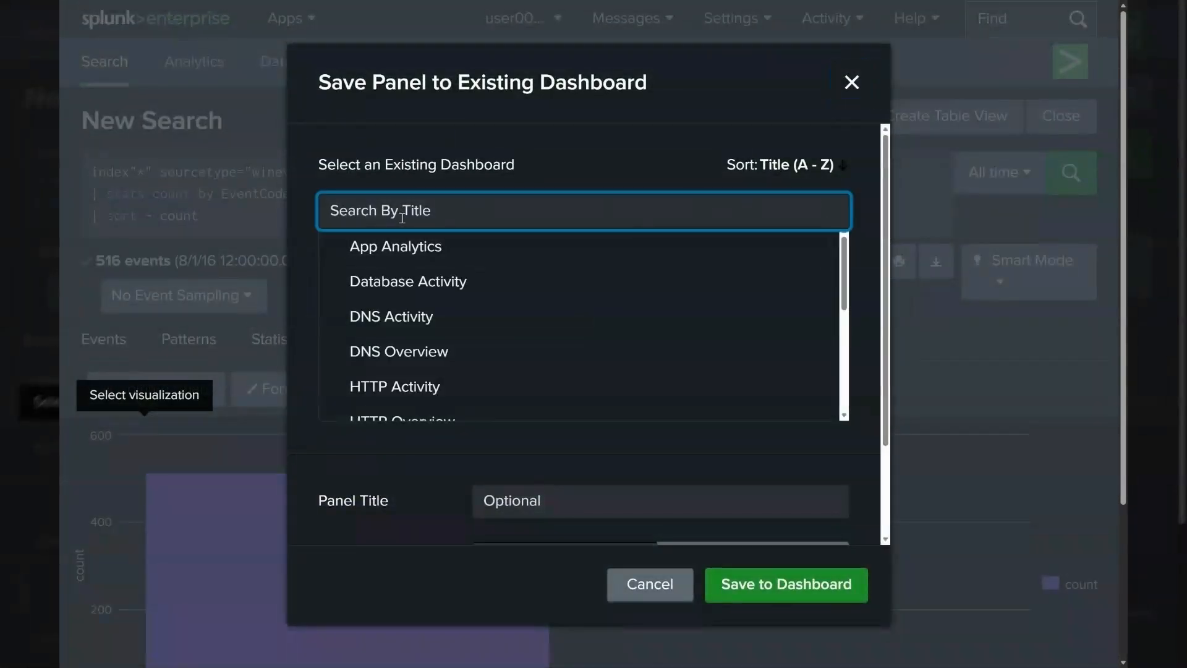
pyautogui.write('SOC')
pyautogui.scroll(-1, 402, 218)
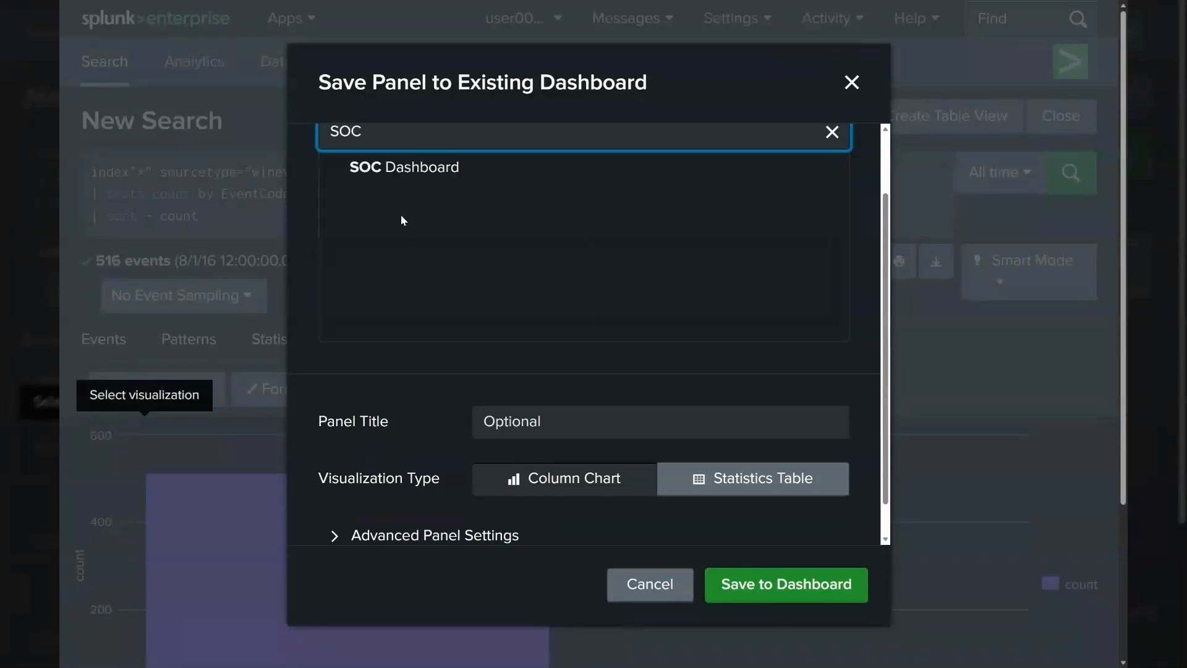
pyautogui.click(401, 166)
# Step: Title the panel Top Windows Event IDs
pyautogui.scroll(-1, 657, 400)
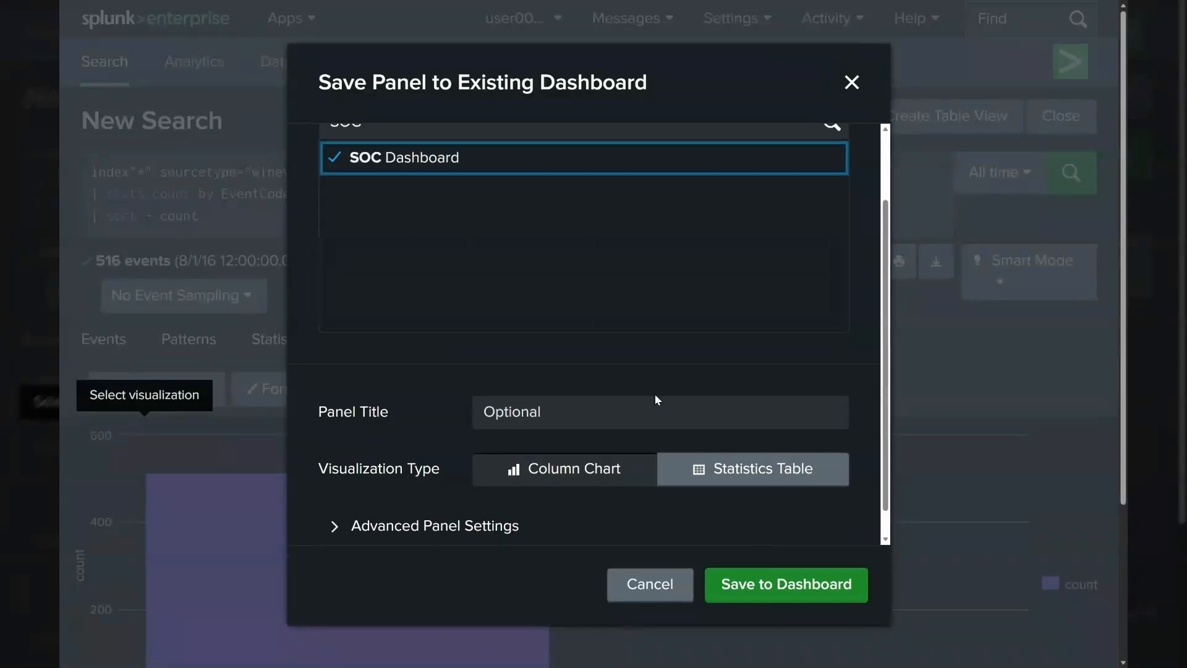
pyautogui.scroll(-1, 657, 400)
pyautogui.click(550, 381)
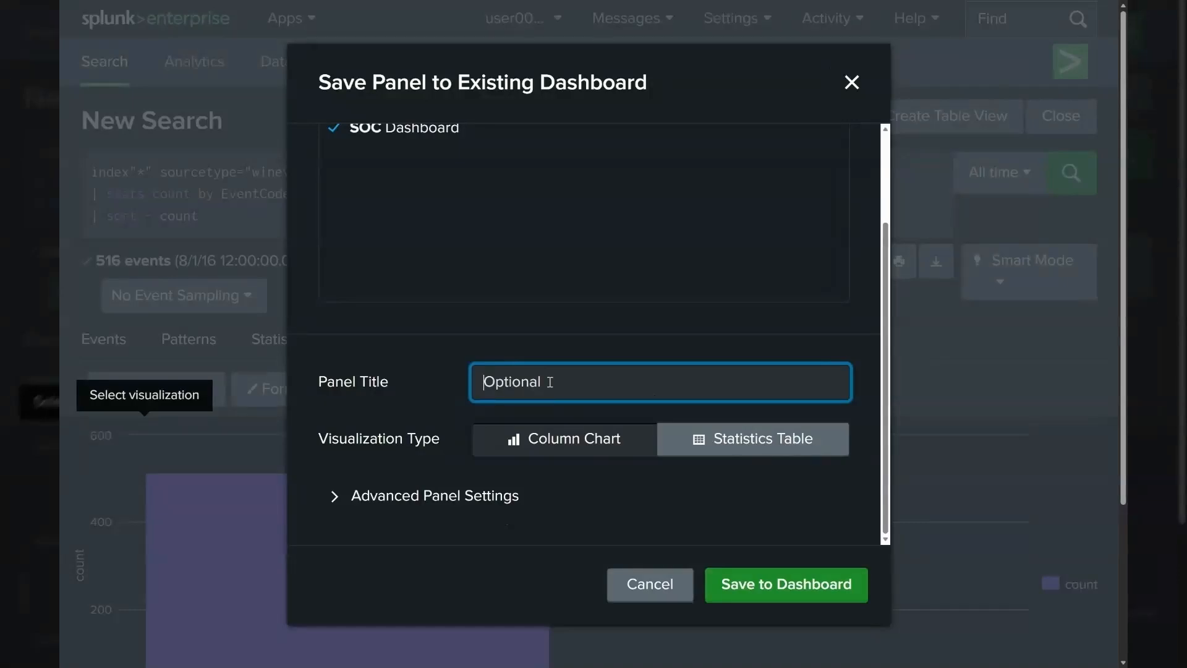
pyautogui.write('Top')
pyautogui.write('Windows Event')
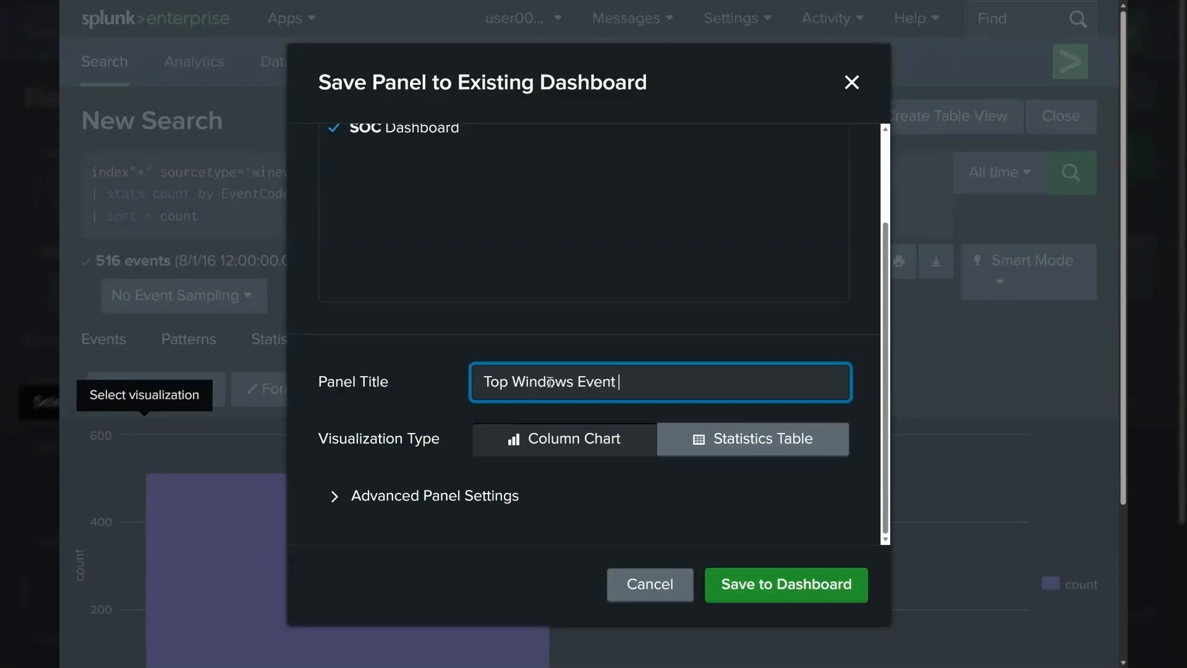
pyautogui.write(' IDs')
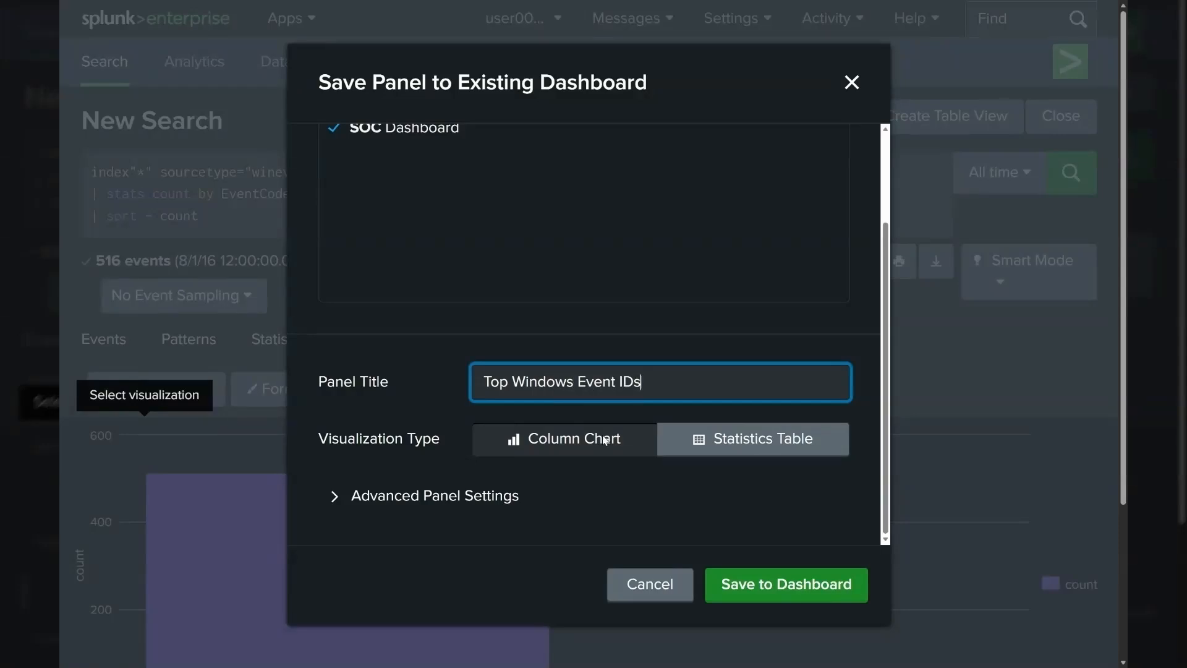
# Step: Save the Top Windows Event IDs panel to the dashboard and return to the search
pyautogui.click(743, 581)
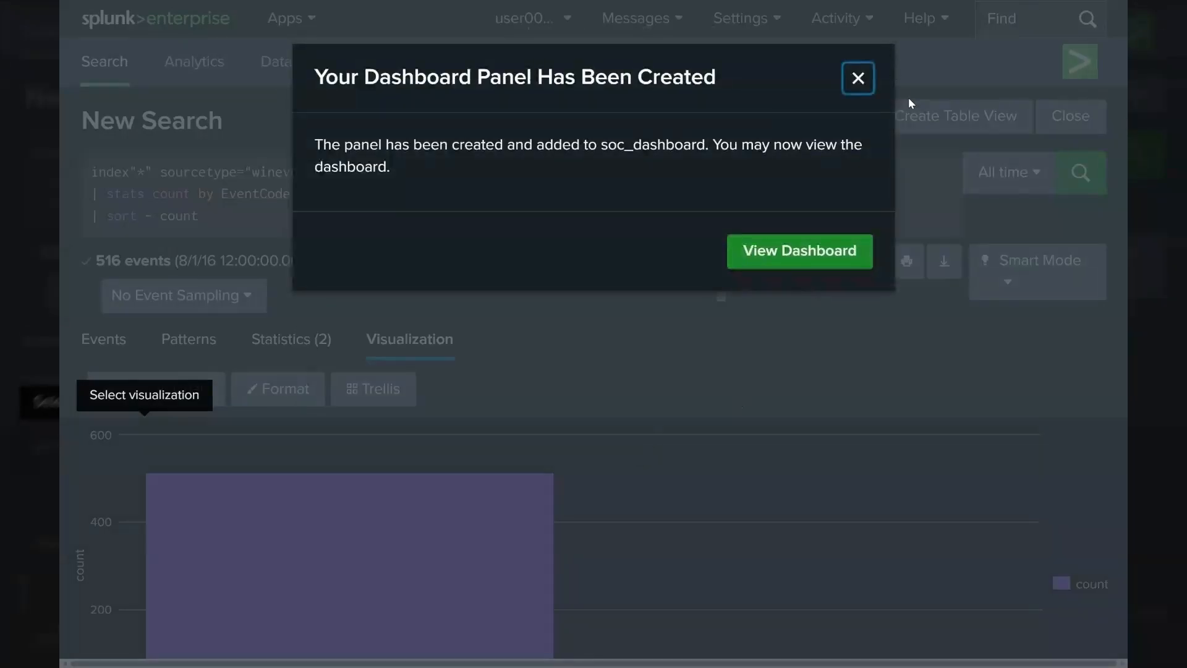
pyautogui.click(859, 79)
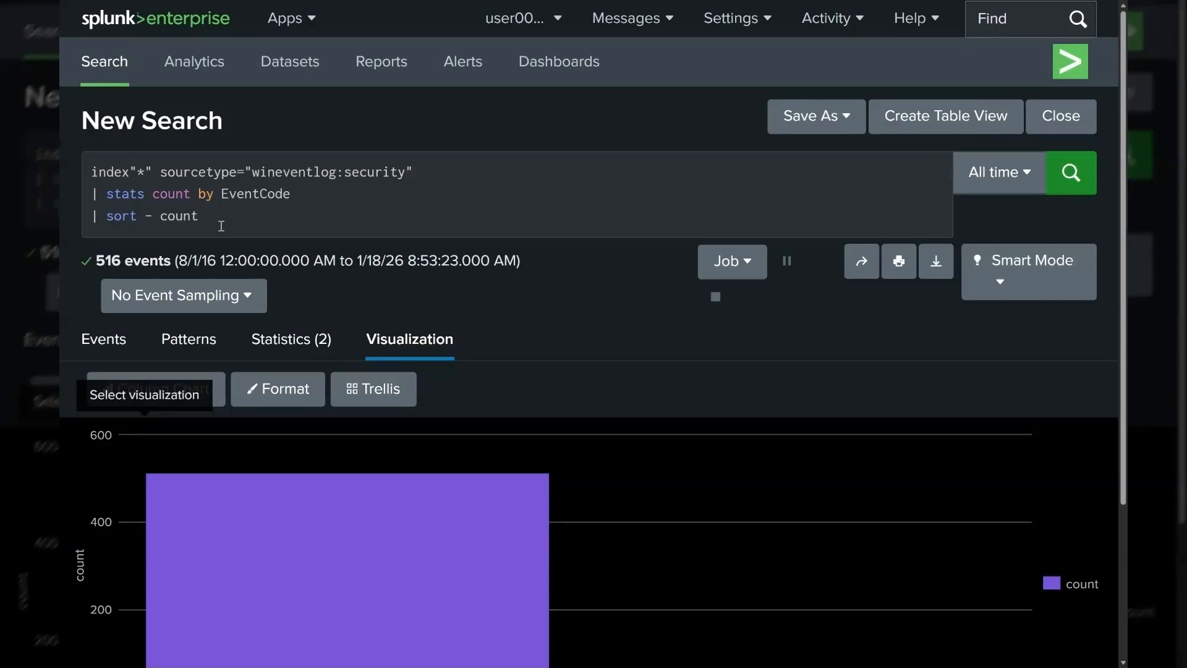
# Step: Add the filter EventCode=4624 to the end of the search's first line
pyautogui.click(179, 172)
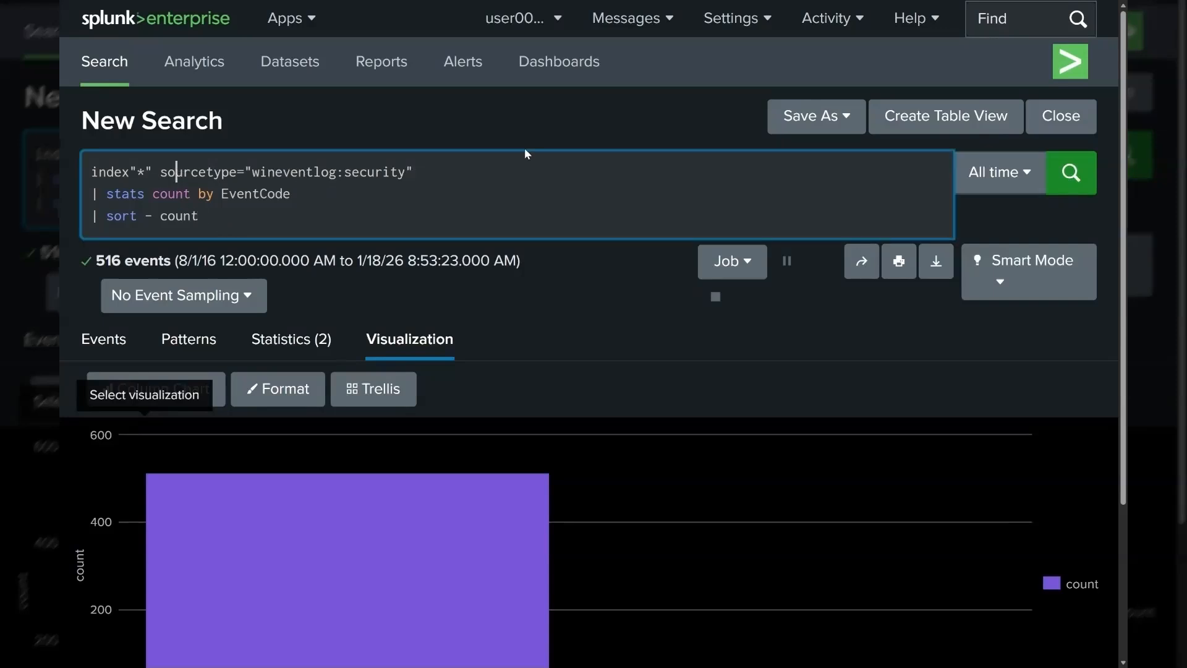
pyautogui.click(544, 172)
pyautogui.press('BackSpace')
pyautogui.write('Eventcode')
pyautogui.press('BackSpace')
pyautogui.press('BackSpace')
pyautogui.press('BackSpace')
pyautogui.press('BackSpace')
pyautogui.write('Code=46')
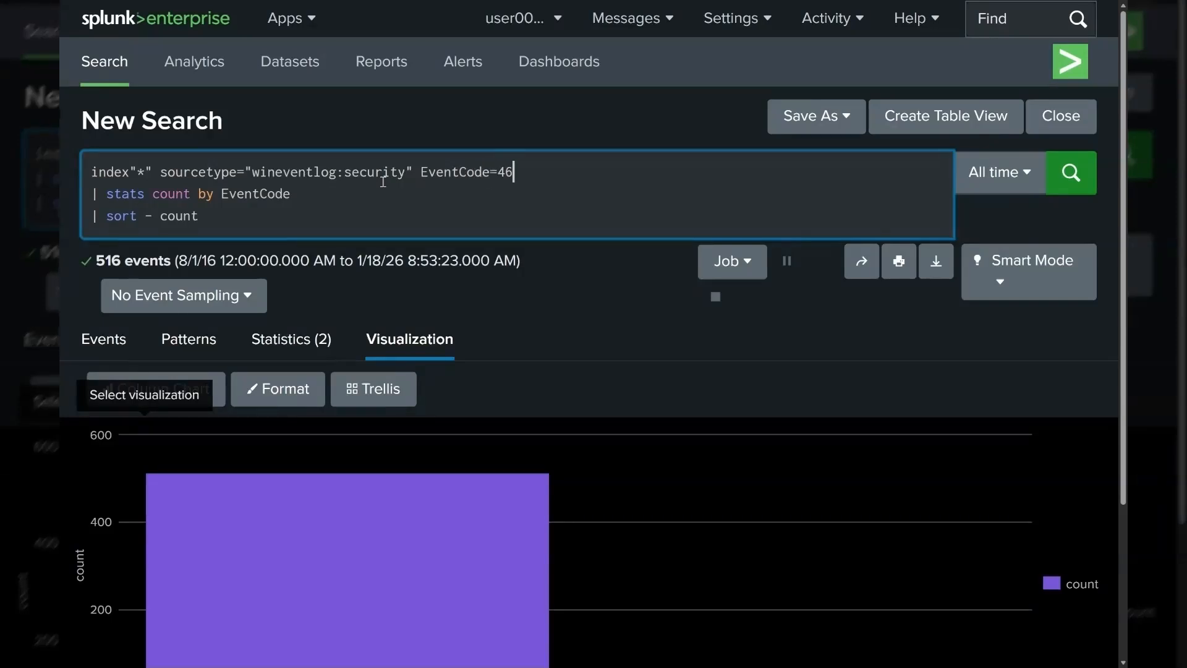
pyautogui.write('24')
pyautogui.doubleClick(525, 172)
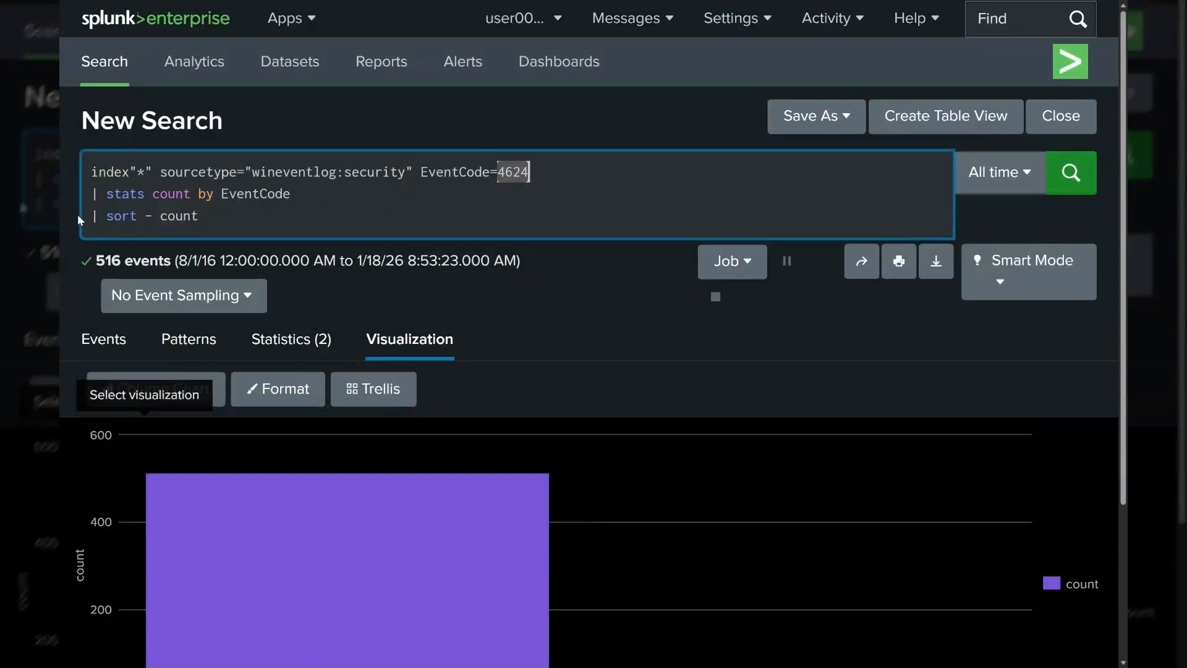
# Step: Replace the stats count by EventCode command with timechart span=10m count
pyautogui.moveTo(107, 196); pyautogui.dragTo(419, 205)
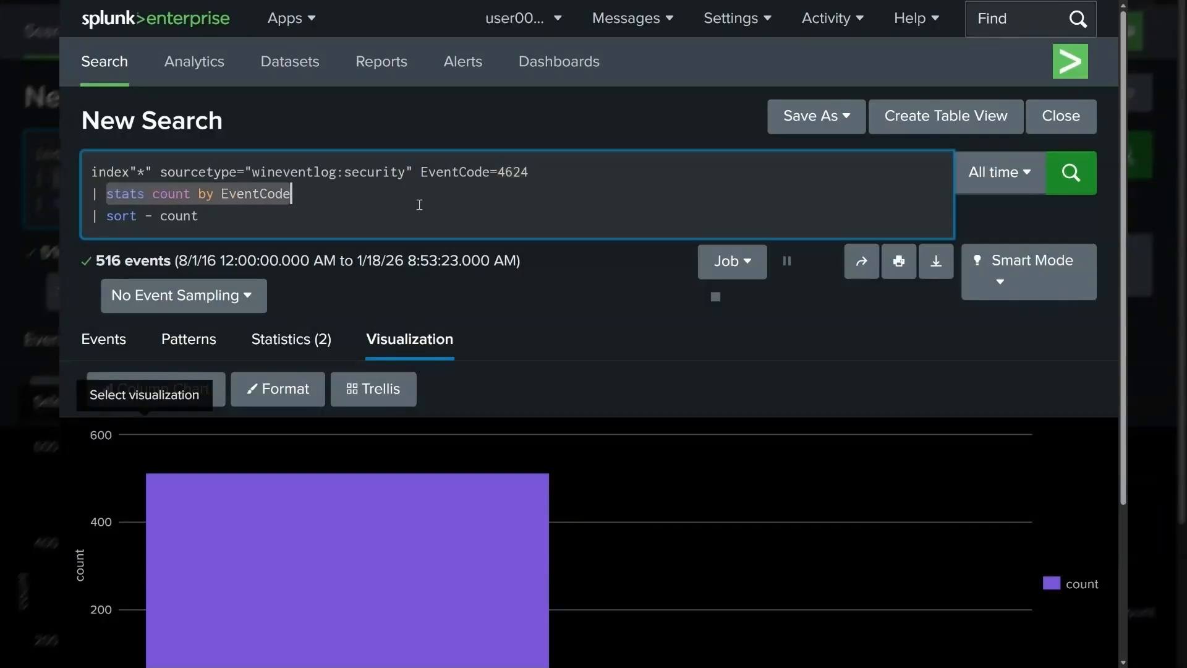
pyautogui.write('tim')
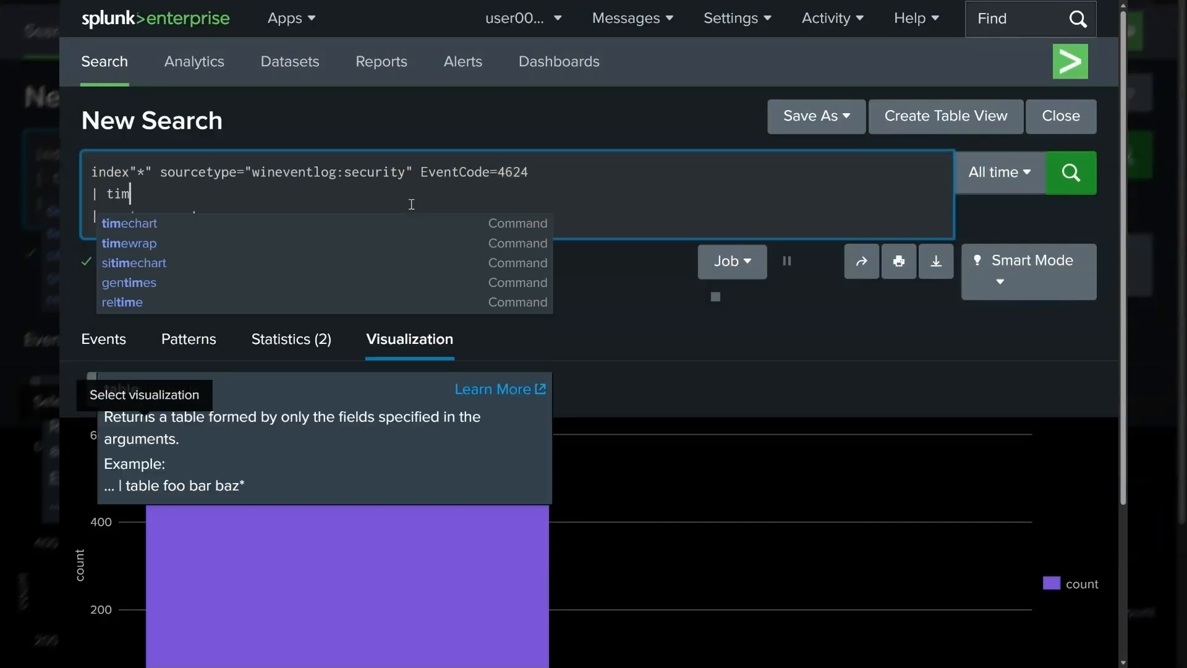
pyautogui.press('Down')
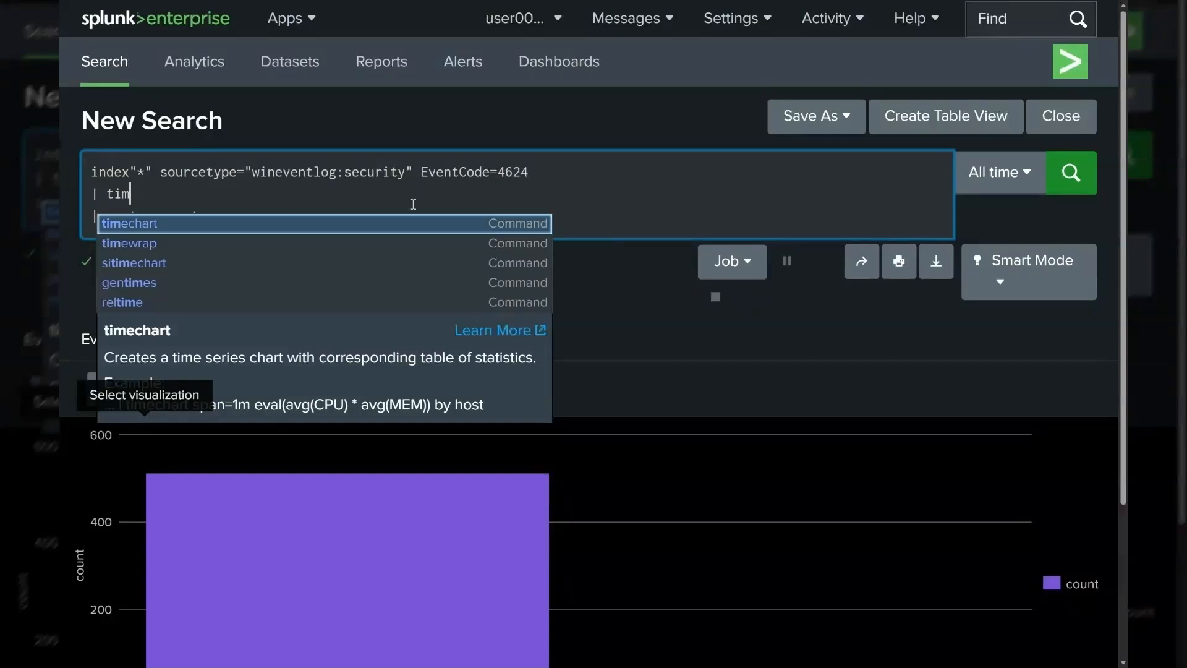
pyautogui.press('Return')
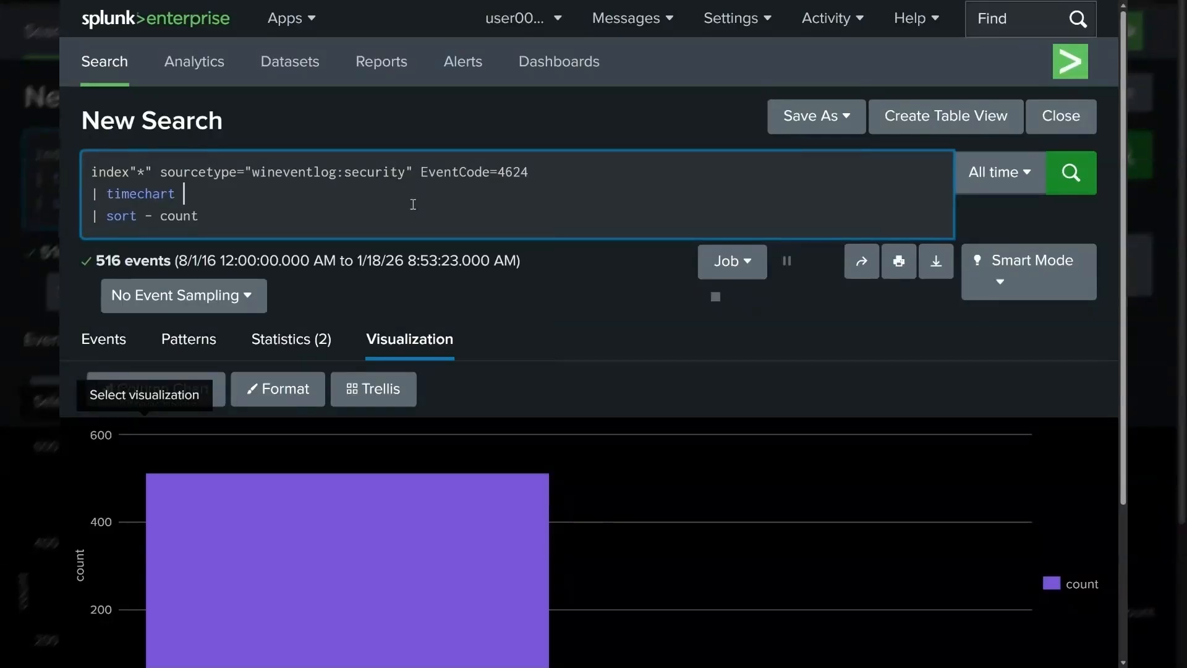
pyautogui.write('span')
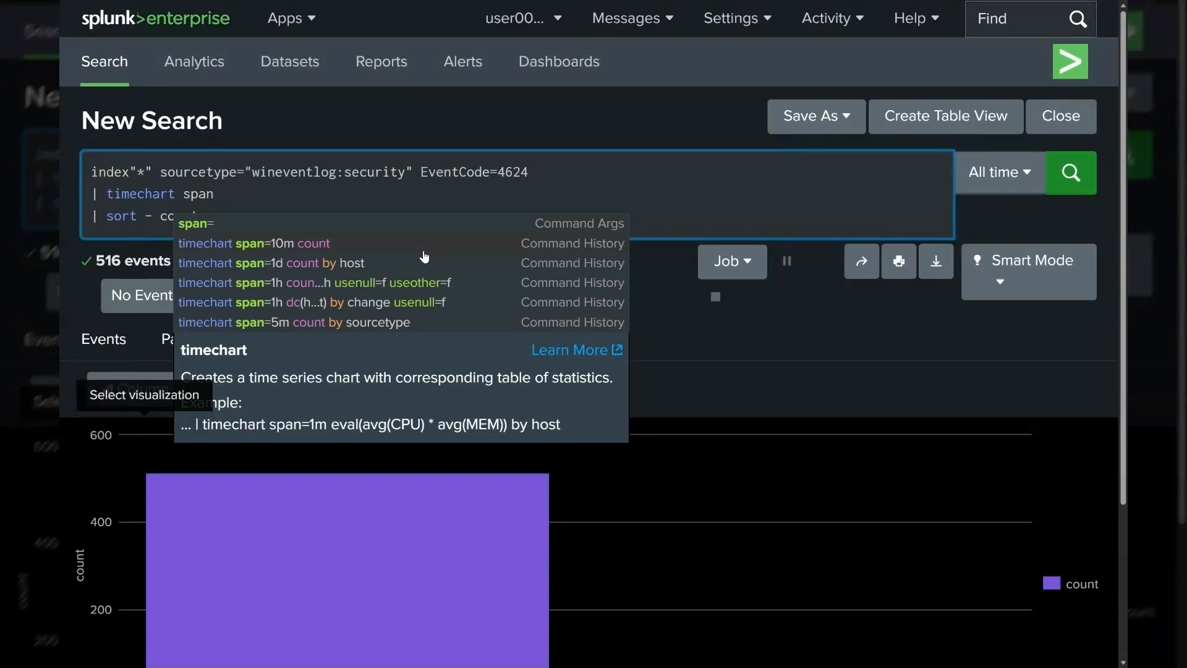
pyautogui.click(313, 244)
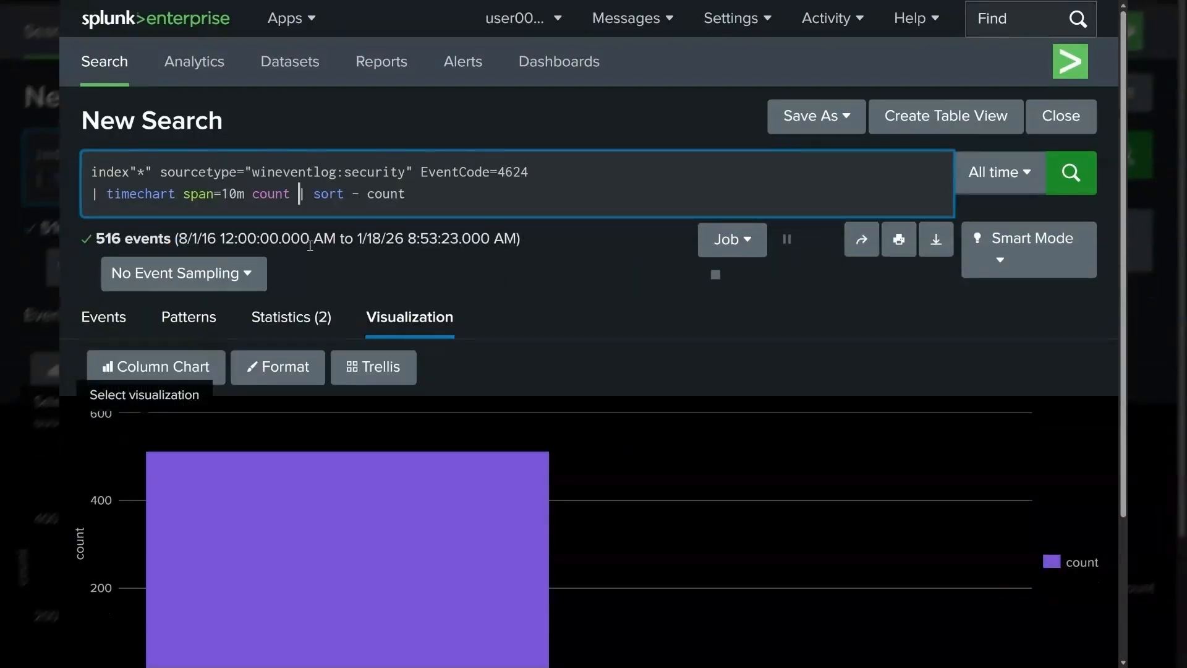
# Step: Replace the sort command with head 10, set the base search to index=* sourcetype=WinEventLog:Security EventCode=4624, and run the search
pyautogui.moveTo(313, 194); pyautogui.dragTo(456, 198)
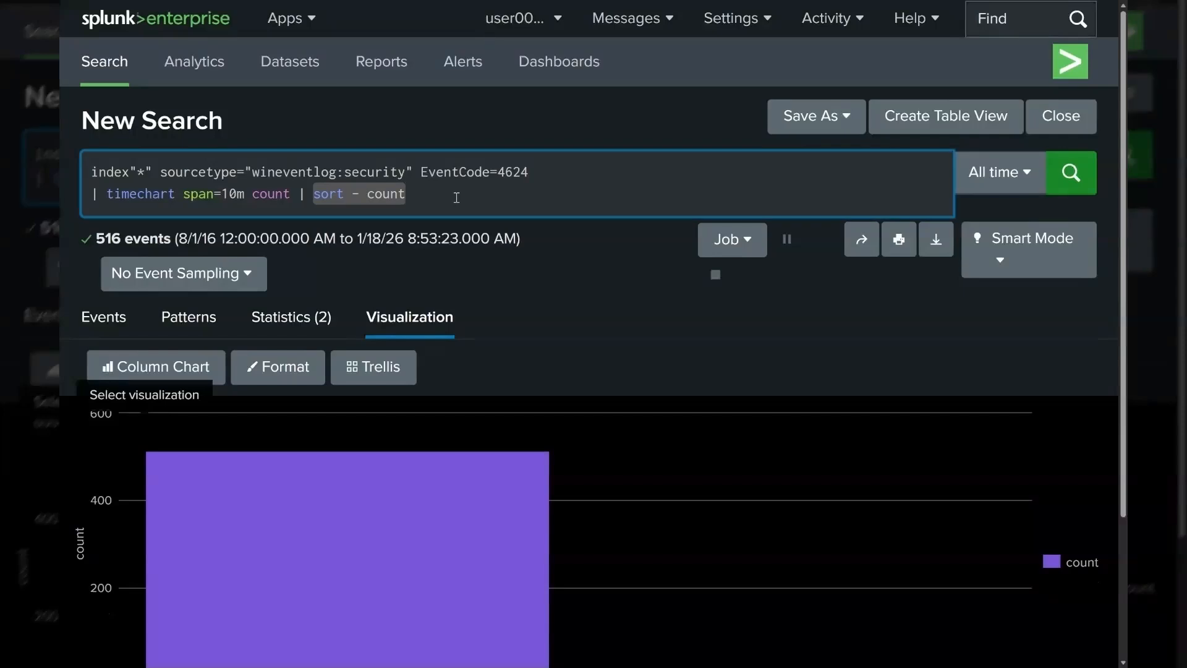
pyautogui.press('BackSpace')
pyautogui.write('head 10')
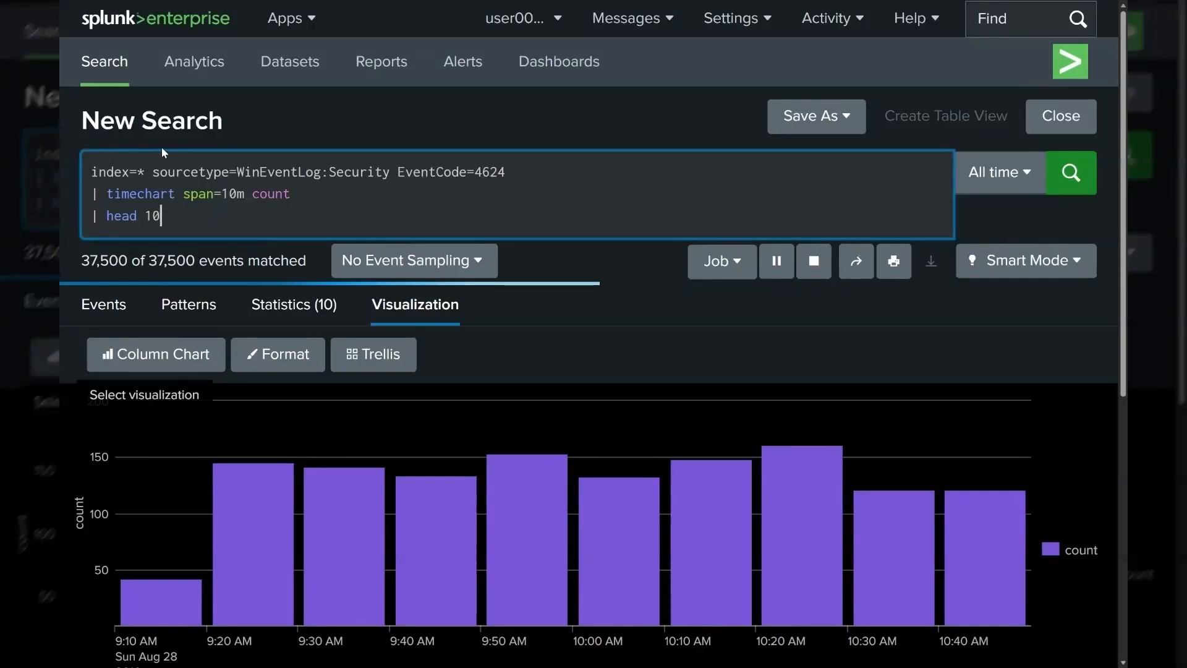
# Step: Examine the column chart of event counts per 10 minutes and the results table below it
pyautogui.scroll(-2, 328, 238)
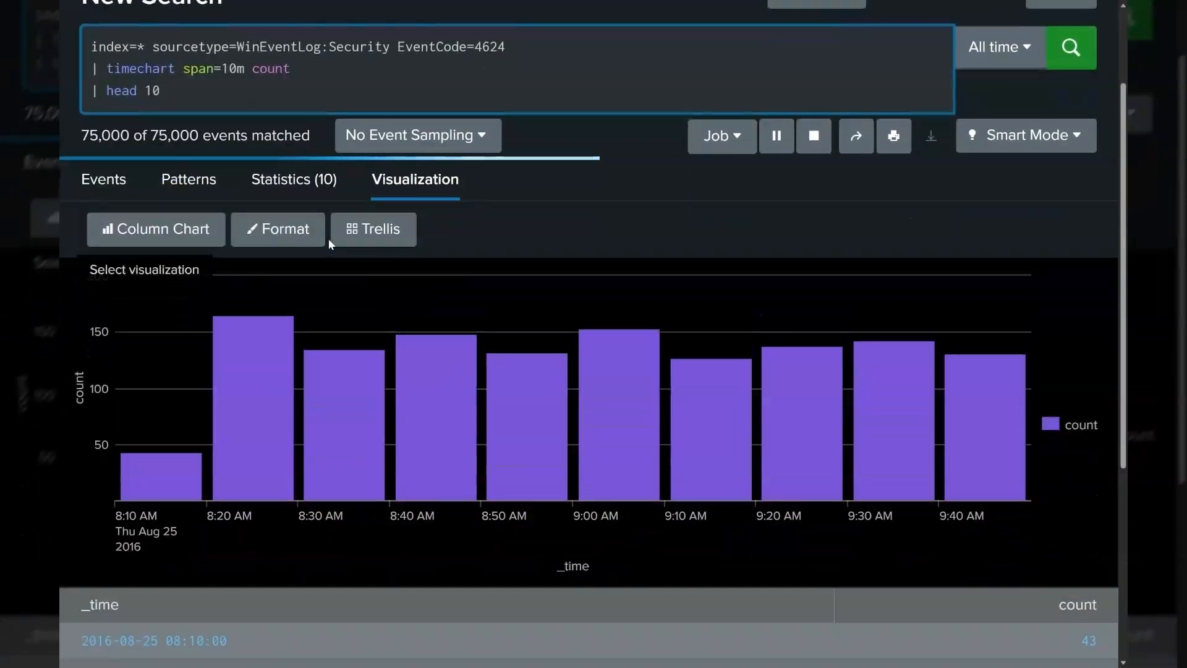
pyautogui.scroll(-1, 328, 240)
pyautogui.scroll(3, 328, 248)
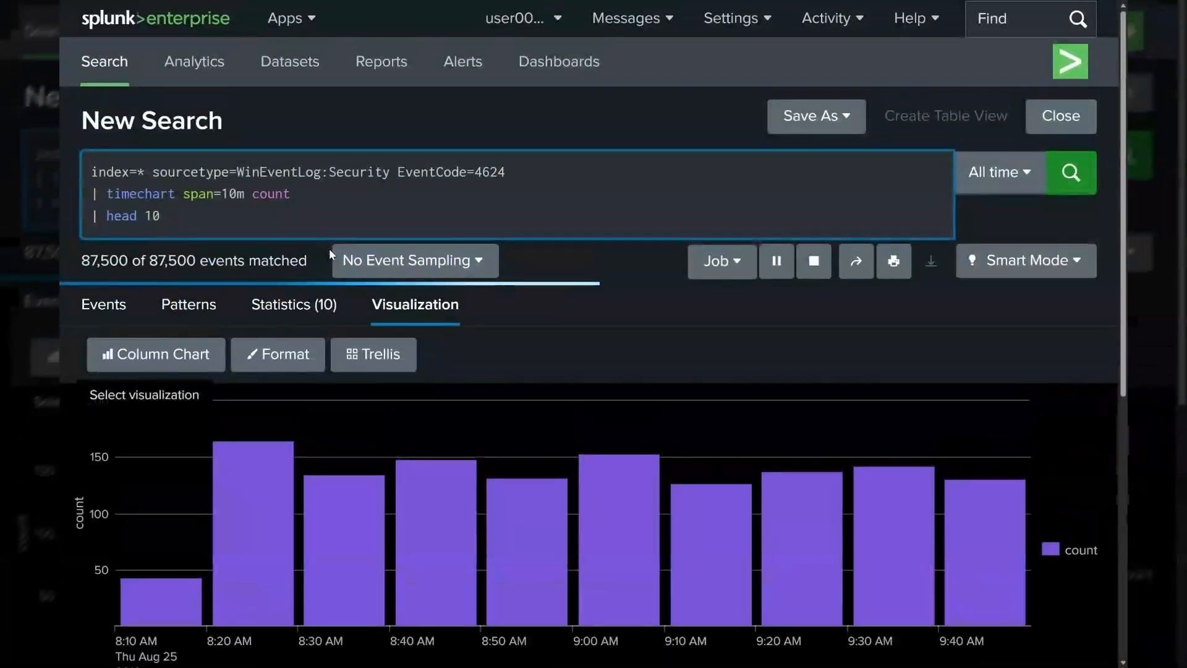
pyautogui.scroll(-2, 329, 248)
pyautogui.scroll(2, 329, 250)
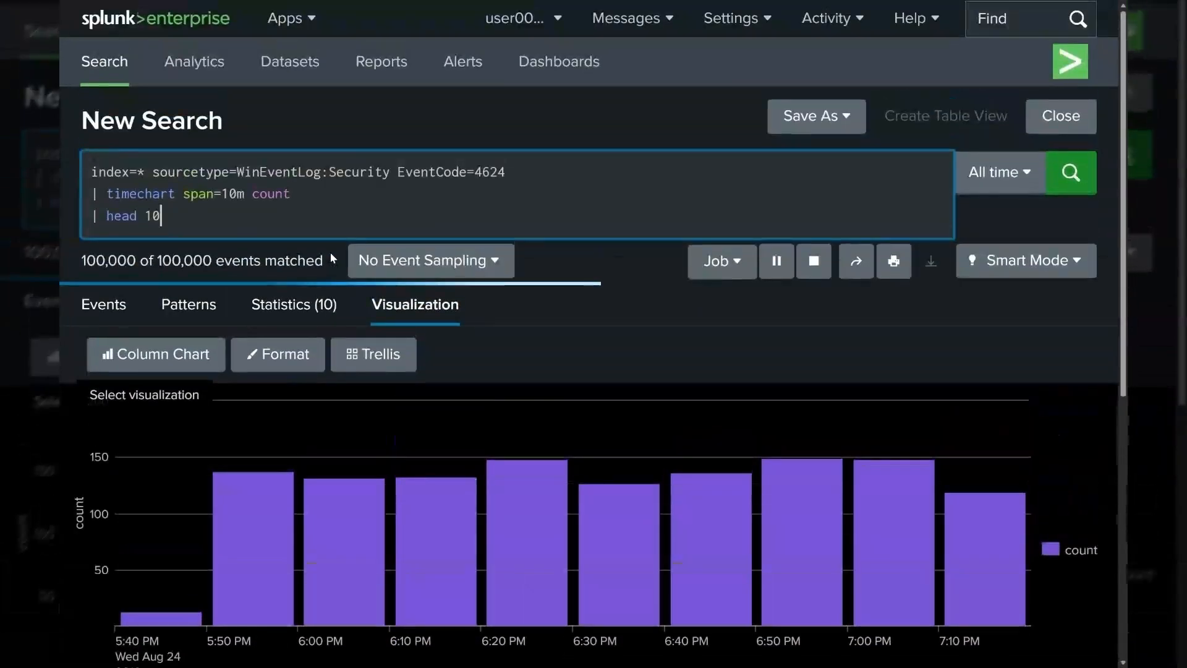
pyautogui.scroll(-3, 330, 257)
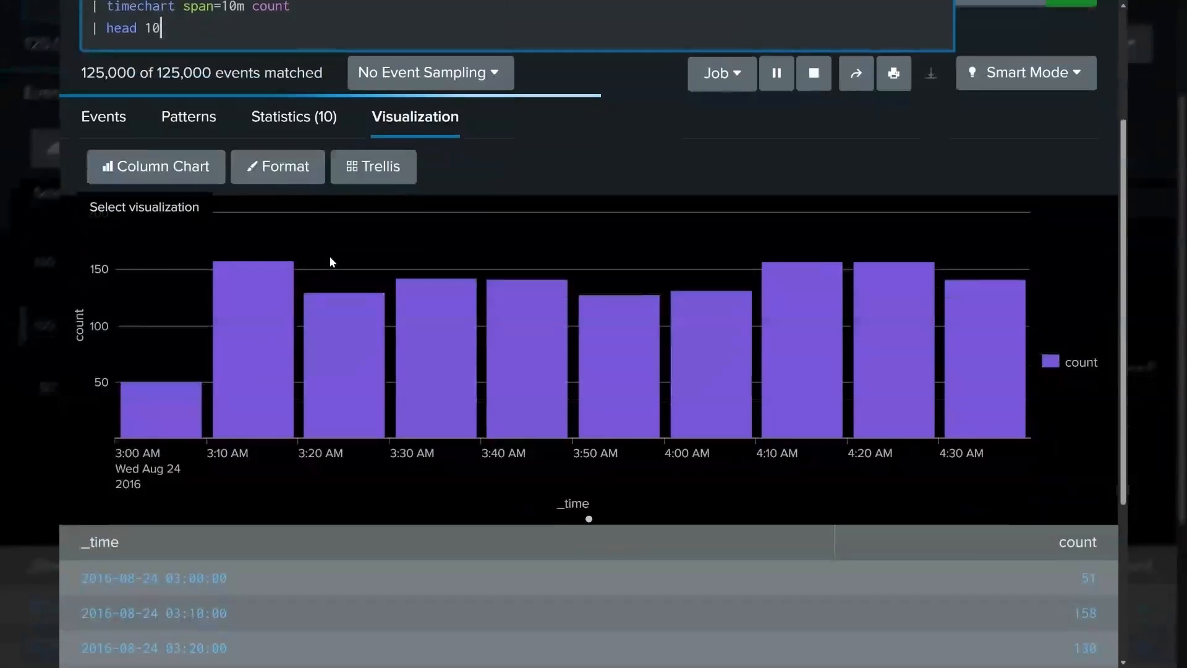
pyautogui.scroll(3, 331, 259)
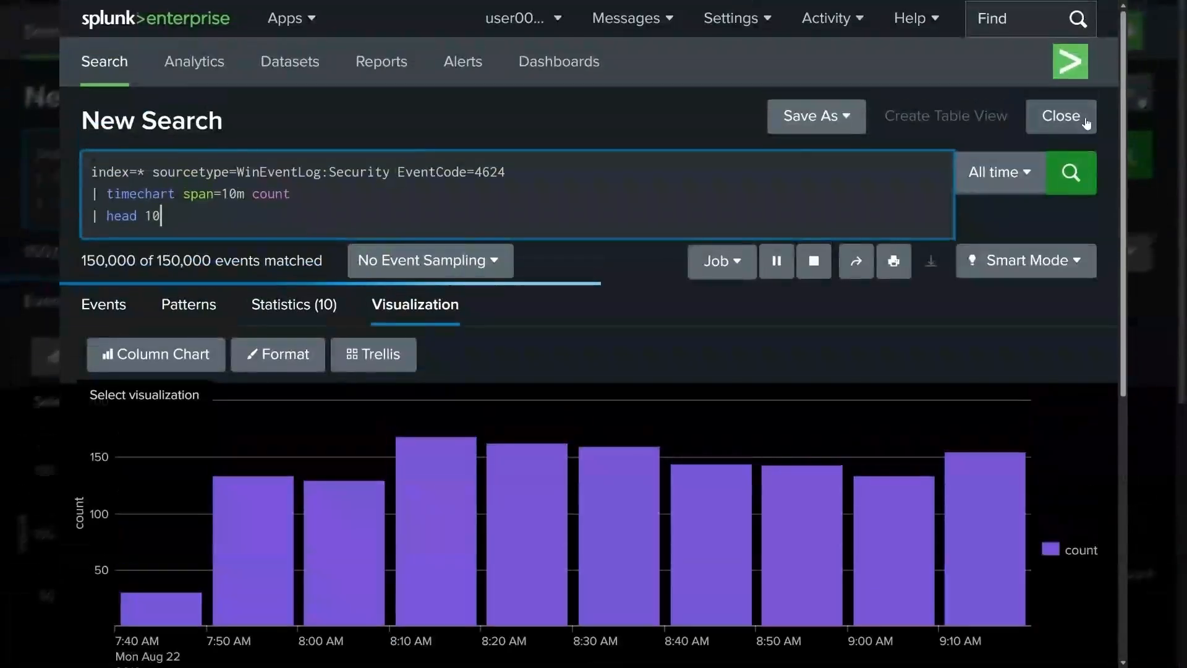
pyautogui.click(816, 116)
pyautogui.click(794, 223)
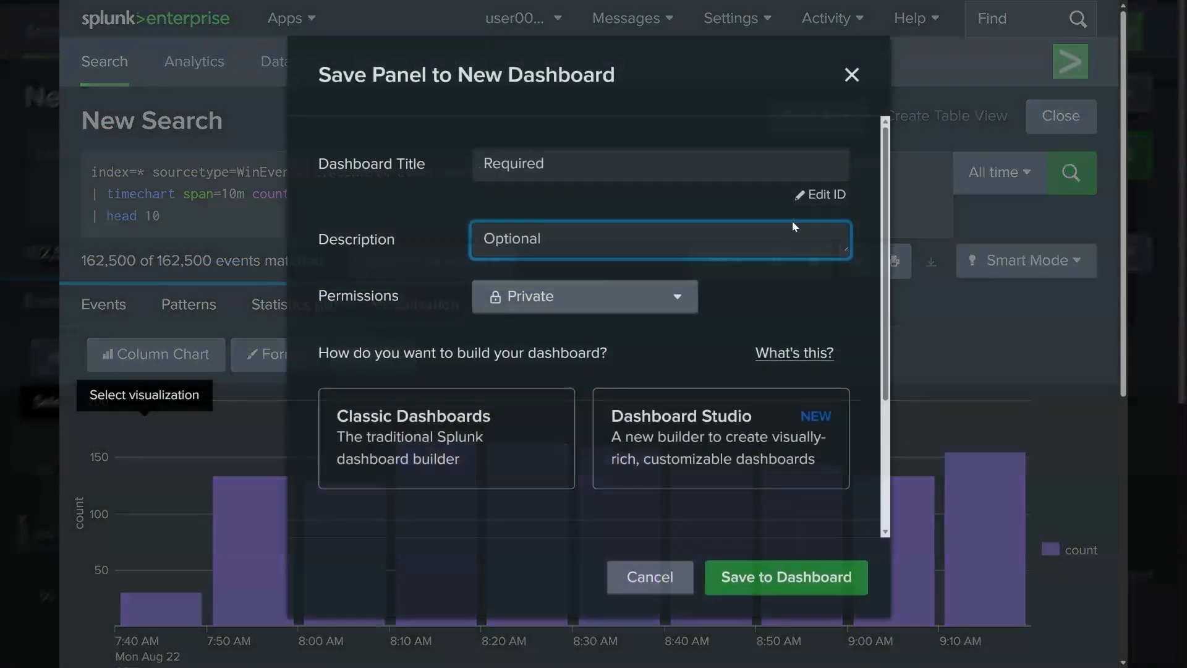
pyautogui.click(851, 75)
# Step: Start saving the timechart as a panel in an existing dashboard, finding SOC Dashboard with the search term SOC and selecting it
pyautogui.click(816, 116)
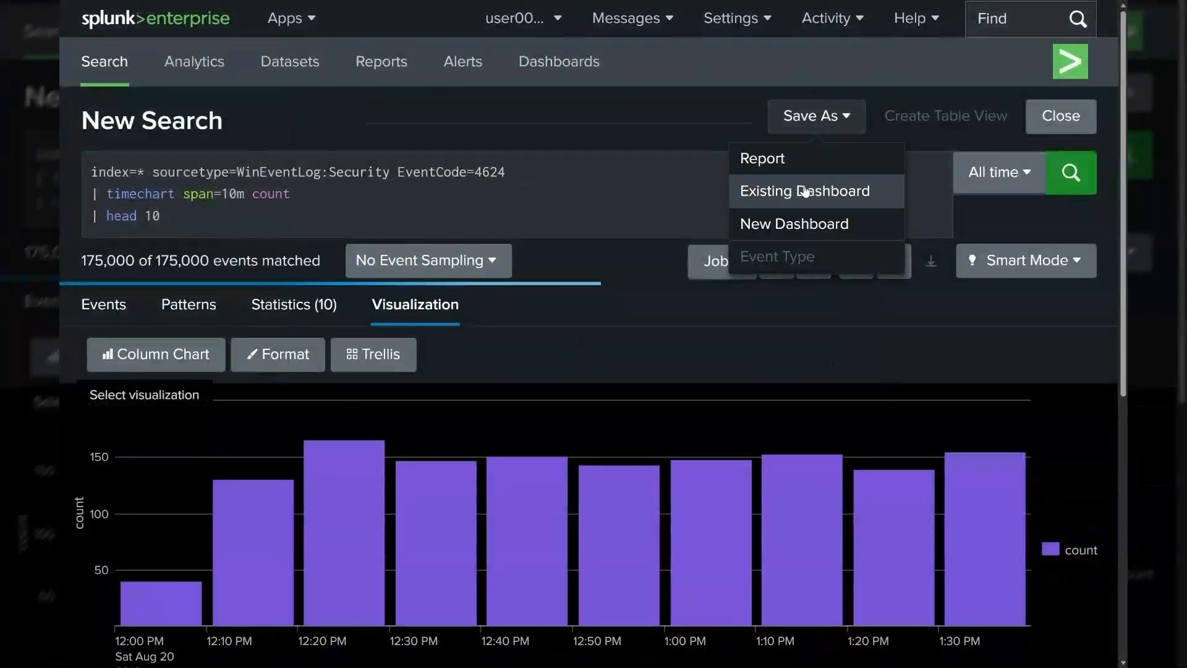
pyautogui.click(804, 191)
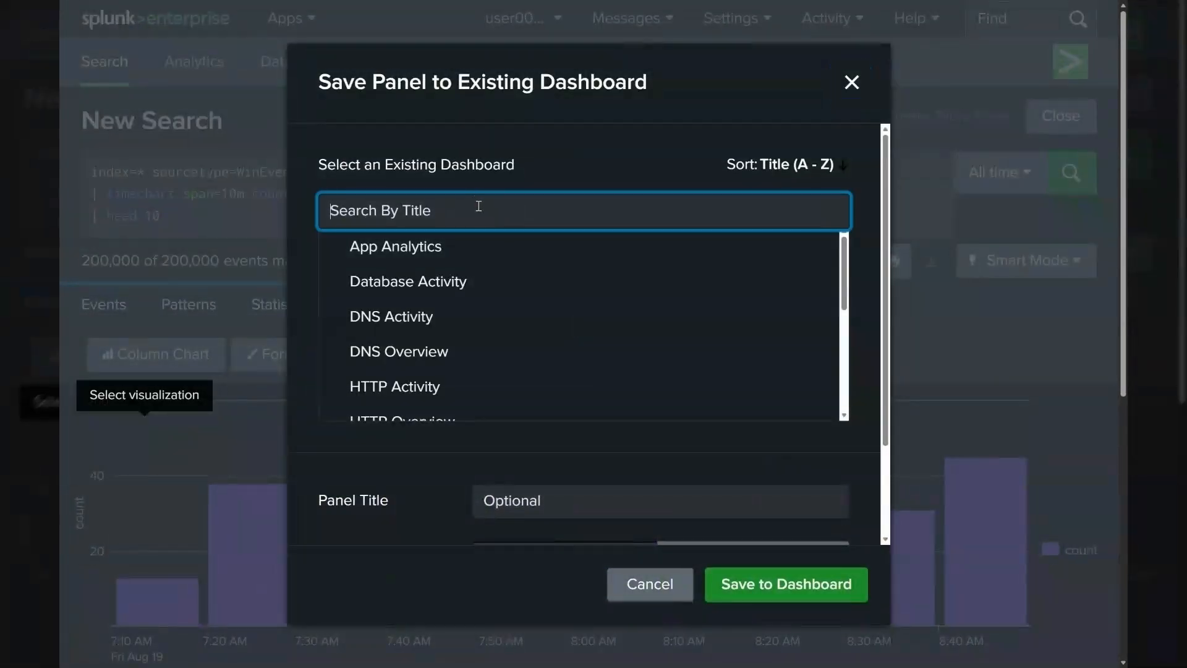
pyautogui.write('SOC')
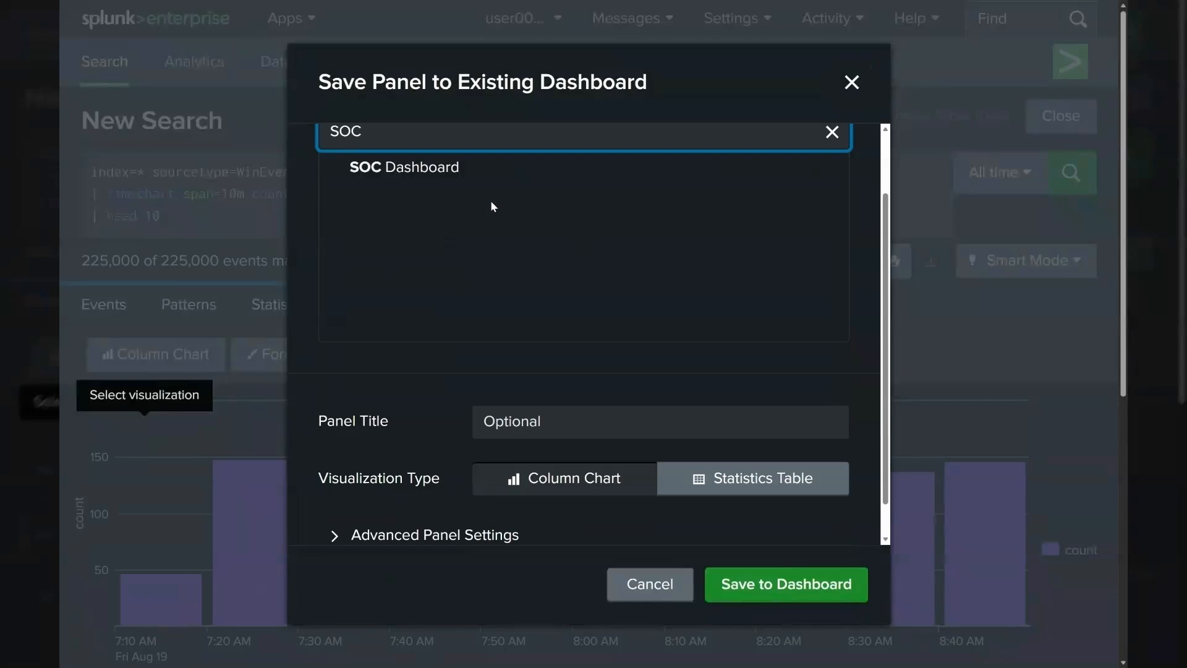
pyautogui.click(422, 168)
# Step: Title the panel Successful Logins, save it to the dashboard, and return to the search
pyautogui.click(525, 426)
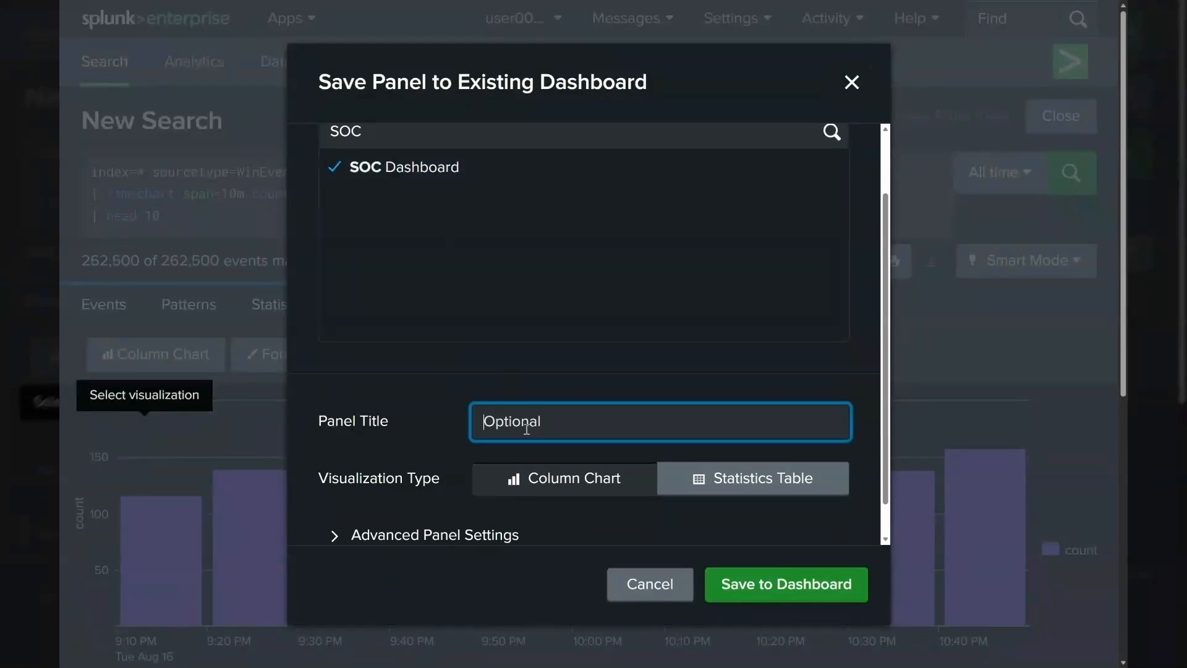
pyautogui.write('Success')
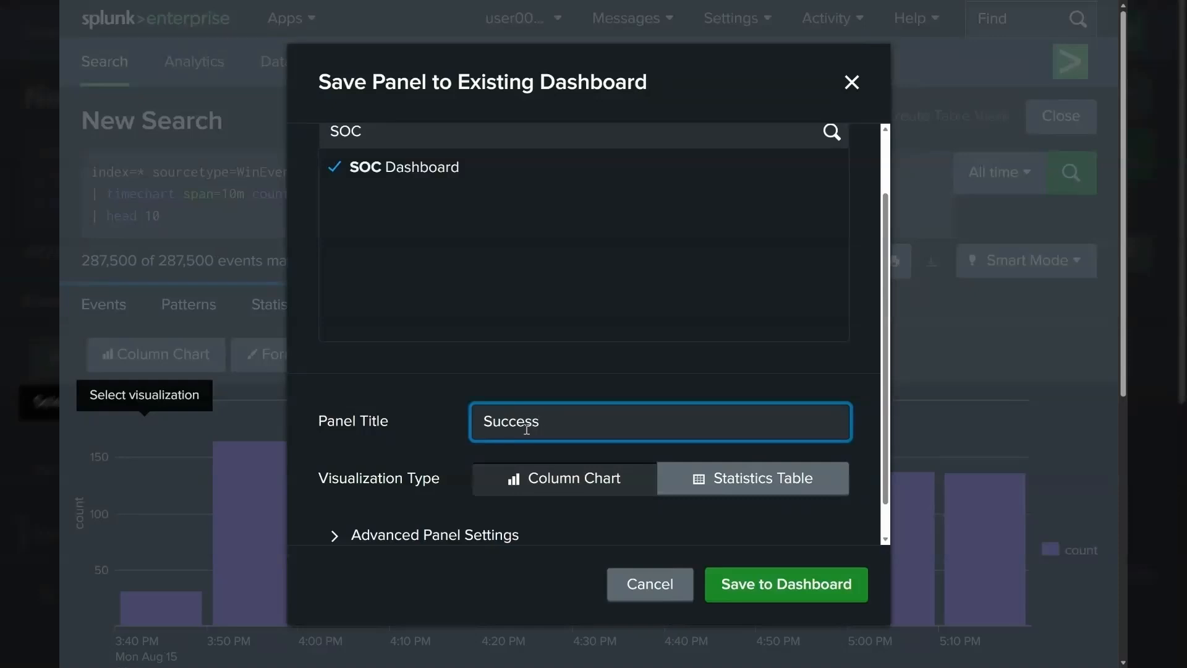
pyautogui.write('Ful Logins')
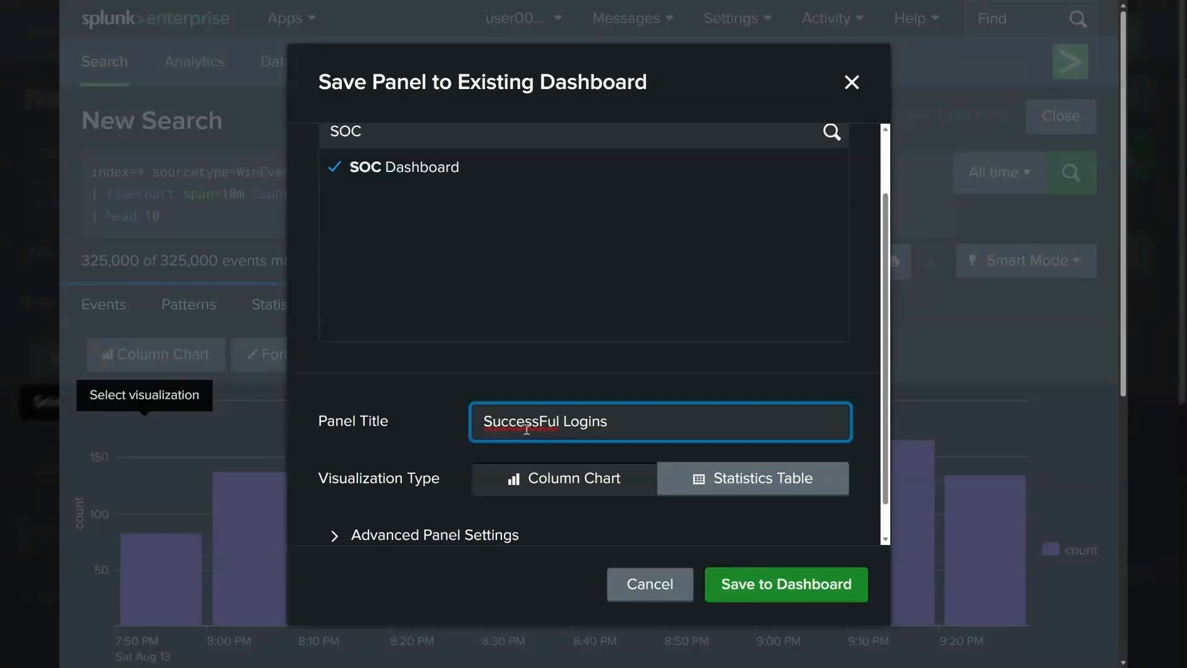
pyautogui.click(540, 440)
pyautogui.press('BackSpace')
pyautogui.write('f')
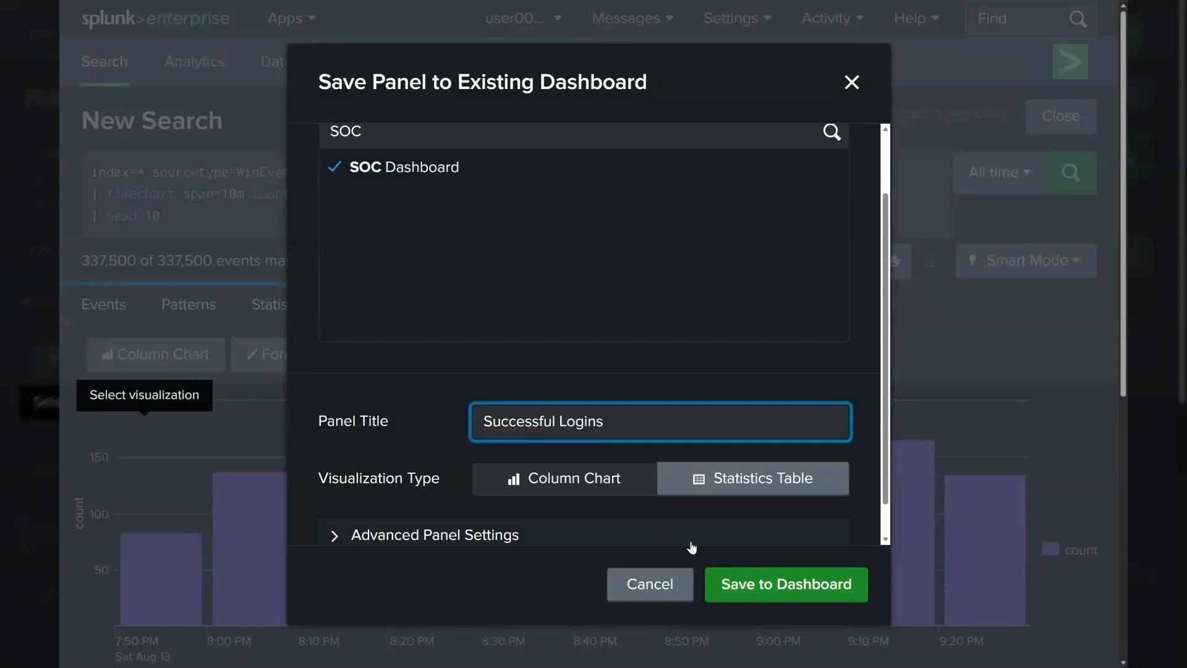
pyautogui.click(731, 584)
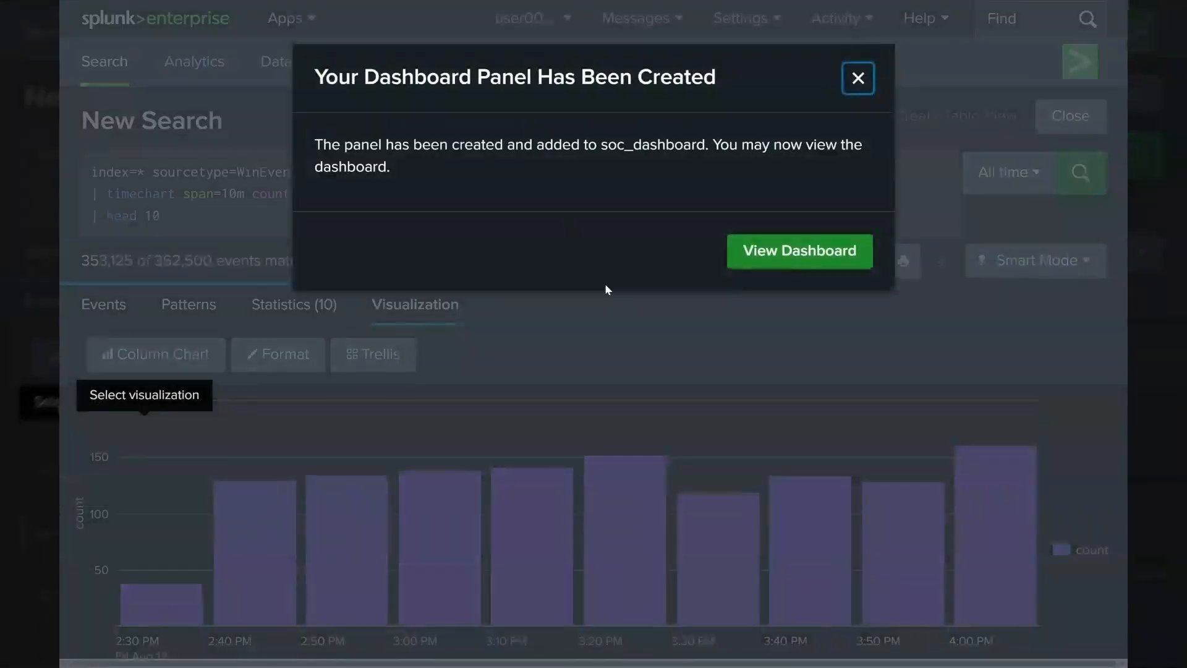
pyautogui.click(858, 78)
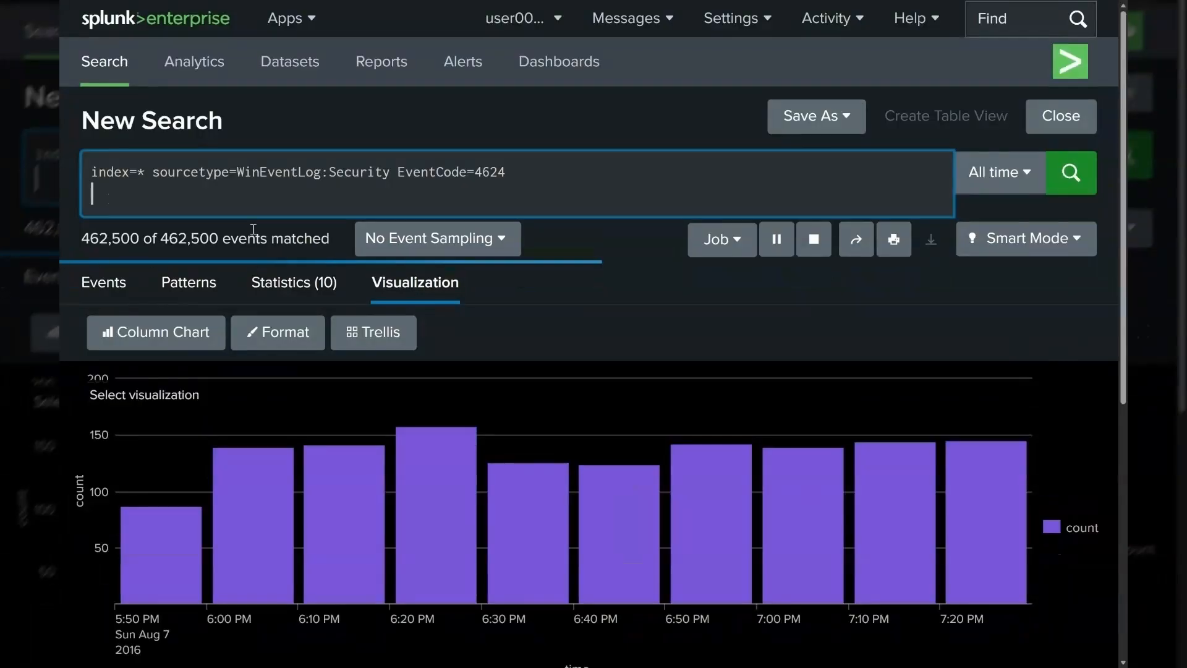
# Step: Stop the running search and remove the WinEventLog:Security sourcetype value and EventCode=4624 filter from the query
pyautogui.moveTo(260, 174); pyautogui.dragTo(482, 202)
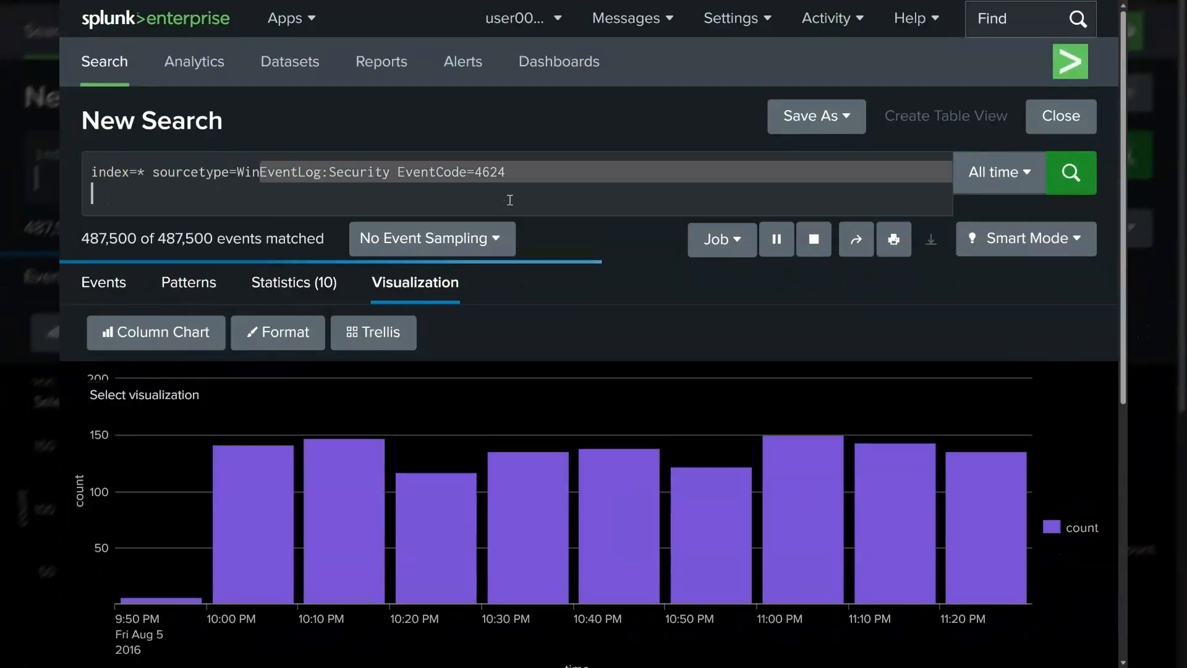
pyautogui.click(813, 239)
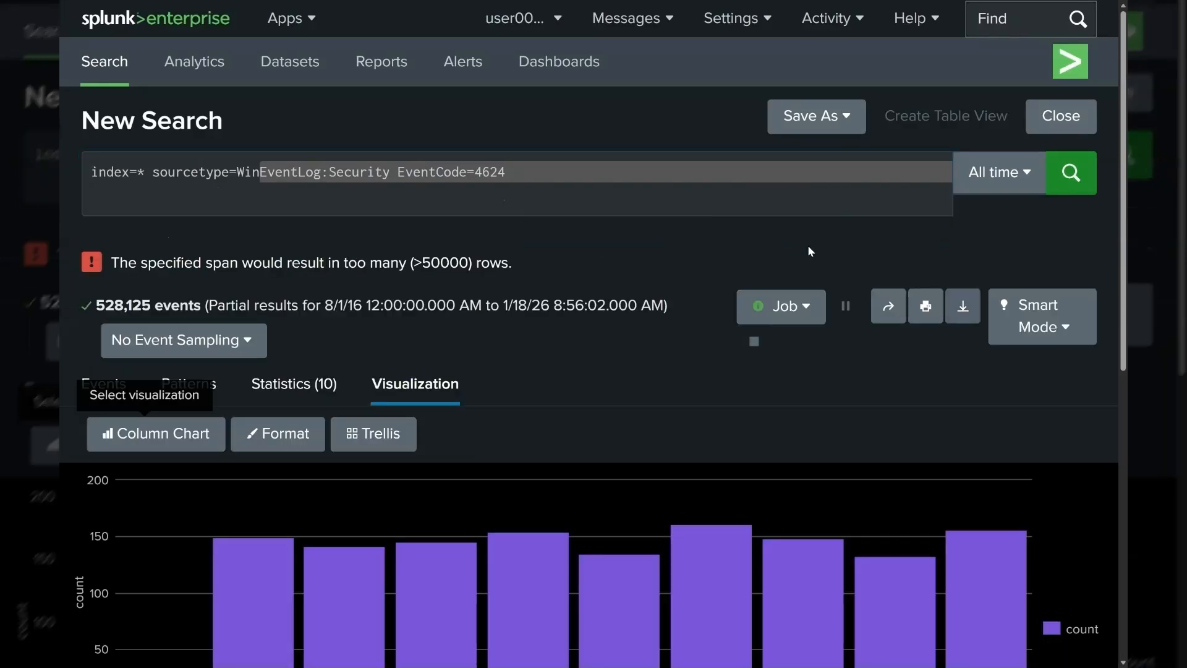
pyautogui.click(329, 172)
pyautogui.moveTo(238, 177); pyautogui.dragTo(771, 202)
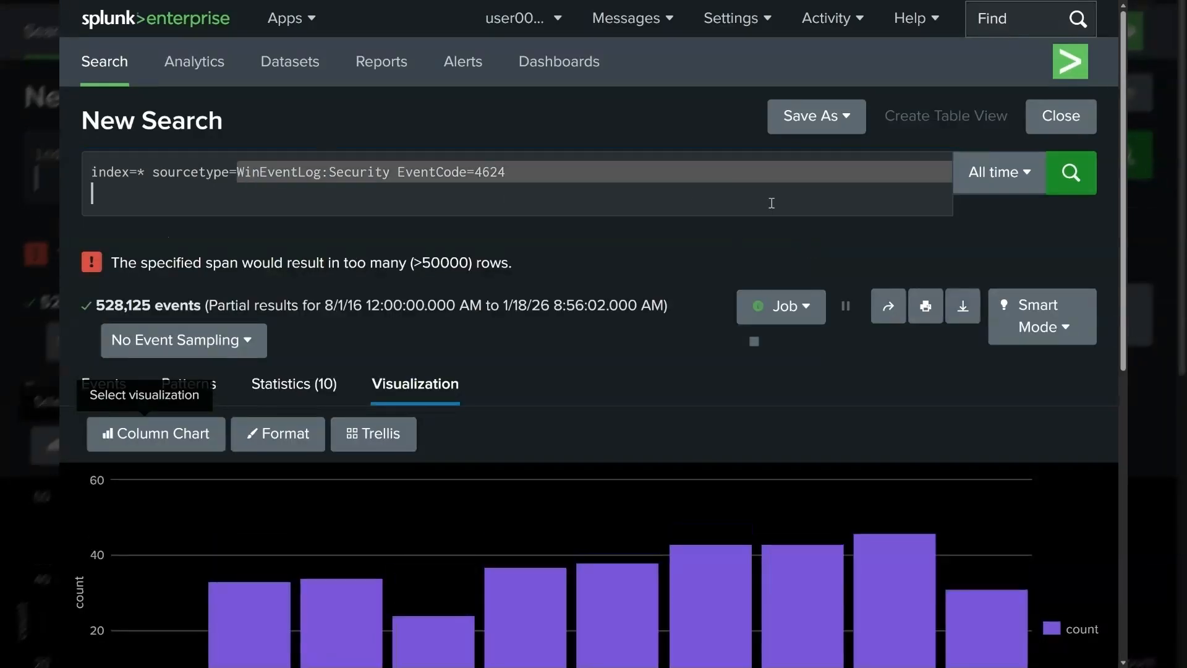
pyautogui.press('BackSpace')
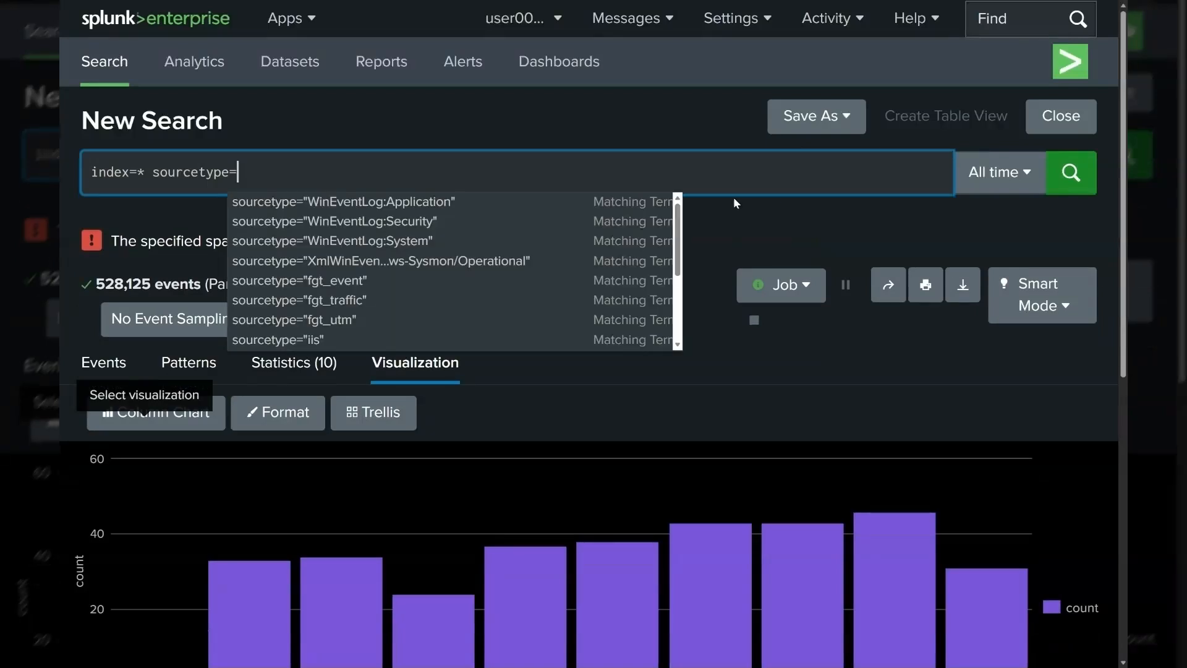
# Step: Set the query's sourcetype to "fgt_traffic"
pyautogui.write('fgt')
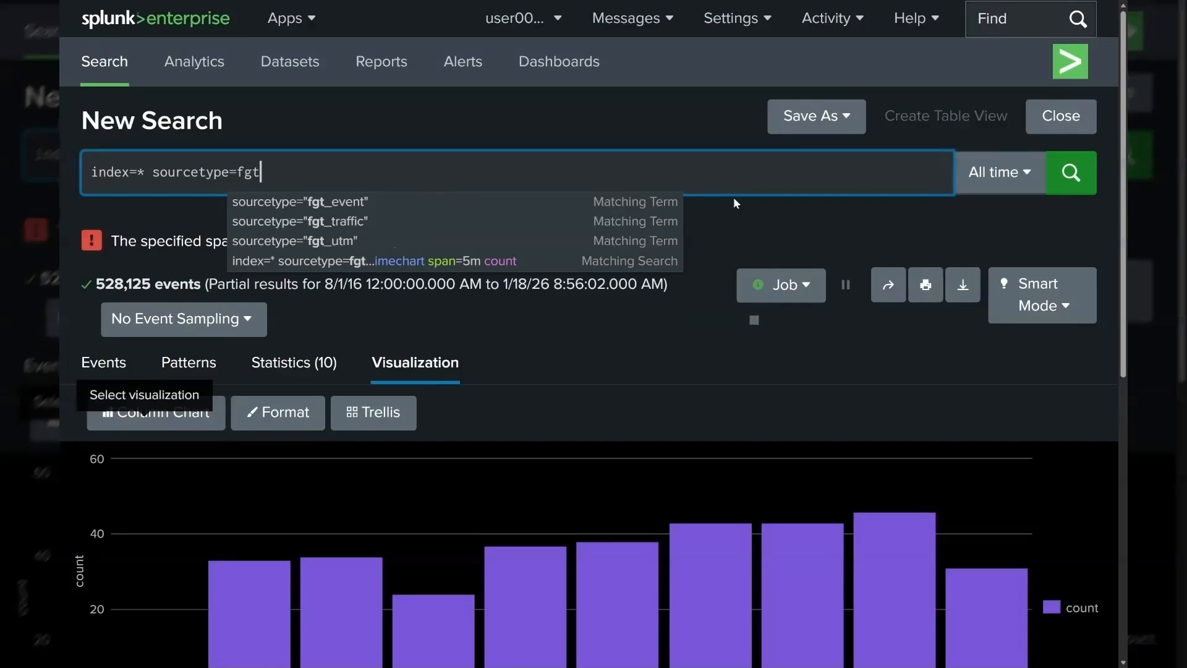
pyautogui.write('_traffc')
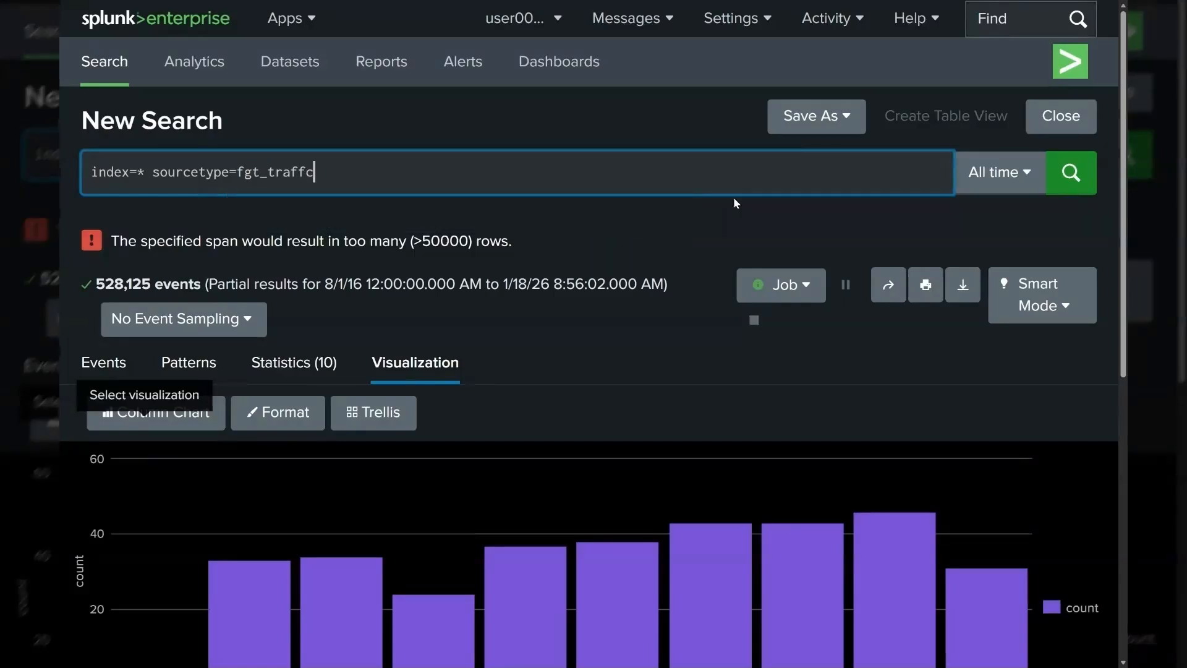
pyautogui.press('BackSpace')
pyautogui.press('Down')
pyautogui.press('Return')
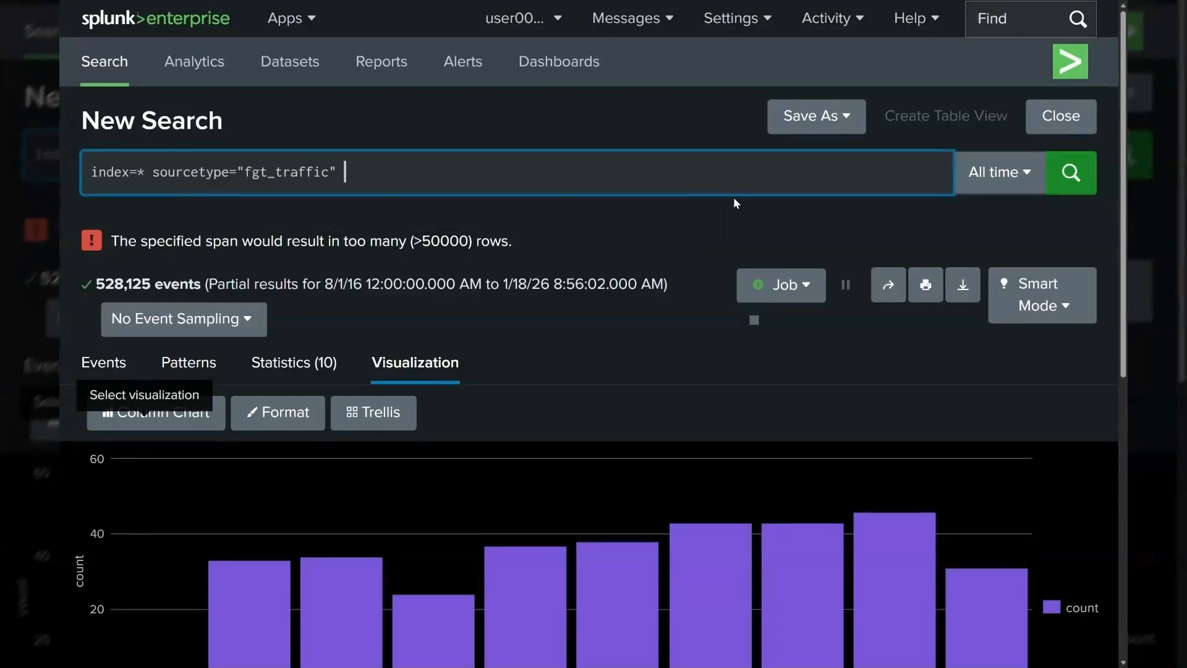
# Step: Append "| timechart span=5m count" to the fgt_traffic query, run it, and show the result as an area chart
pyautogui.hotkey('shift', 'Return')
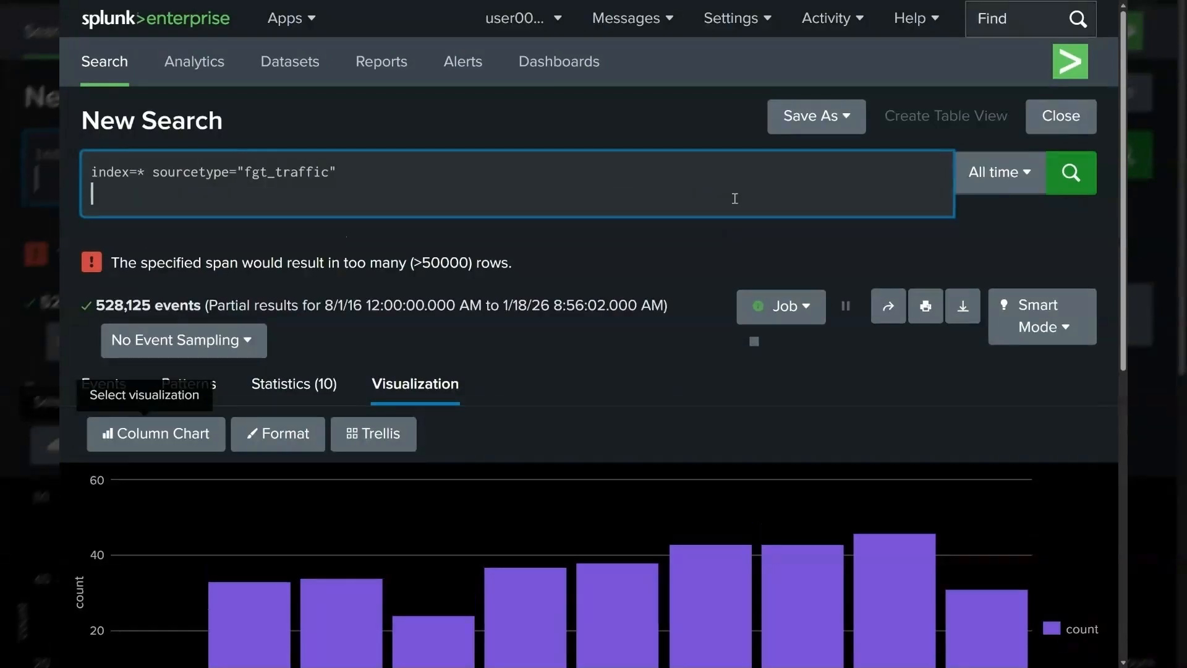
pyautogui.write('| time')
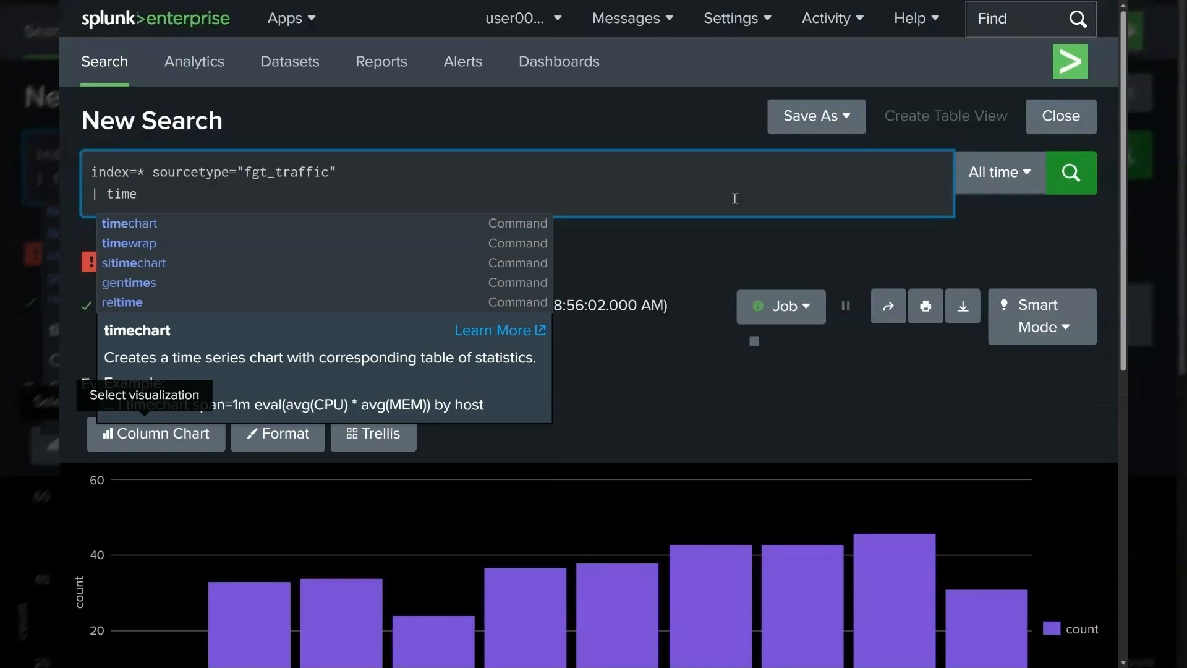
pyautogui.press('Down')
pyautogui.press('Return')
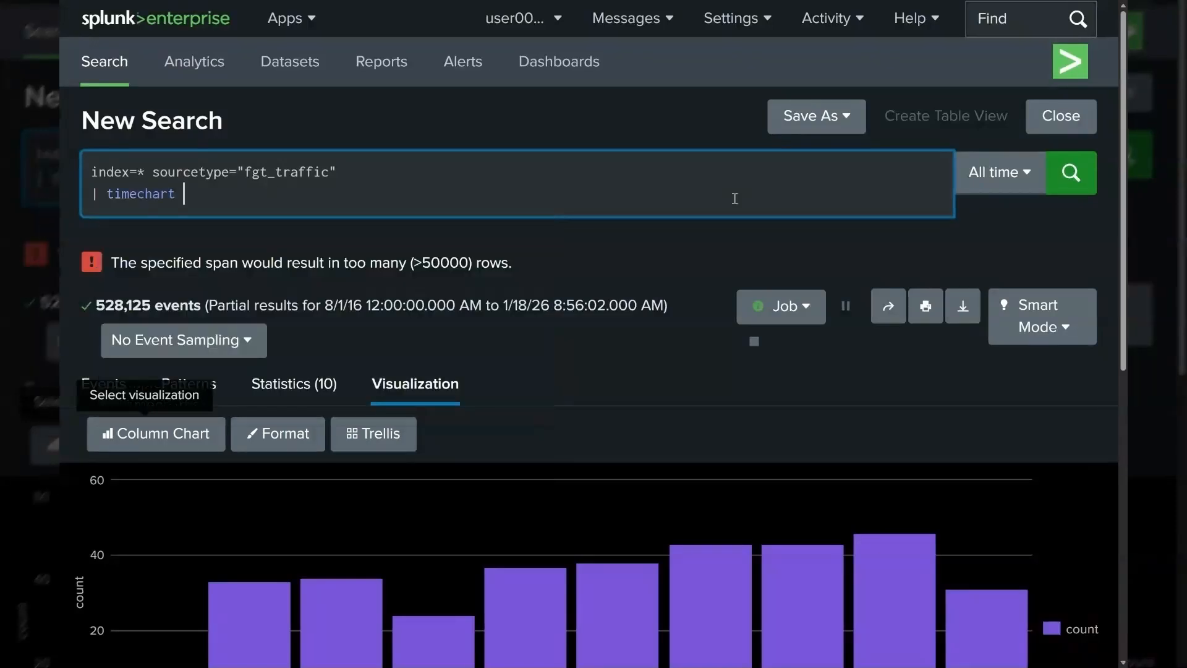
pyautogui.write('span=')
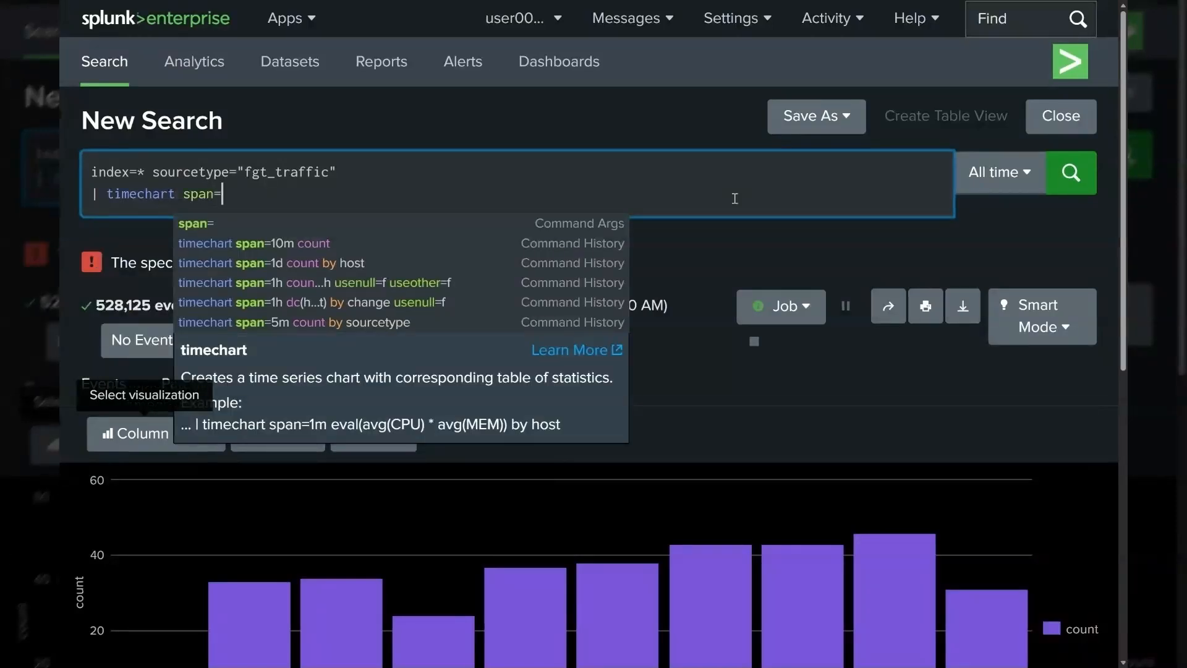
pyautogui.write('5m')
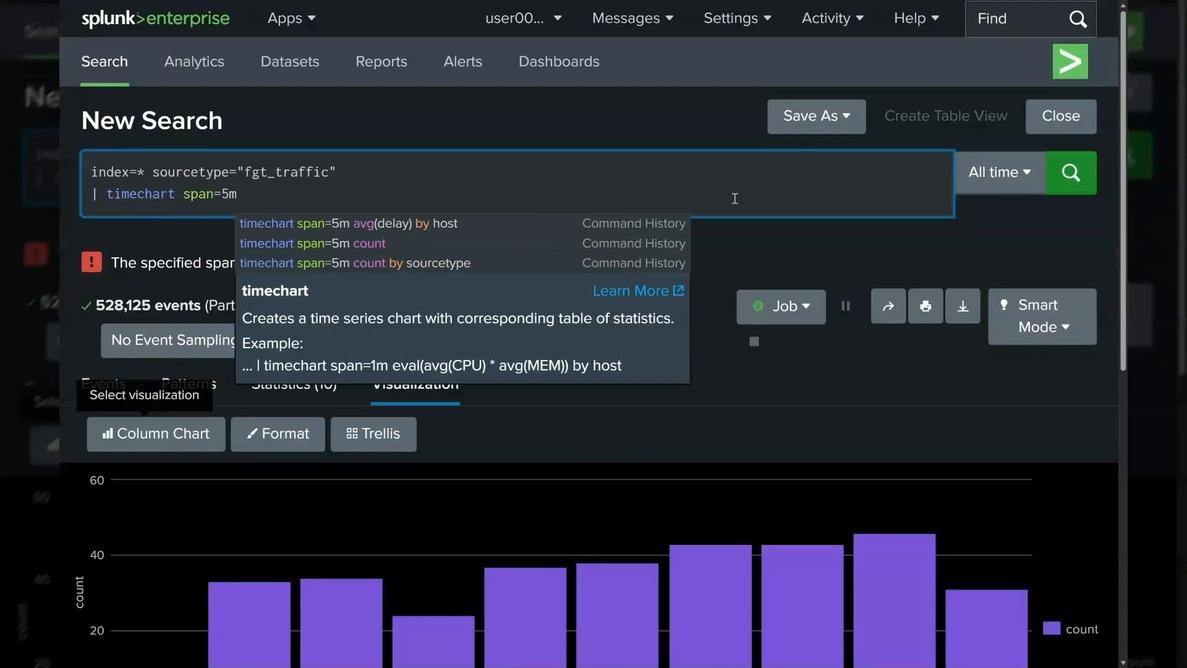
pyautogui.write(' count')
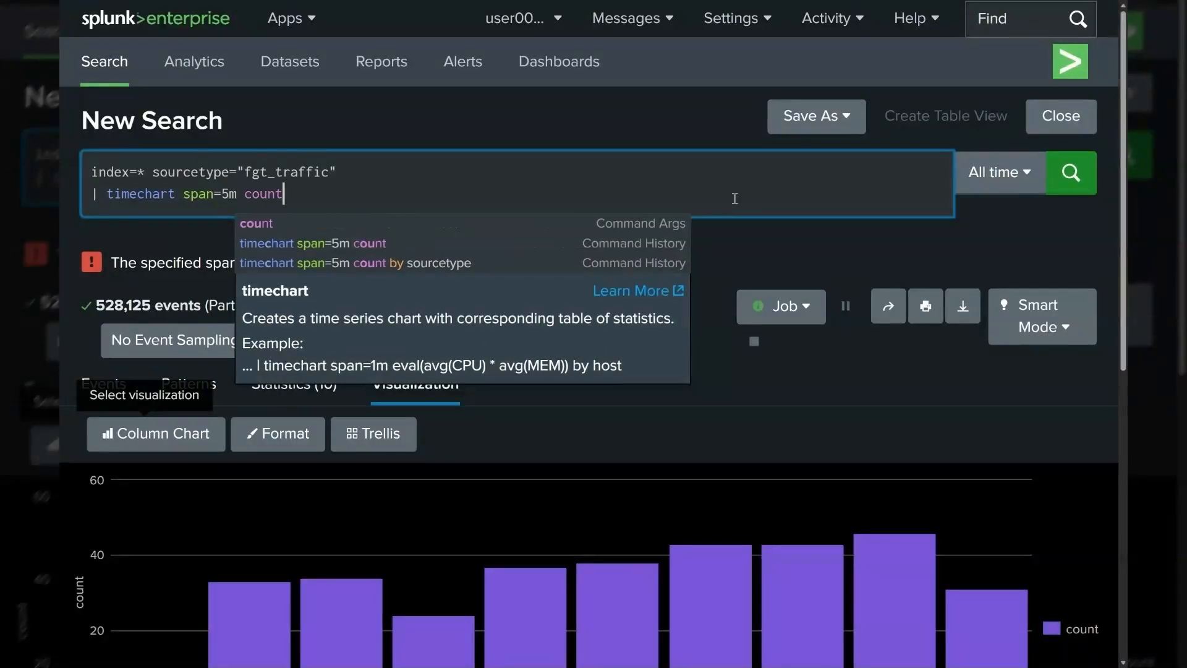
pyautogui.press('Return')
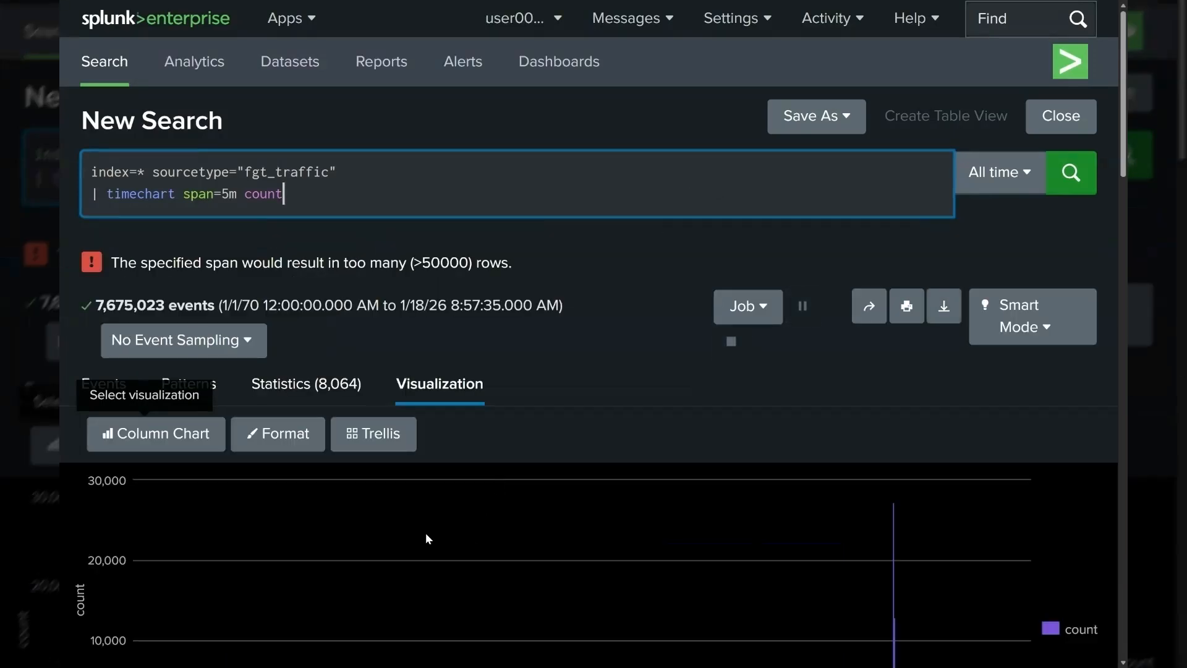
pyautogui.click(156, 433)
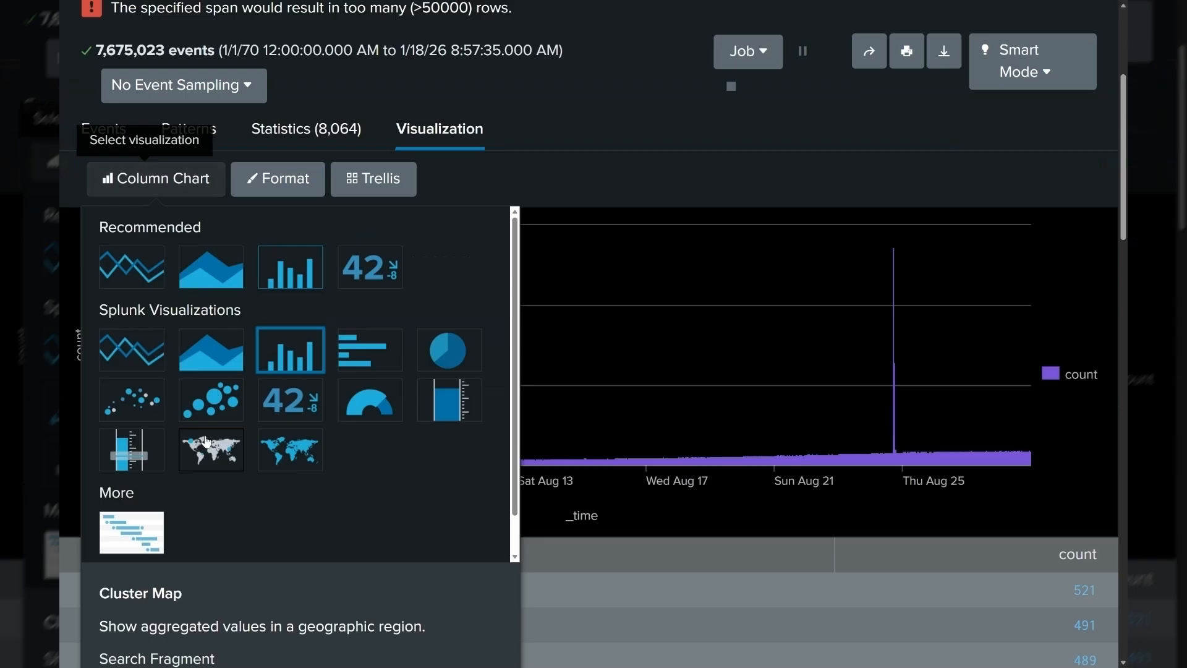
pyautogui.click(211, 267)
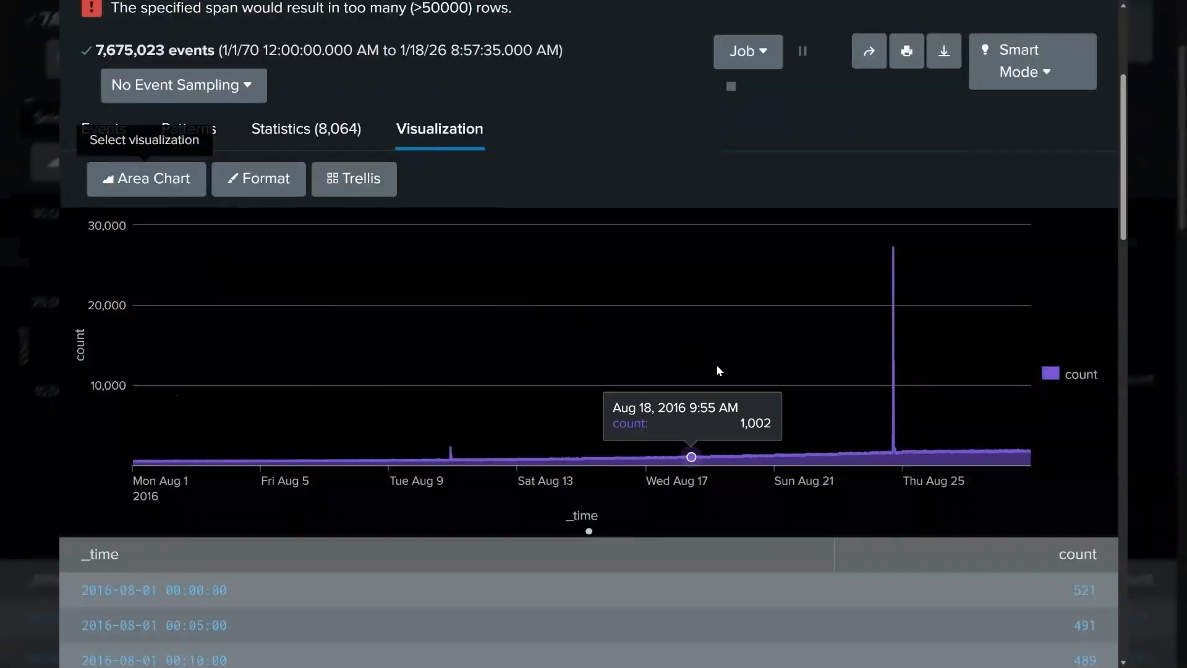
# Step: Start saving the area chart as a panel in an existing dashboard, finding SOC Dashboard with the term SOC and selecting it
pyautogui.scroll(1, 881, 329)
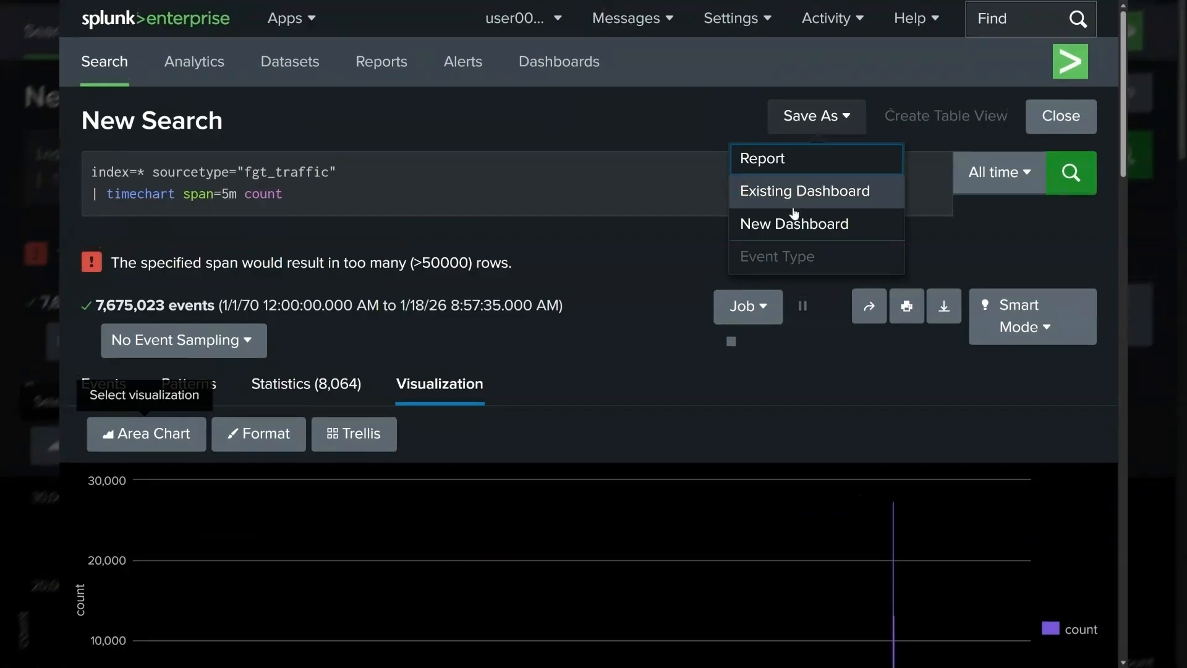
pyautogui.click(798, 192)
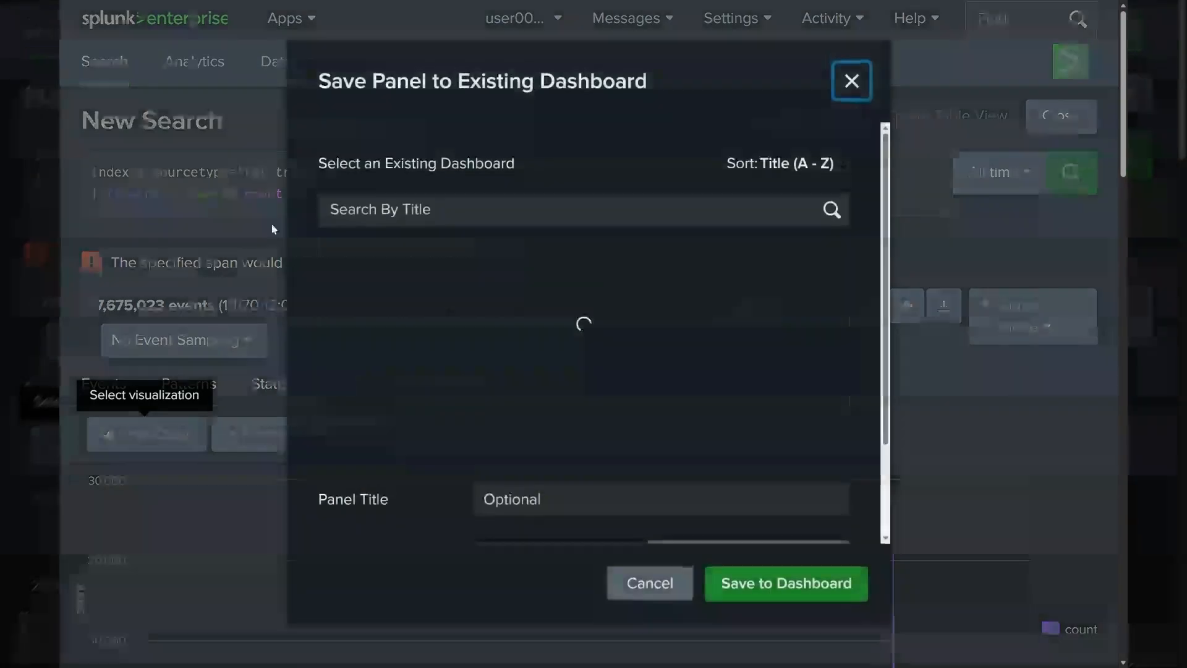
pyautogui.click(426, 211)
pyautogui.write('SOC')
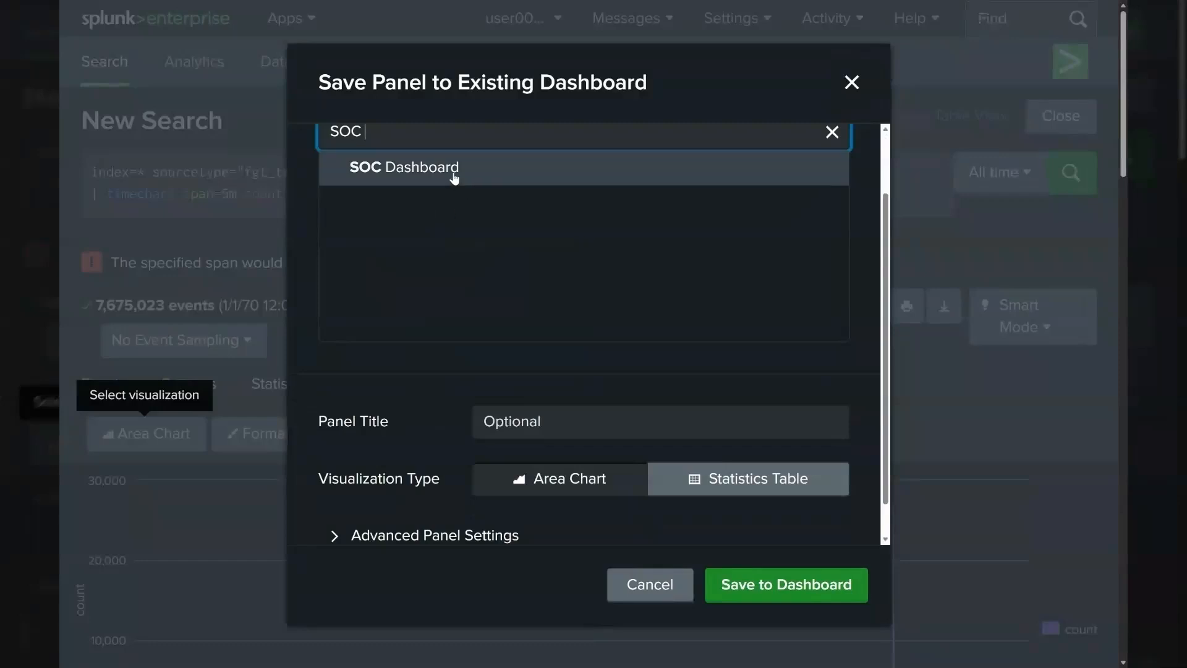
pyautogui.click(454, 170)
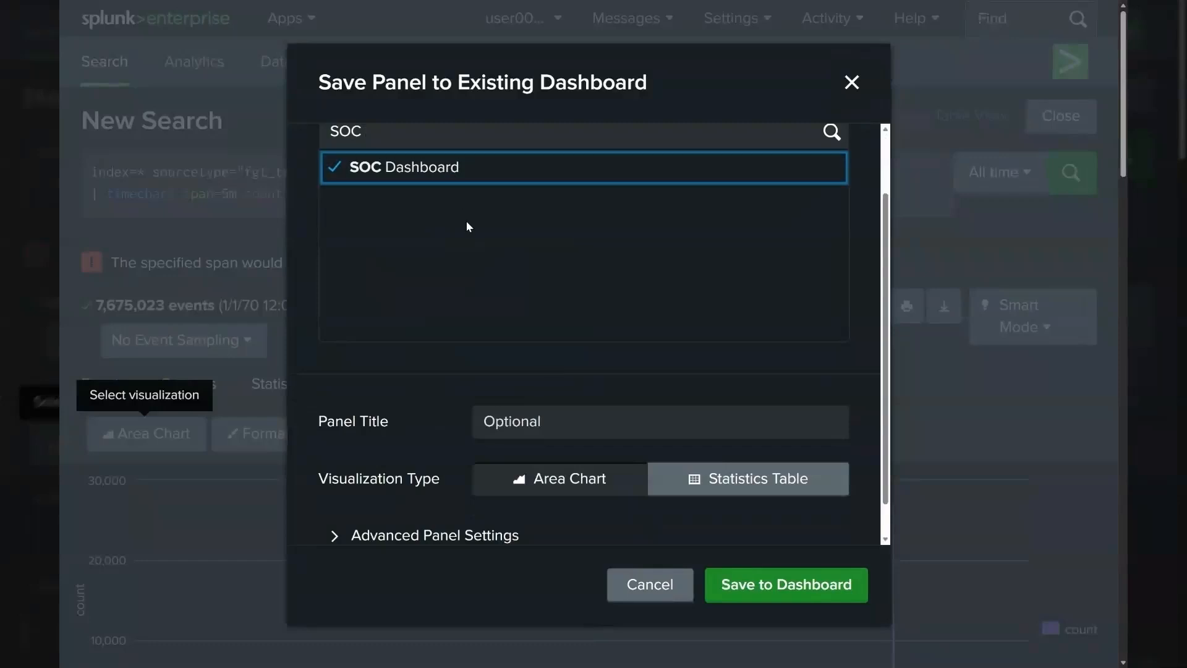
# Step: Title the panel Firewall Traffic Volume, save it to the dashboard, and return to the search
pyautogui.click(533, 424)
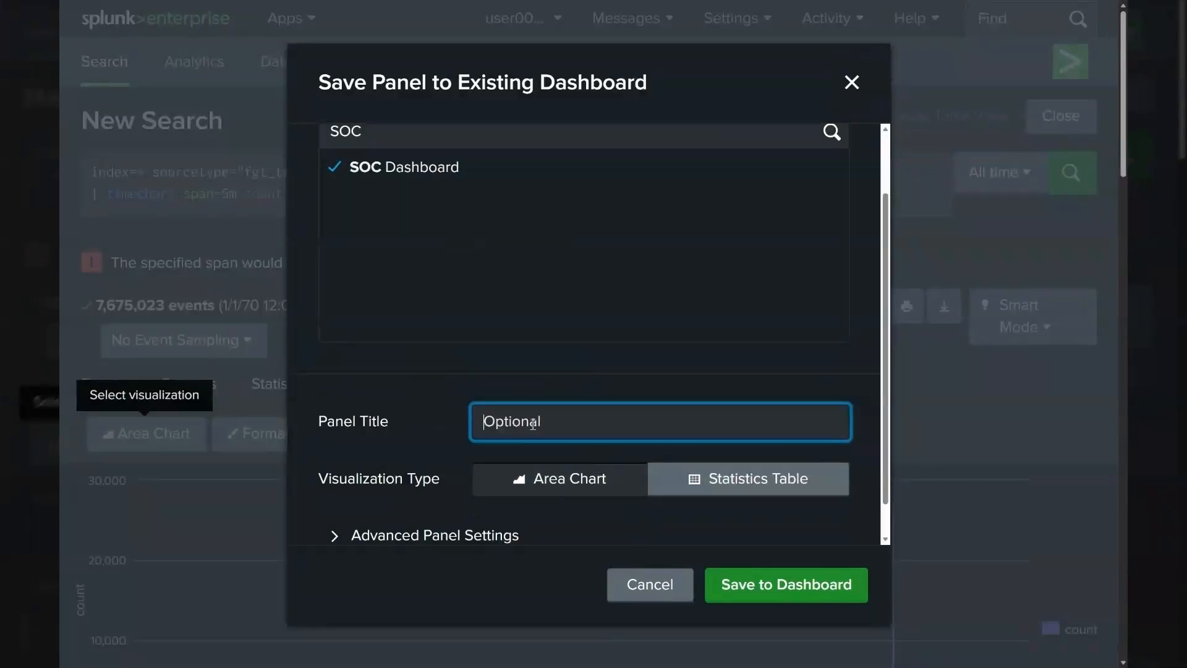
pyautogui.write('Firewall Traffic Volume')
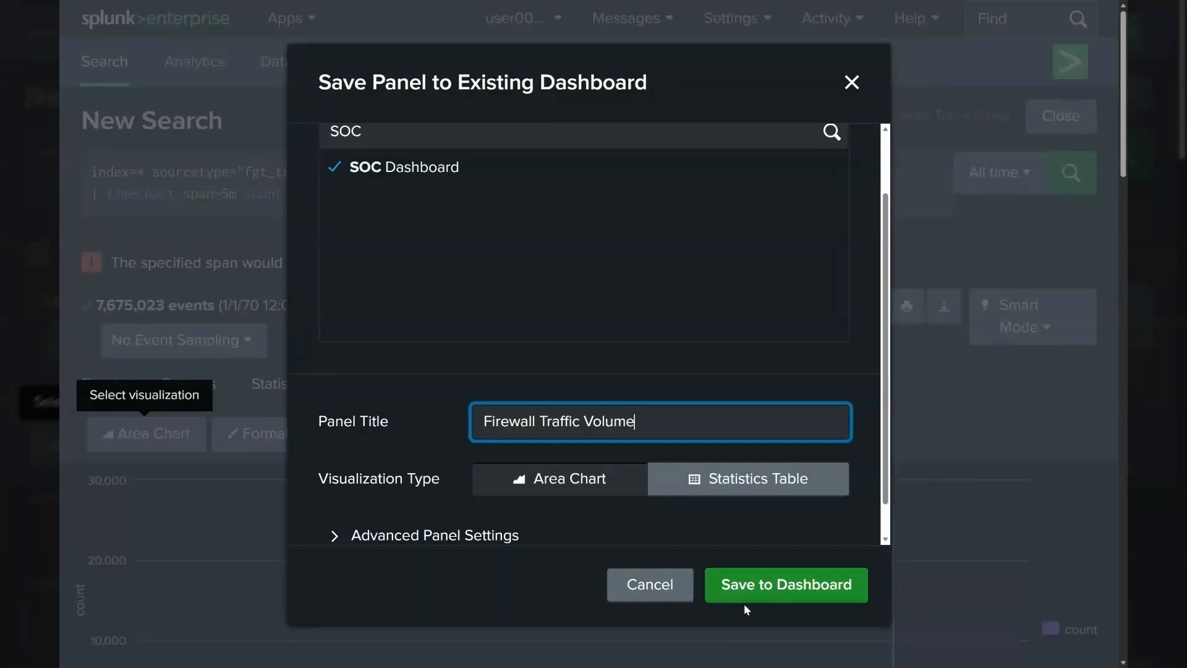
pyautogui.click(745, 592)
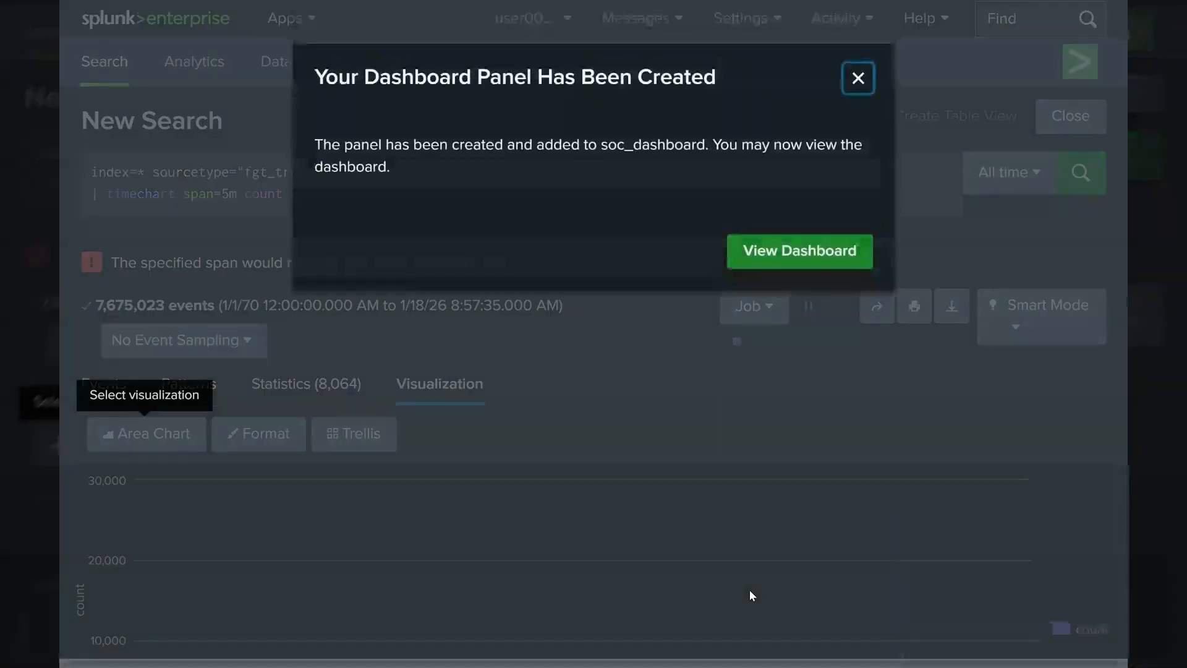
pyautogui.press('Escape')
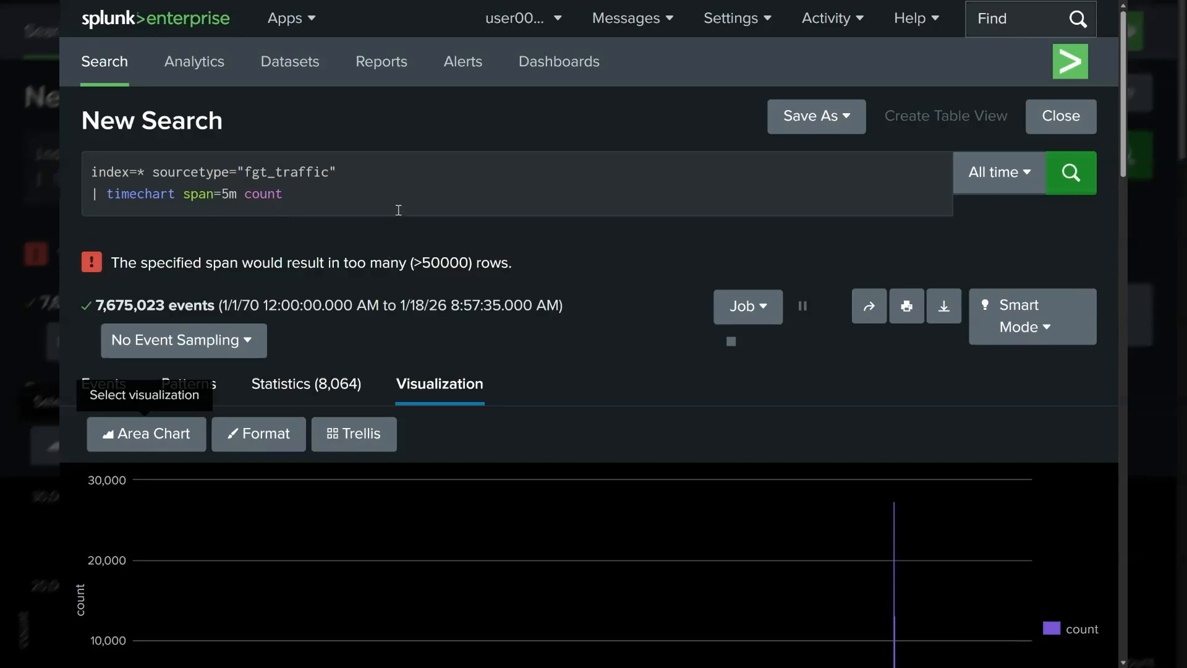
# Step: Add the filter action=blocked after the fgt_traffic sourcetype in the query
pyautogui.click(387, 170)
pyautogui.write('actio')
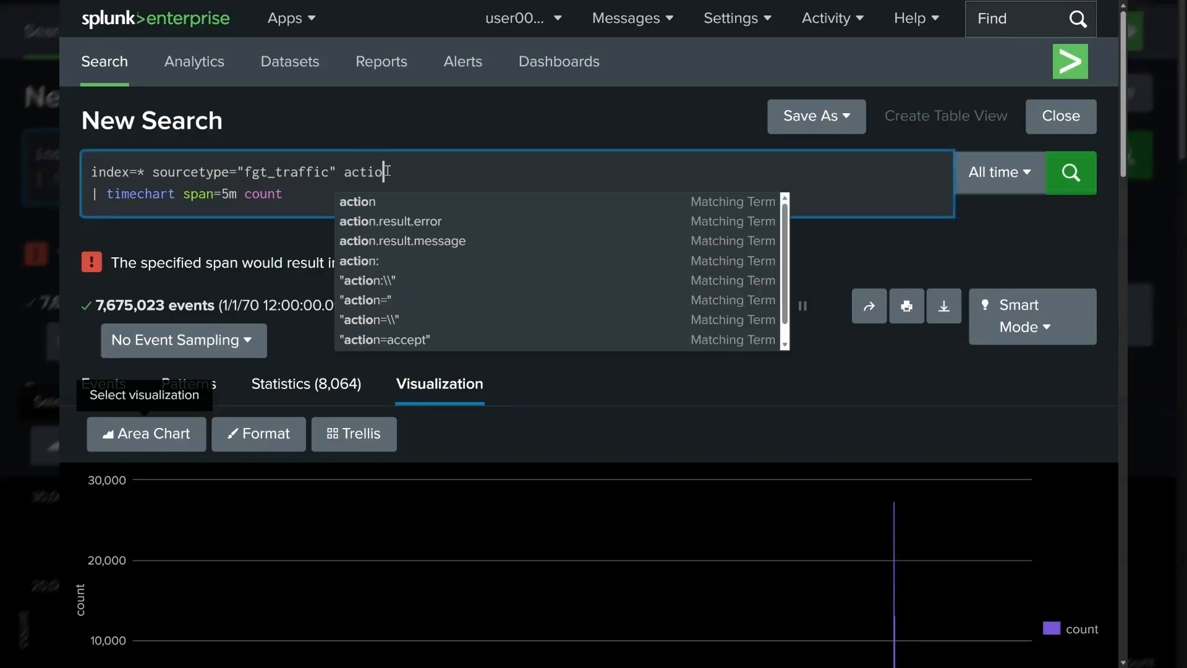
pyautogui.write('n=bloc')
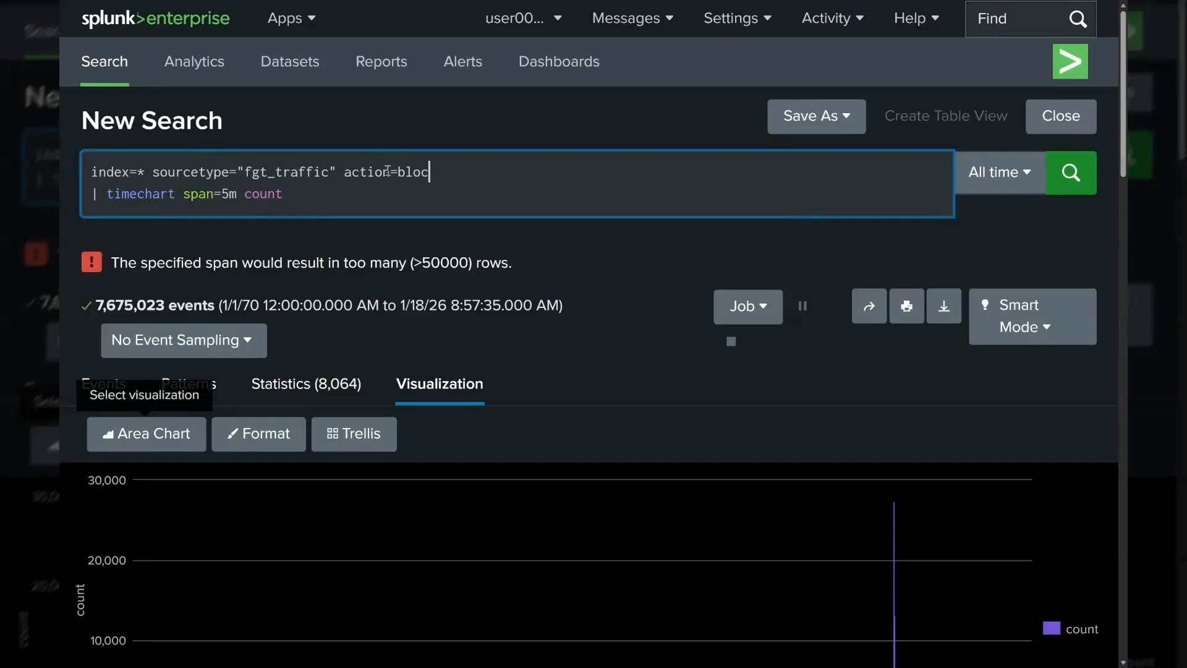
pyautogui.write('ked')
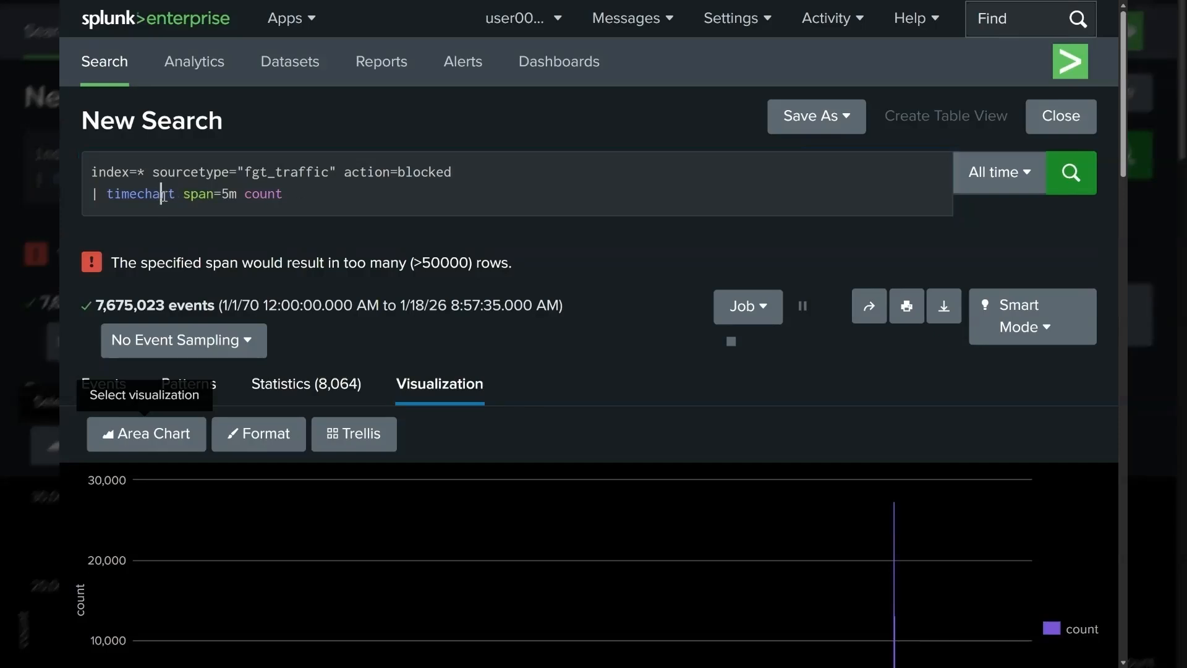
# Step: Replace the timechart command in the query with "stats count by srcip, dstip"
pyautogui.moveTo(159, 193); pyautogui.dragTo(363, 197)
pyautogui.press('BackSpace')
pyautogui.press('BackSpace')
pyautogui.press('BackSpace')
pyautogui.press('BackSpace')
pyautogui.press('BackSpace')
pyautogui.press('BackSpace')
pyautogui.press('BackSpace')
pyautogui.press('BackSpace')
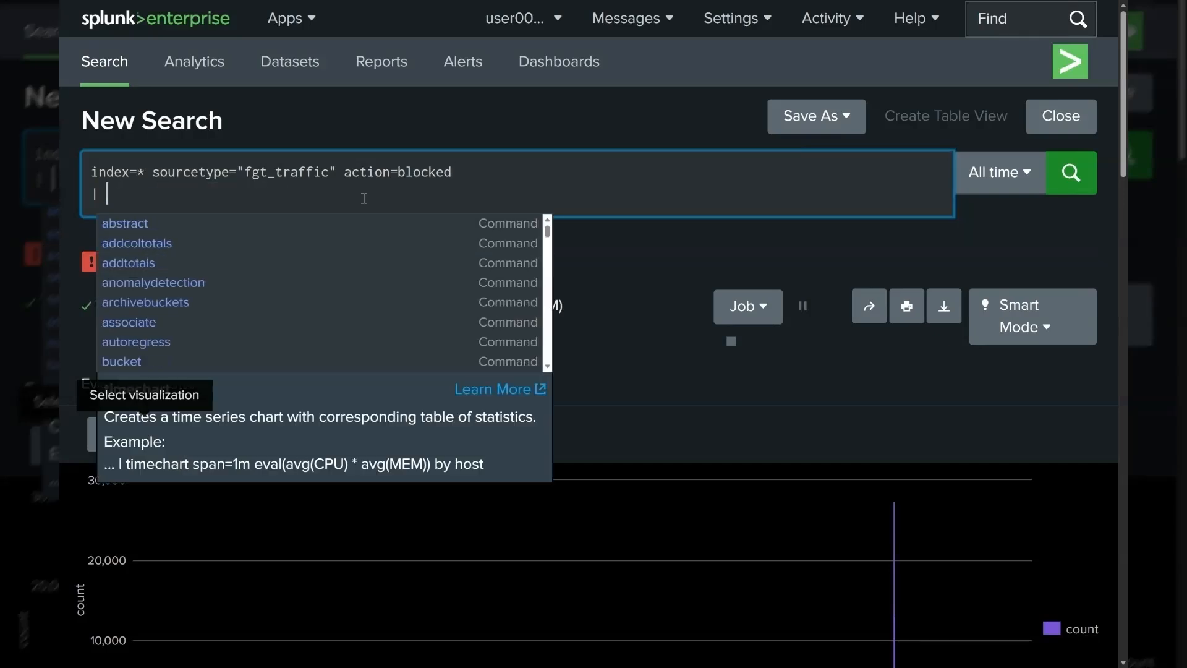
pyautogui.write('stats count')
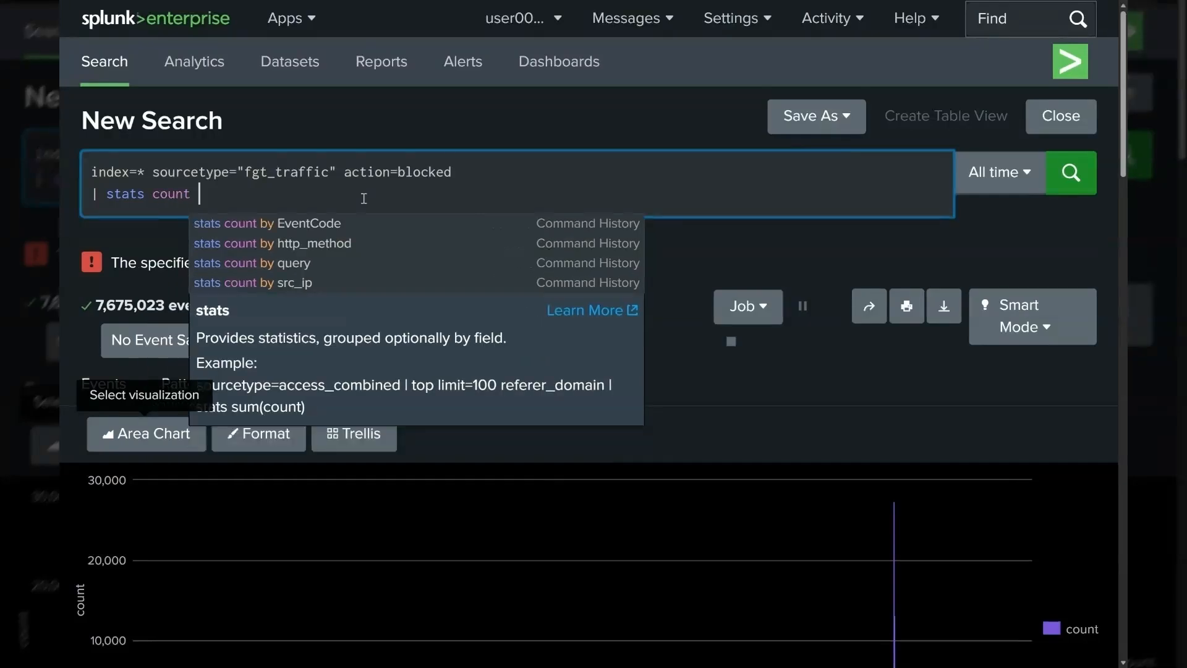
pyautogui.write(' by ')
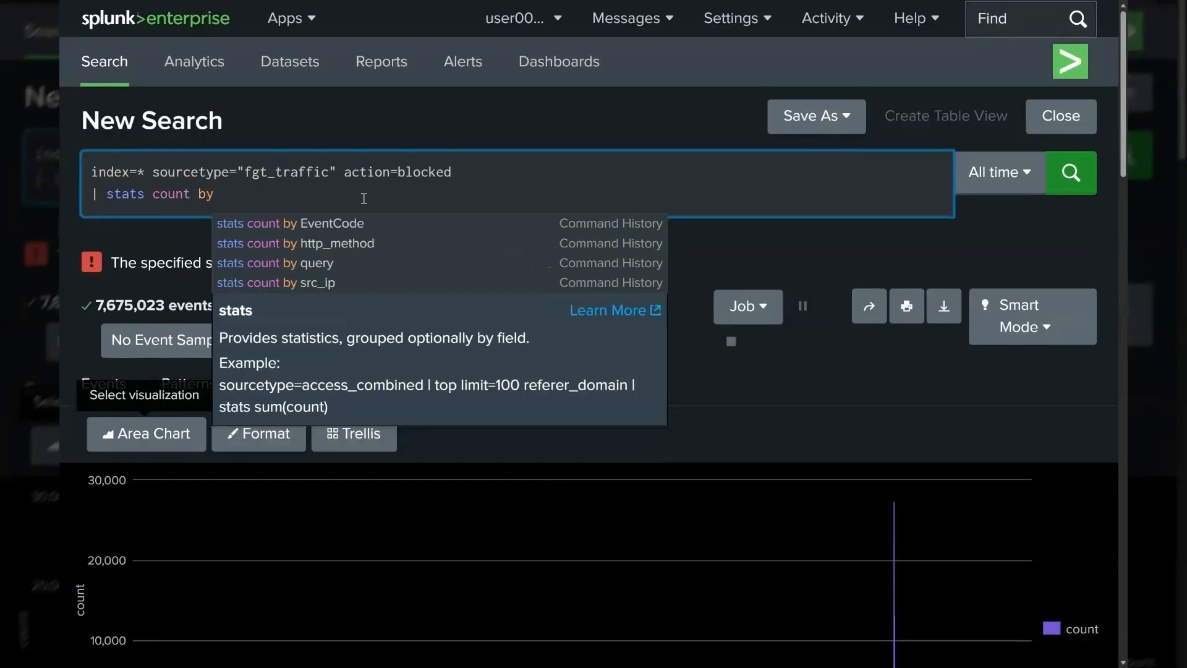
pyautogui.write('srcip,')
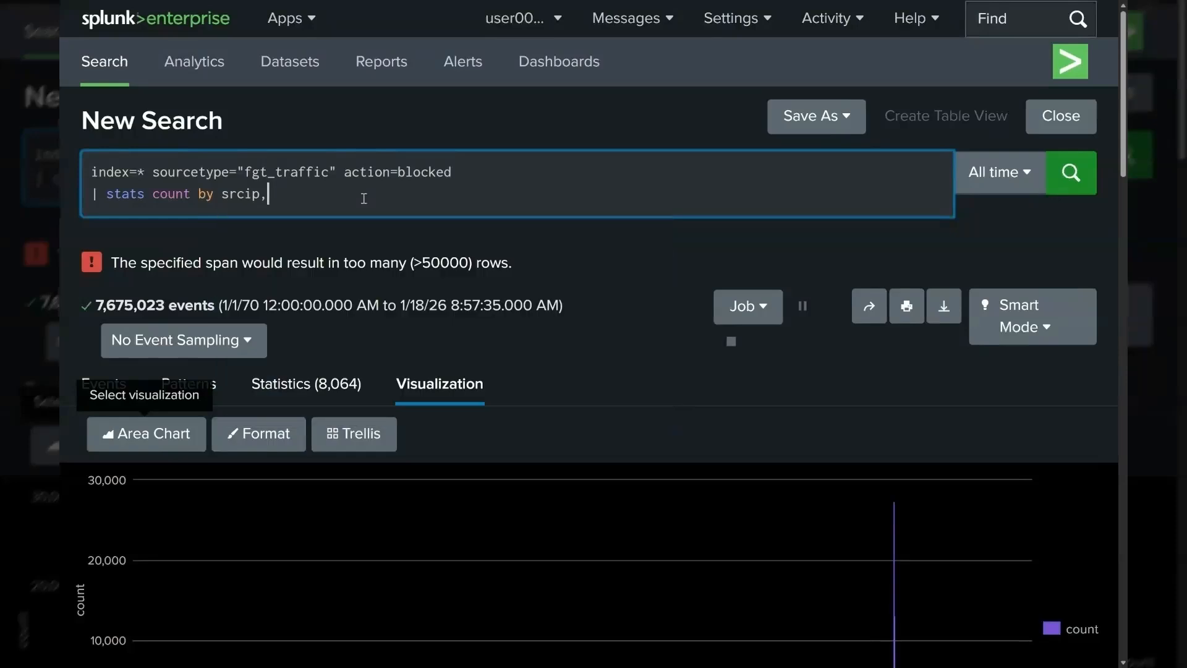
pyautogui.write(' ds')
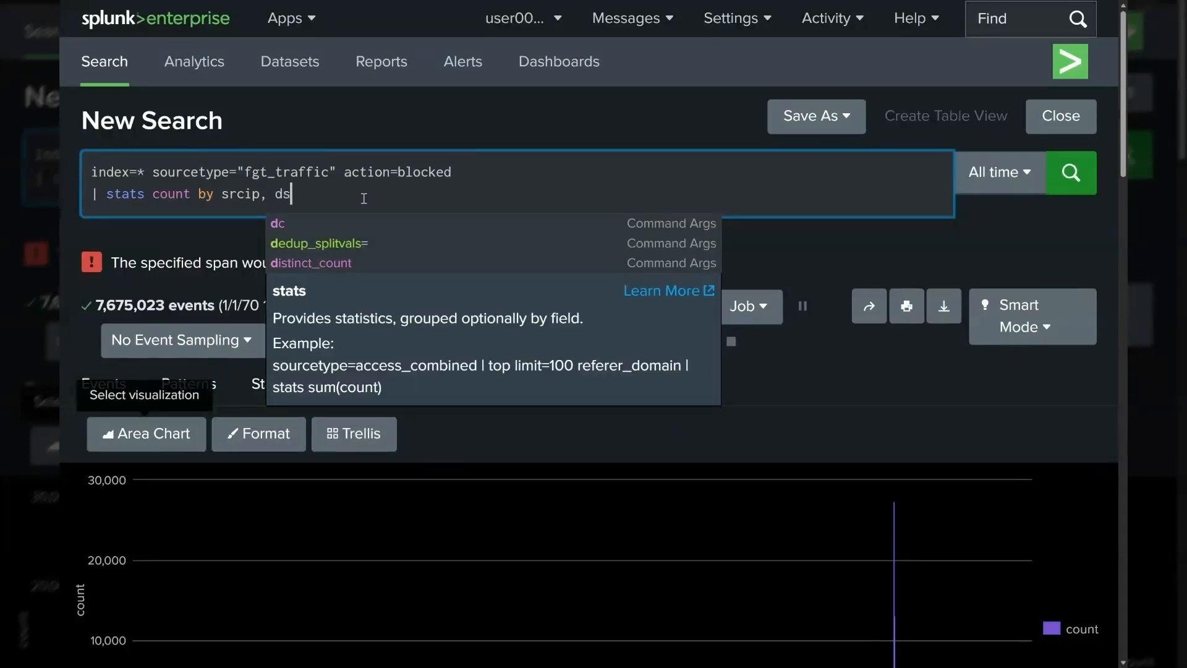
pyautogui.write('tip')
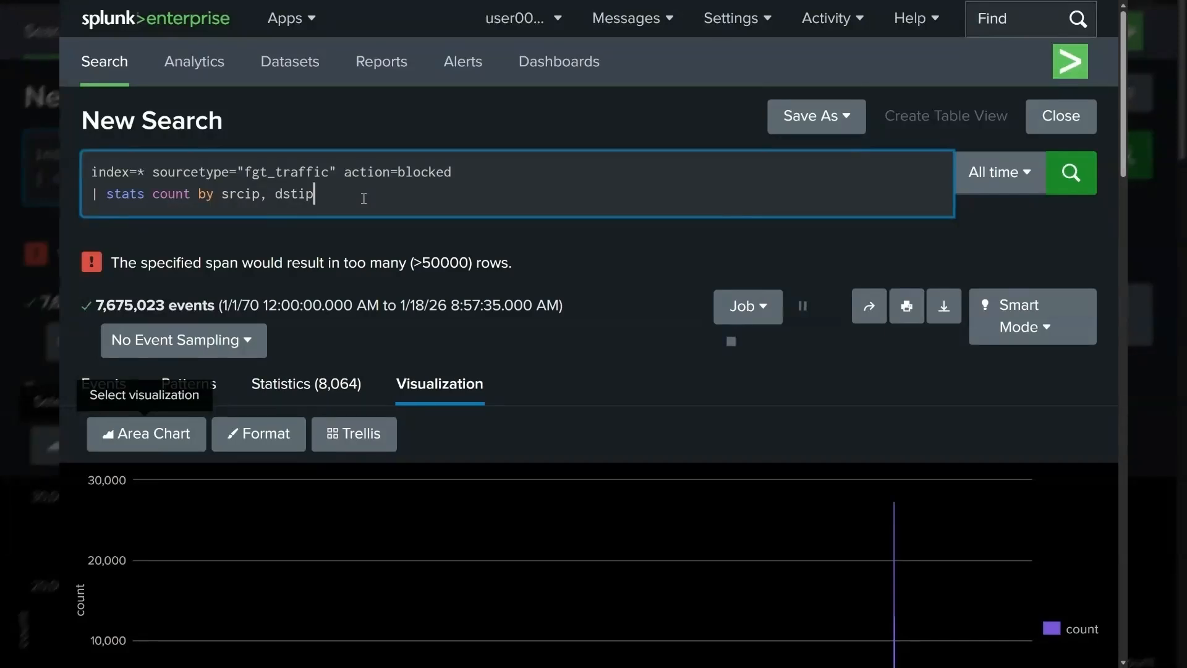
# Step: Add "| sort - count" as a new line of the query and run the search
pyautogui.hotkey('shift', 'Return')
pyautogui.write('| ')
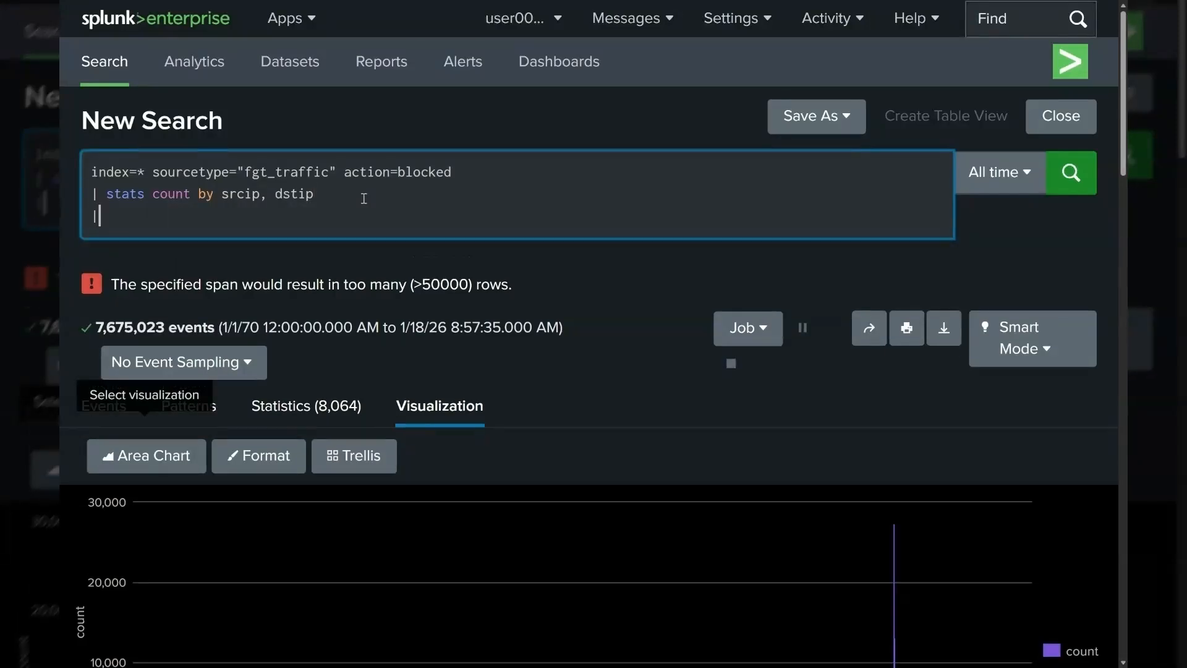
pyautogui.write('sort')
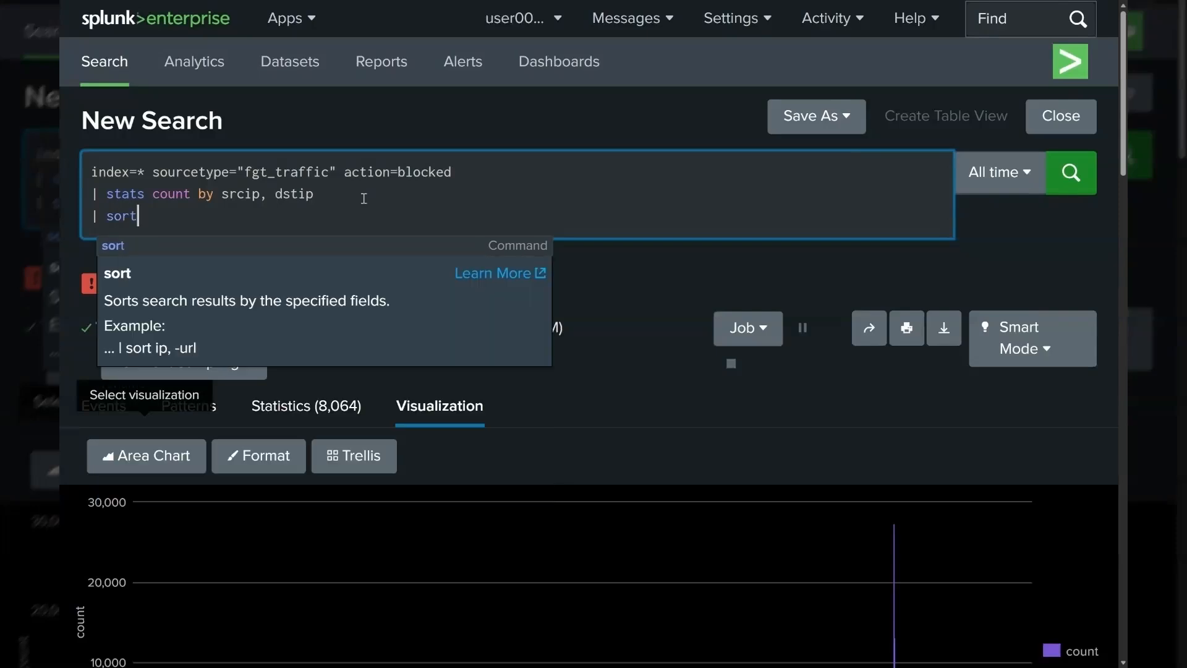
pyautogui.write(' - count')
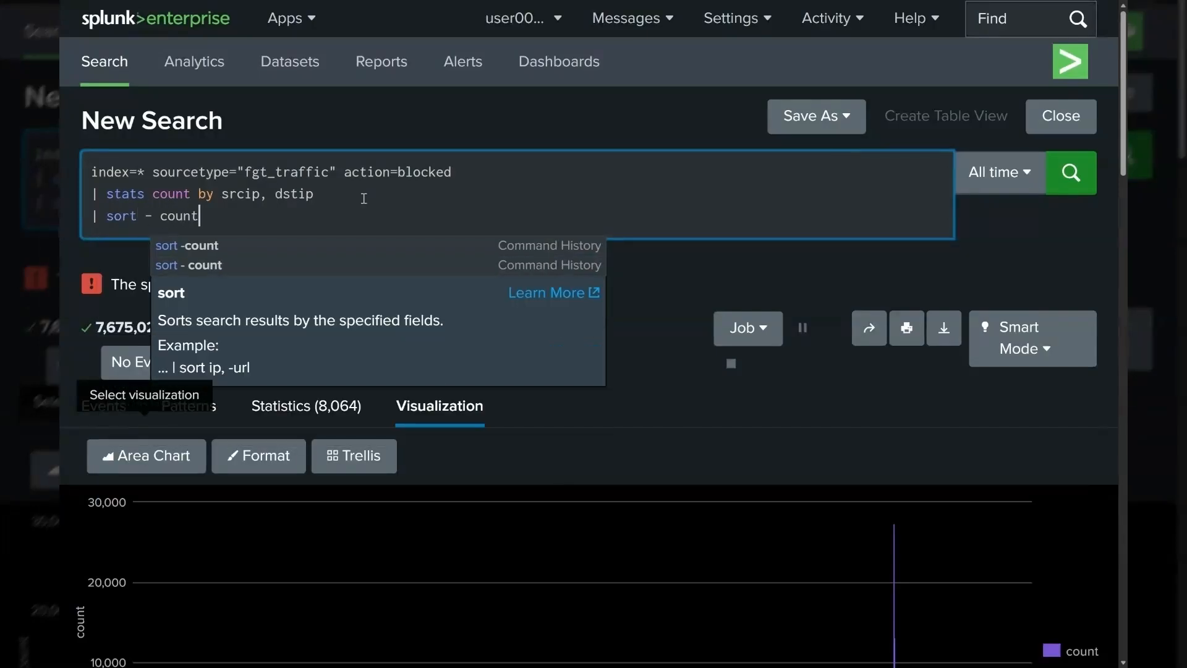
pyautogui.press('Return')
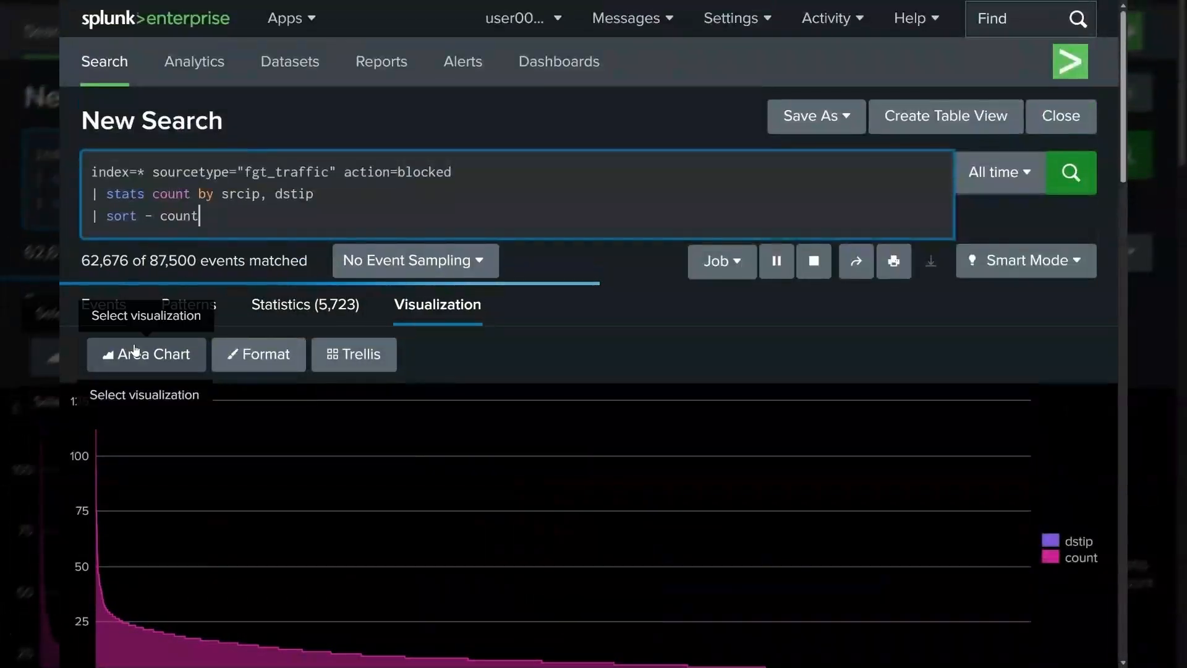
# Step: Show the blocked traffic results as a bar chart and look through the table of source and destination IP counts
pyautogui.click(130, 354)
pyautogui.click(302, 303)
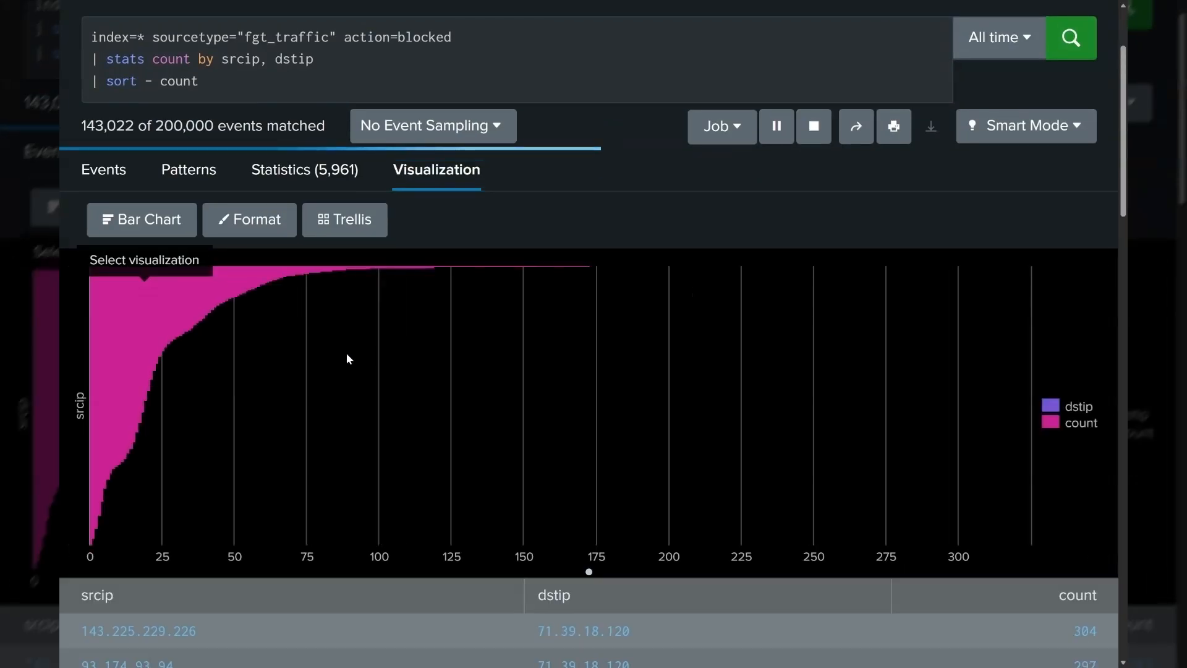
pyautogui.scroll(2, 350, 359)
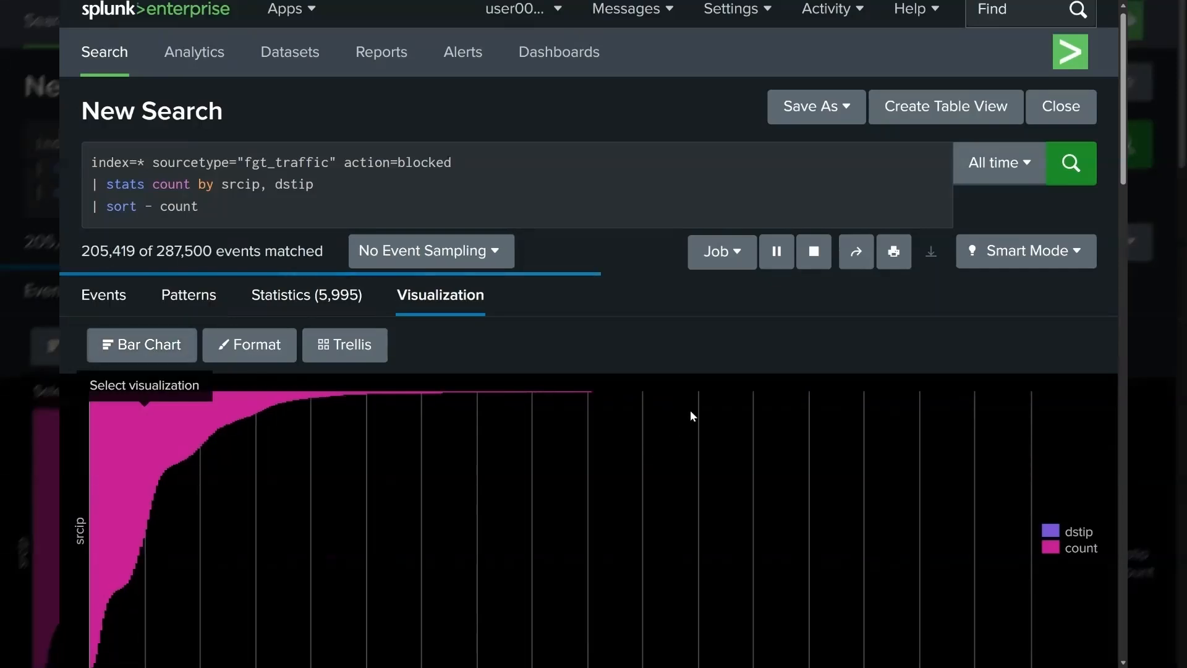
pyautogui.scroll(-2, 659, 396)
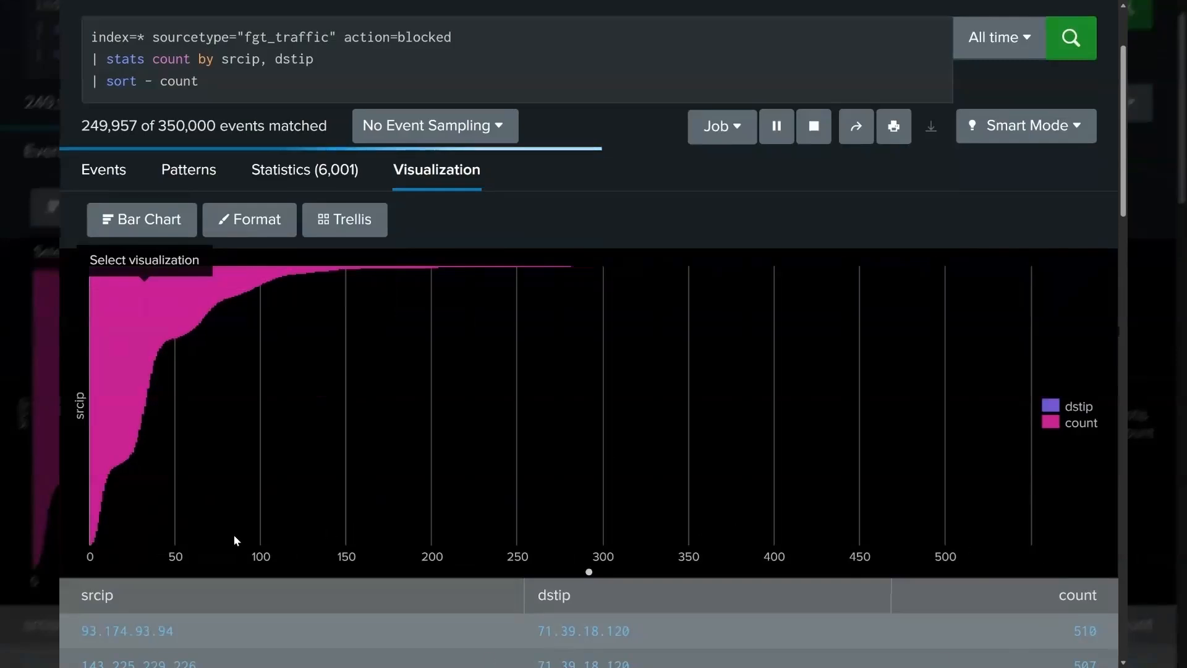
pyautogui.scroll(1, 905, 542)
pyautogui.scroll(-2, 906, 542)
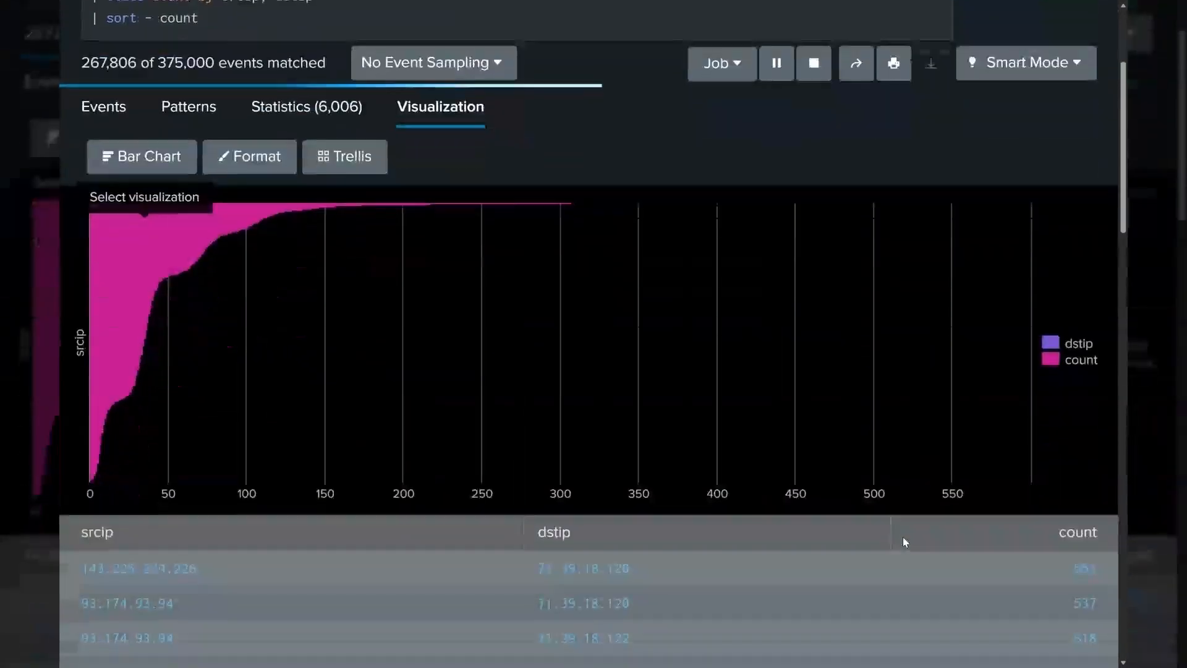
pyautogui.scroll(-12, 902, 536)
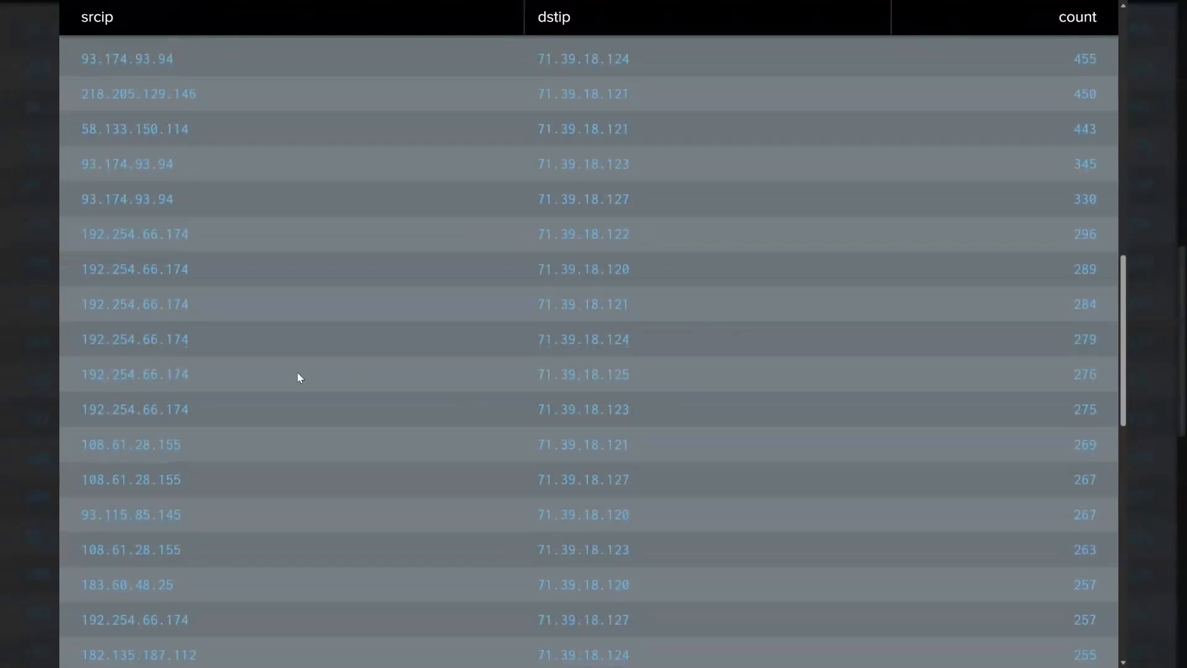
# Step: Save the blocked traffic search to the existing SOC Dashboard as a panel titled "Blocked Firewall Traffic"
pyautogui.scroll(-9, 569, 410)
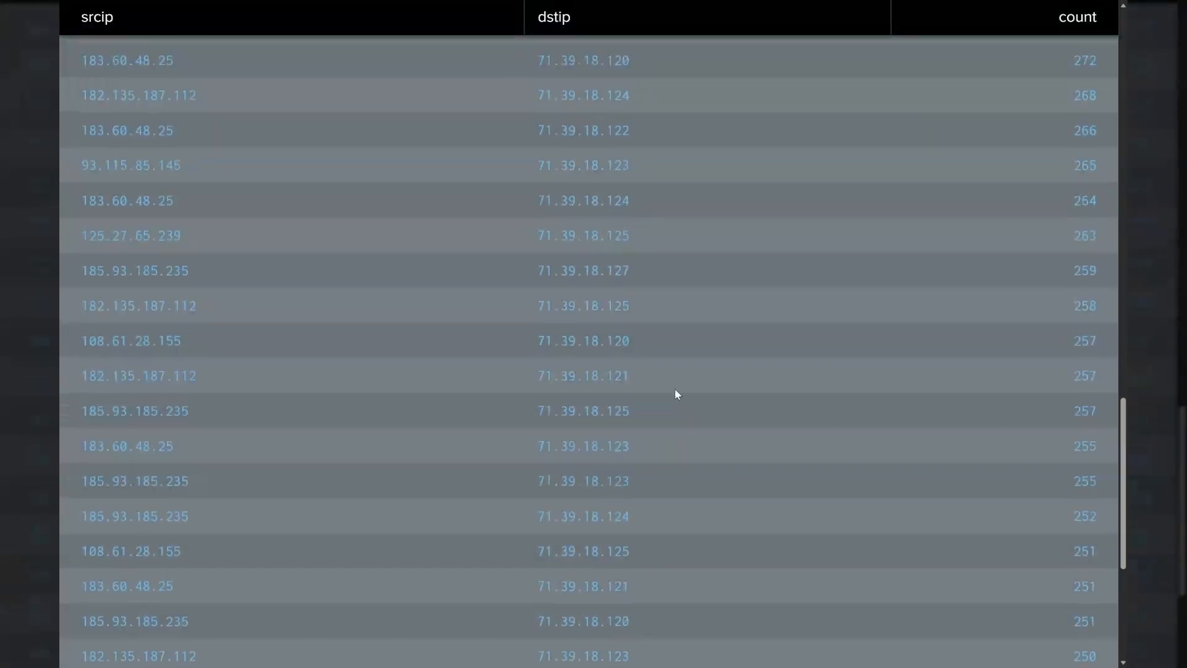
pyautogui.scroll(20, 676, 394)
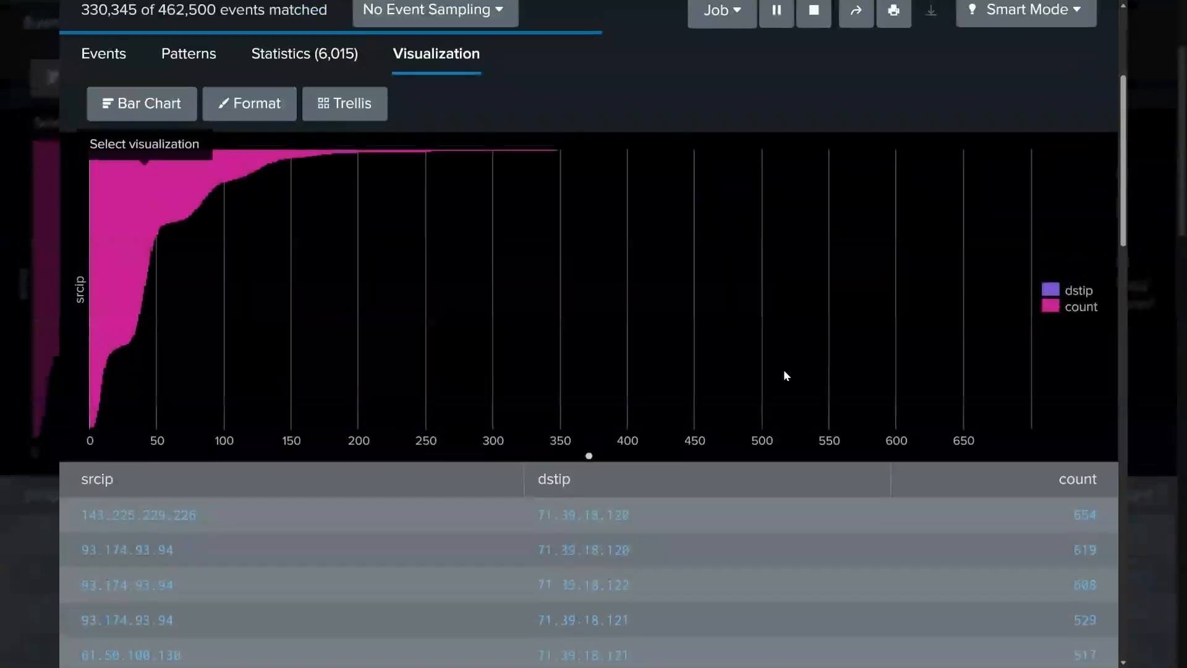
pyautogui.scroll(5, 784, 375)
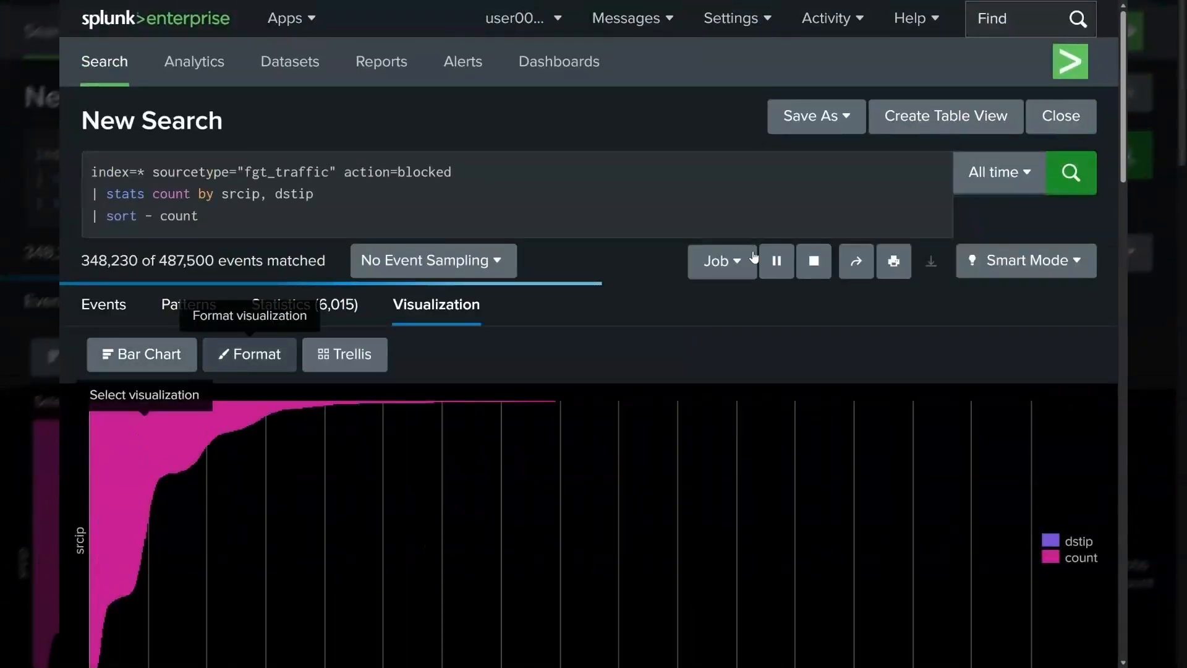
pyautogui.click(830, 124)
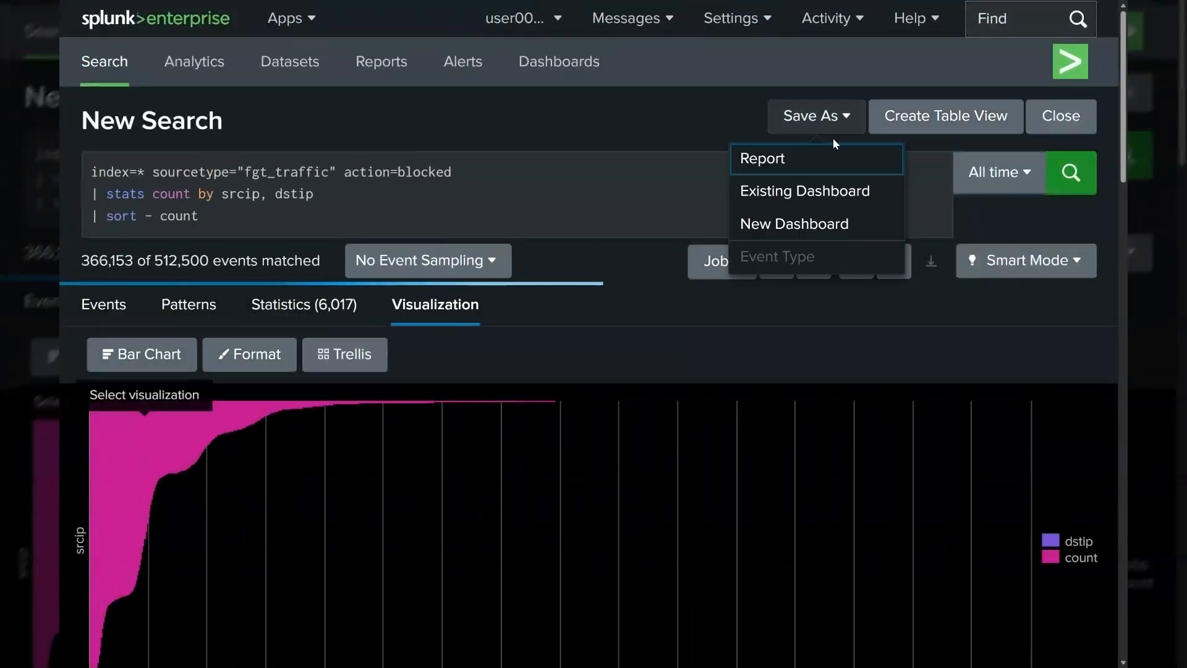
pyautogui.click(798, 191)
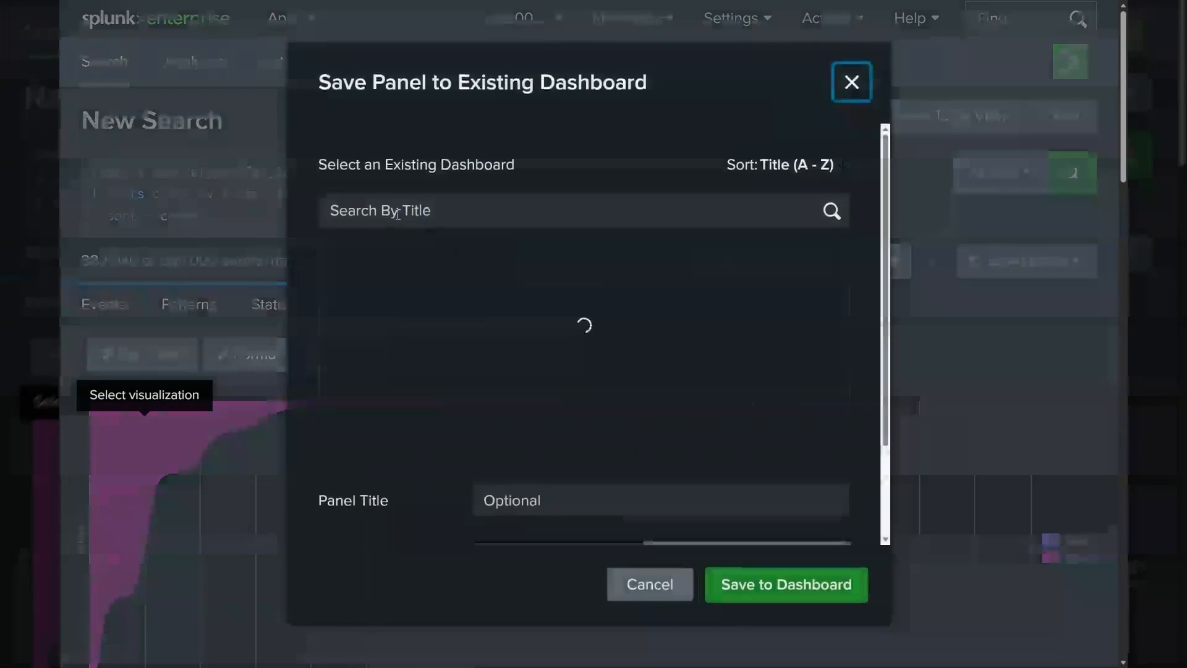
pyautogui.click(398, 214)
pyautogui.write('soc')
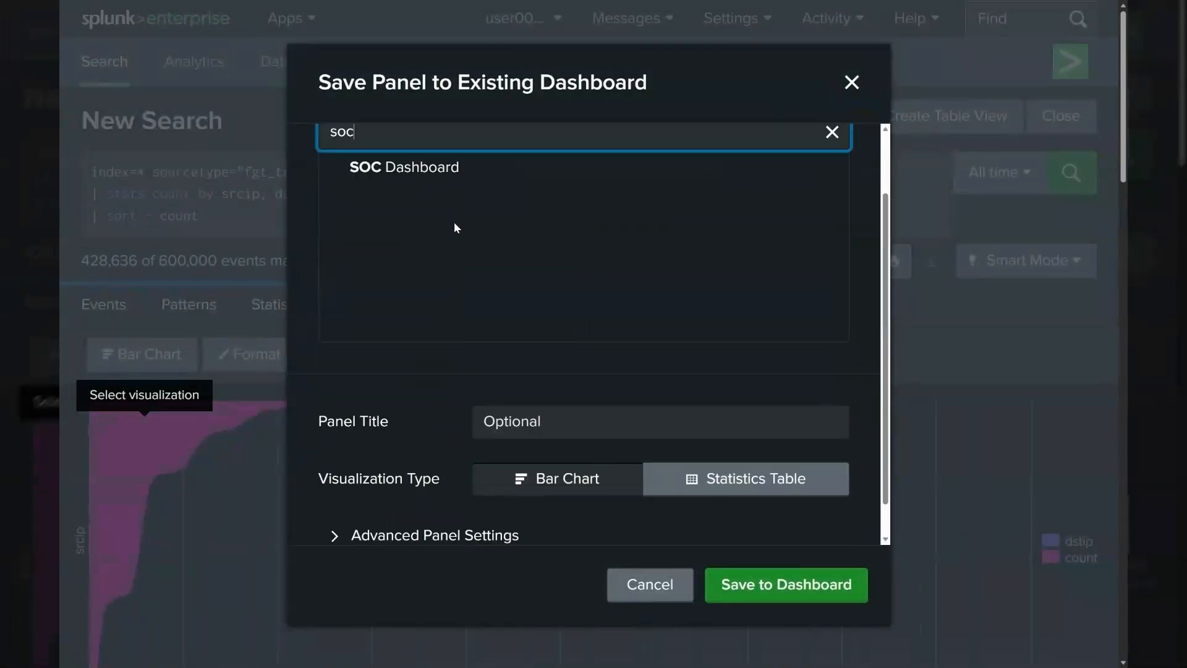
pyautogui.click(432, 168)
pyautogui.click(505, 418)
pyautogui.write('Blocked Firewall Traffic')
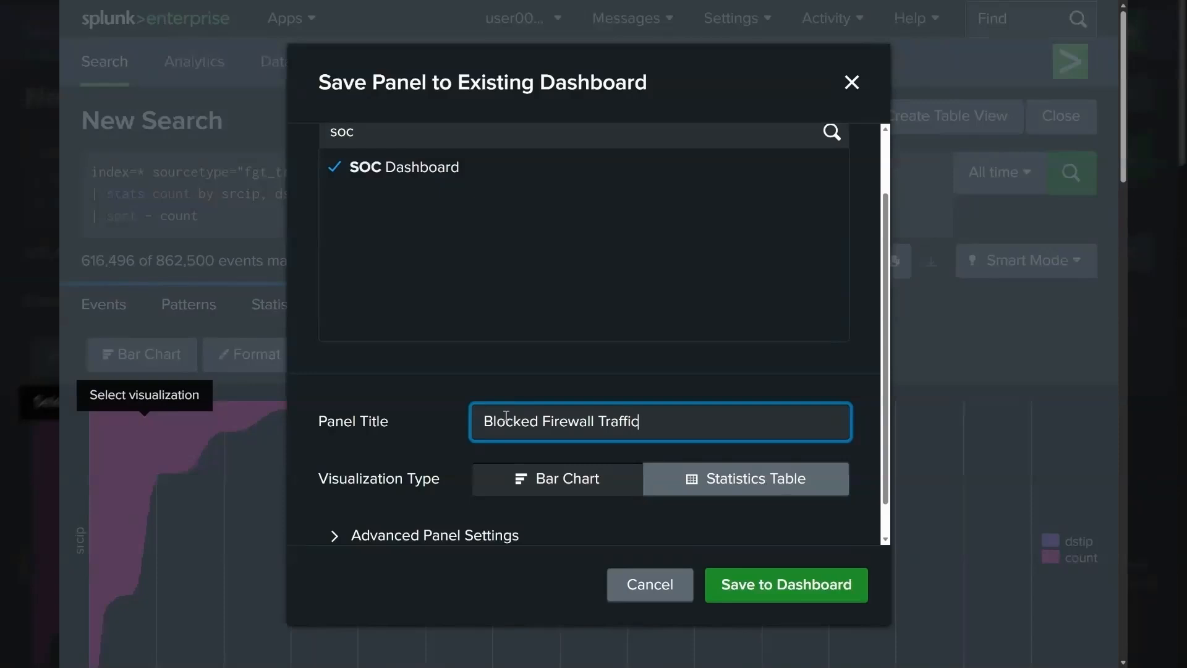
pyautogui.click(829, 588)
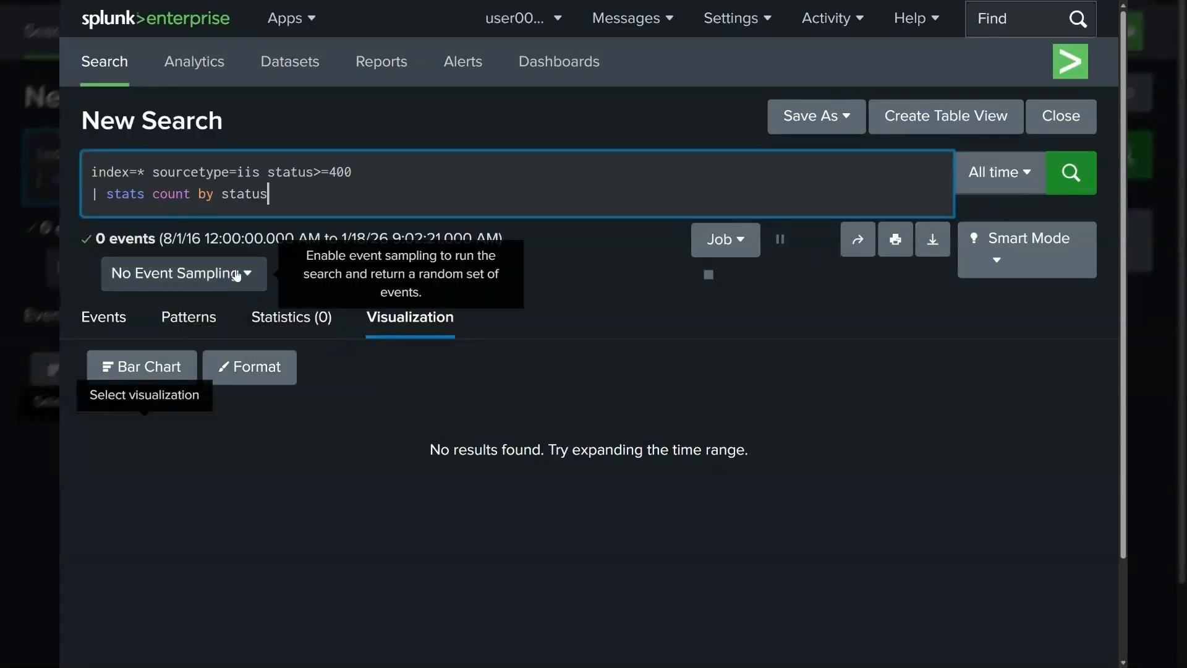
# Step: Reduce the IIS query to "index=* sourcetype=stream:dns", removing its stats line and the status filter
pyautogui.moveTo(260, 194); pyautogui.dragTo(76, 198)
pyautogui.press('BackSpace')
pyautogui.press('BackSpace')
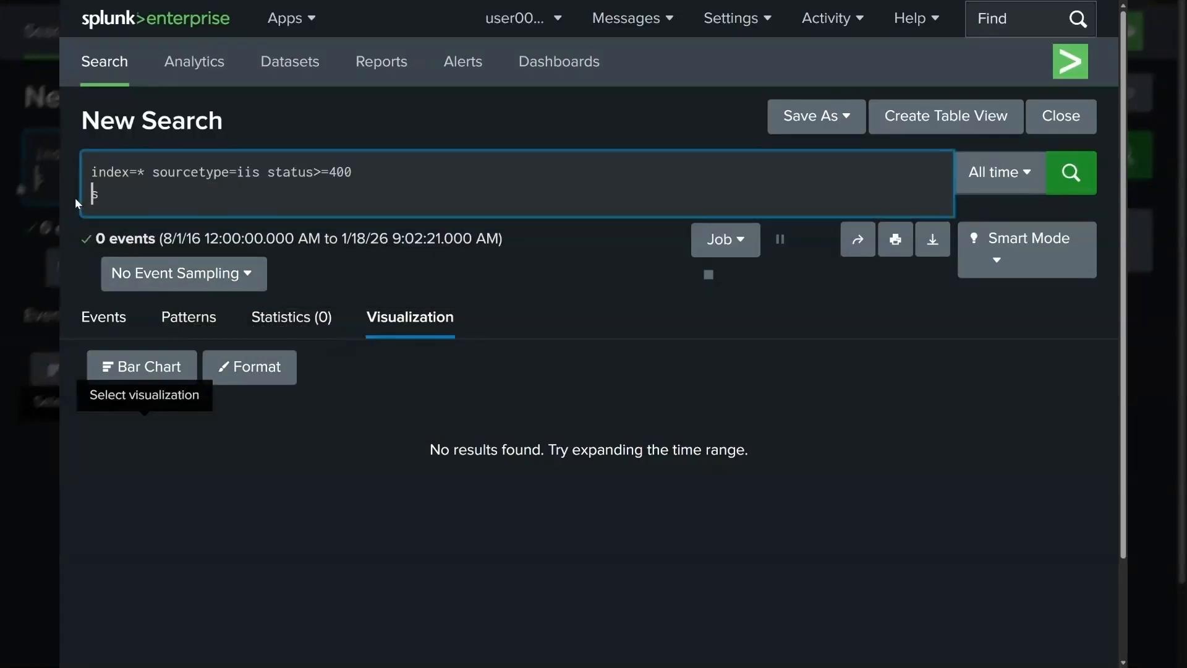
pyautogui.doubleClick(249, 172)
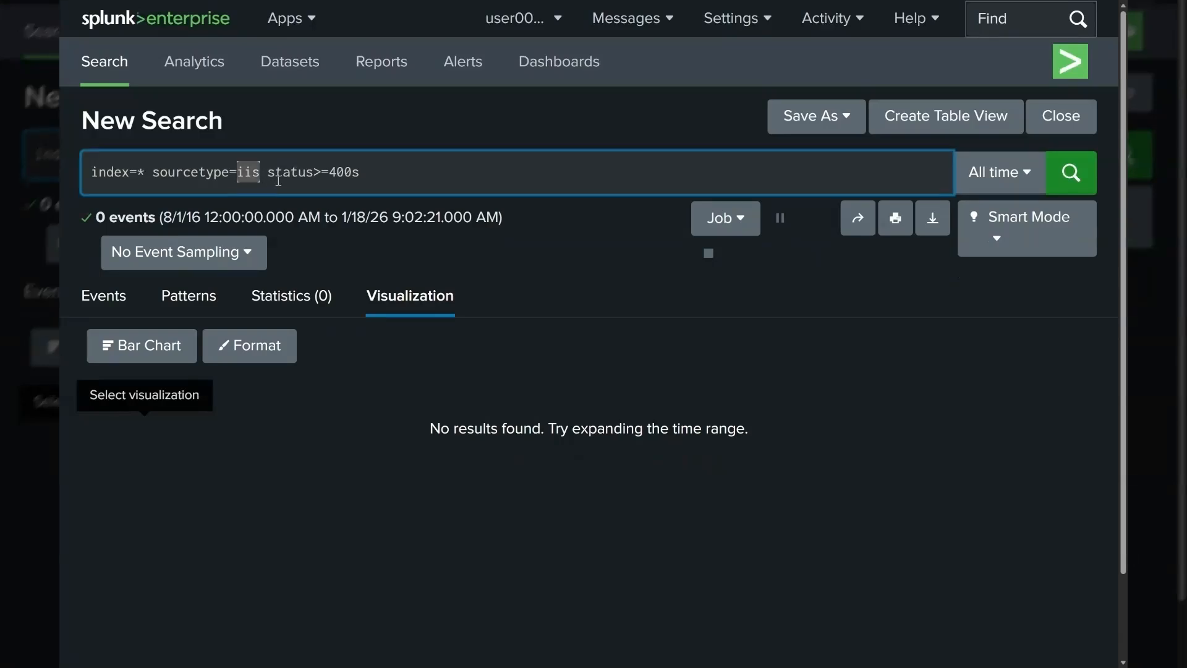
pyautogui.write('stre')
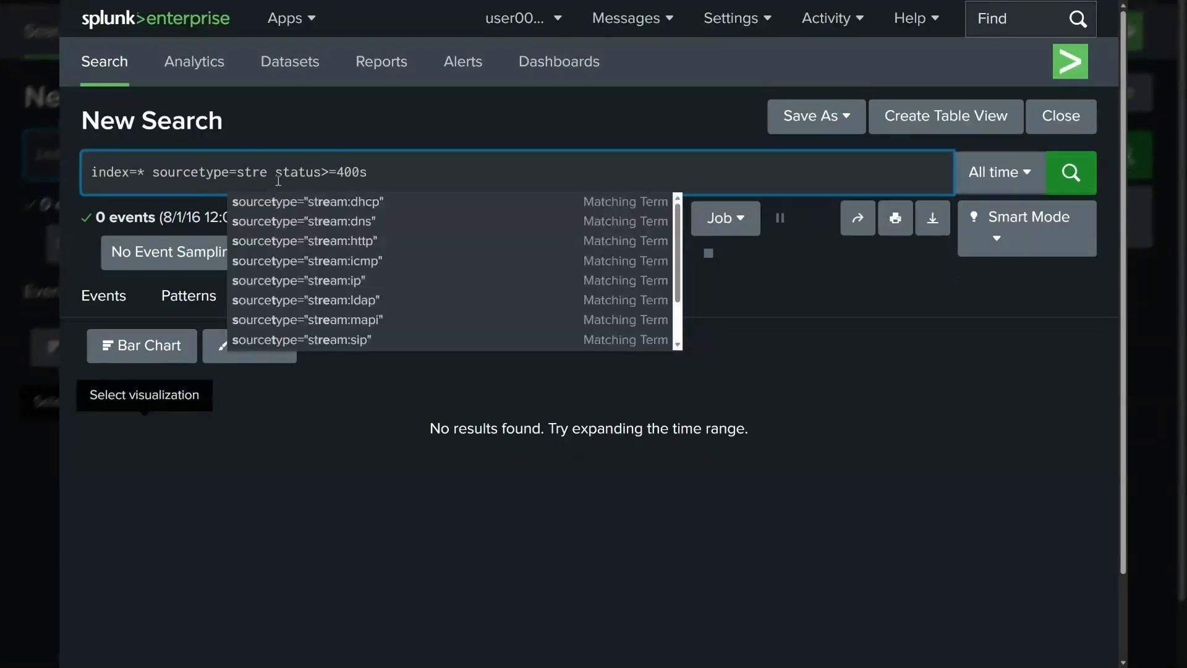
pyautogui.write('am')
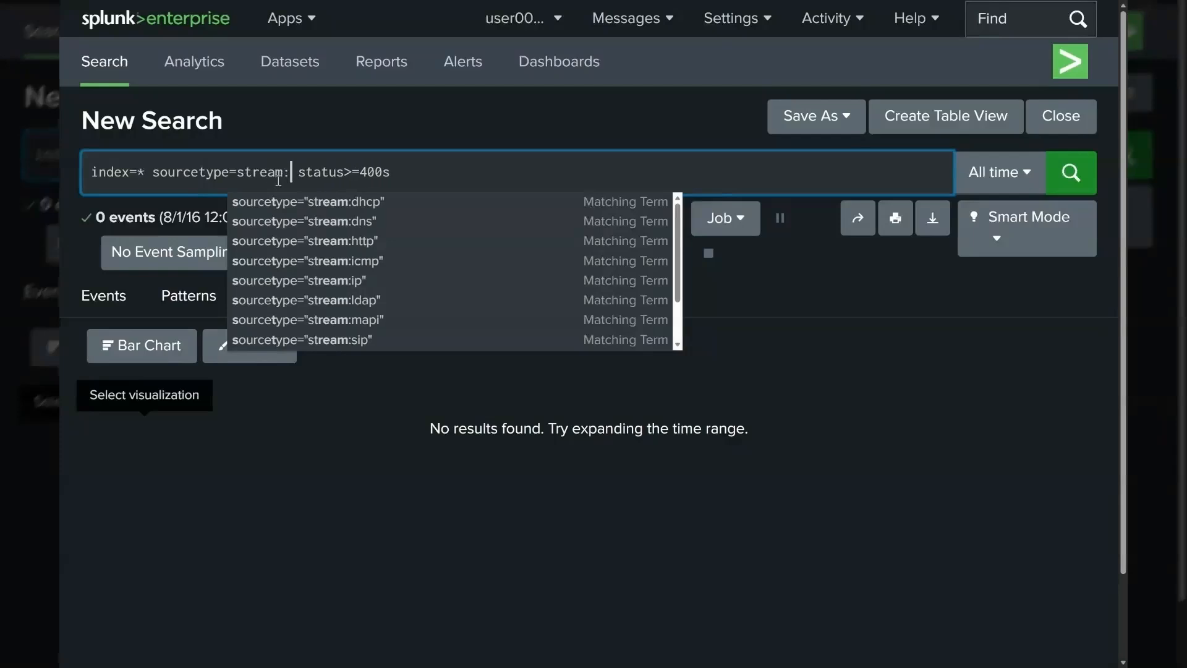
pyautogui.write(':dns')
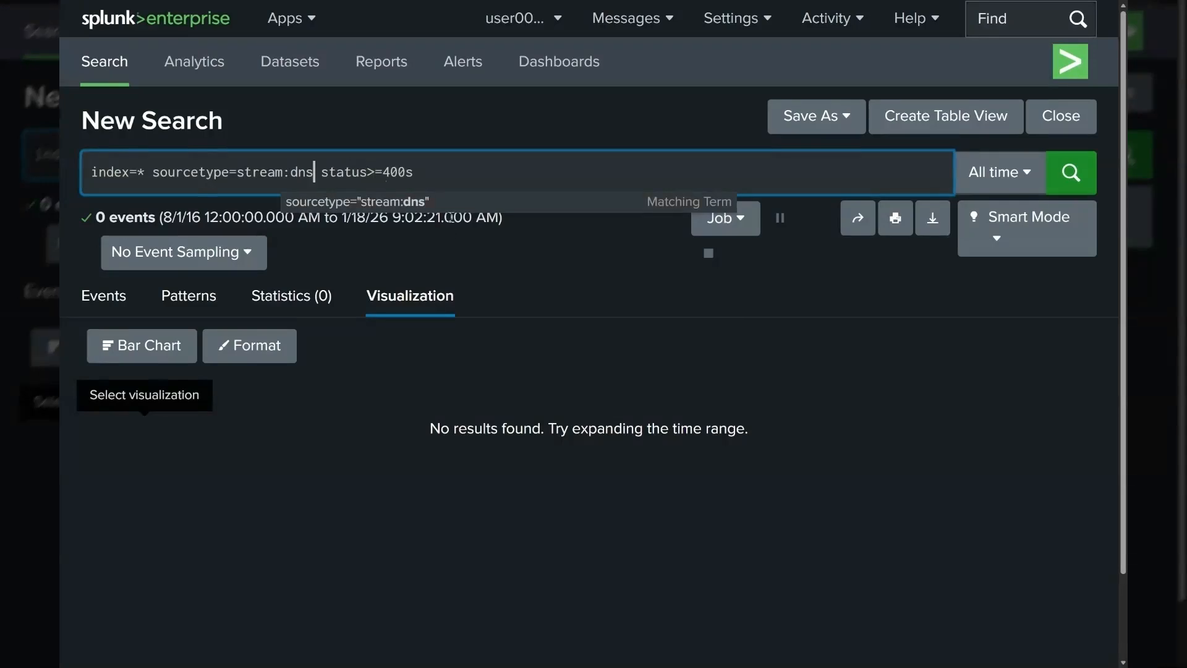
pyautogui.moveTo(320, 172); pyautogui.dragTo(481, 173)
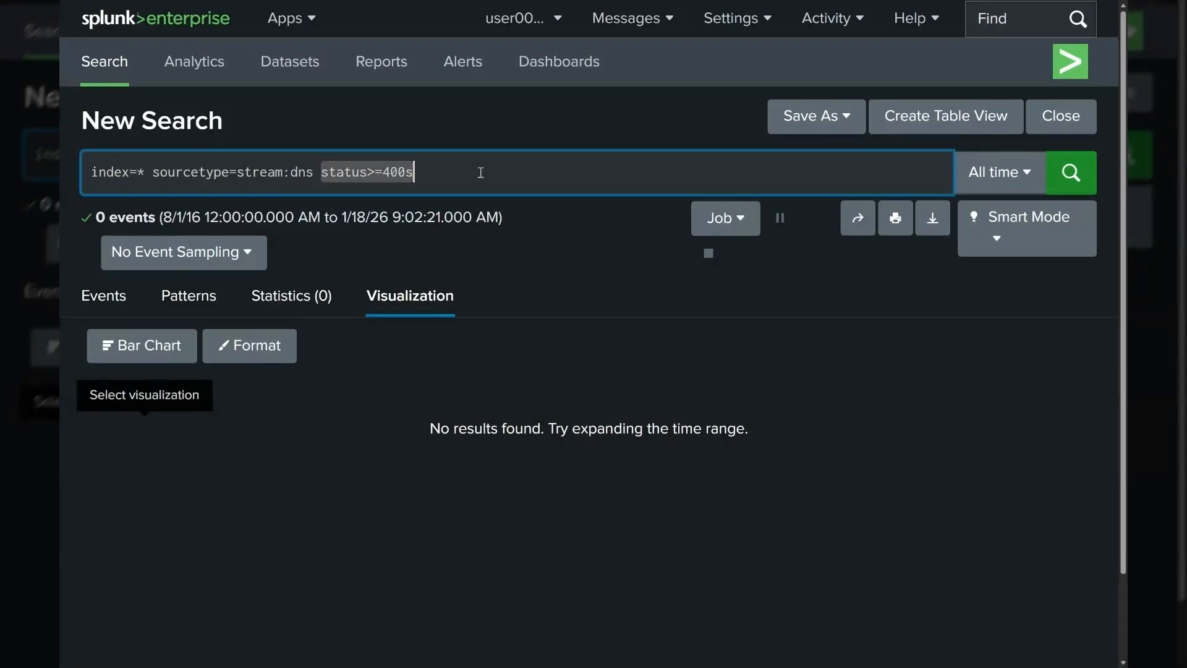
pyautogui.press('BackSpace')
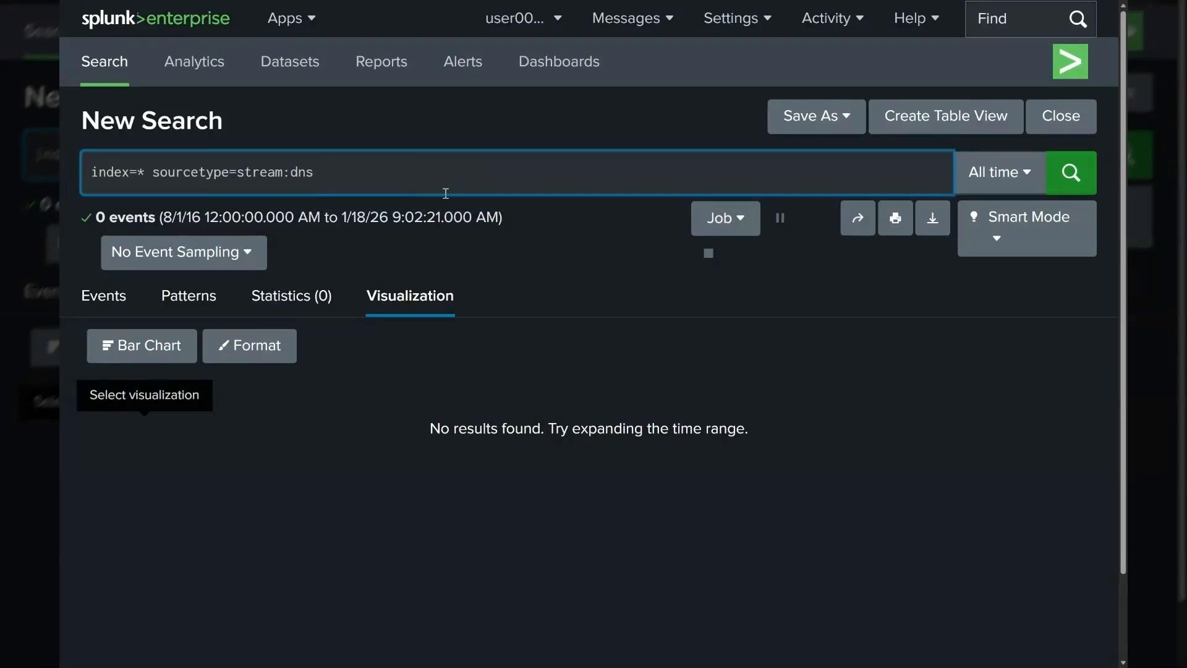
# Step: Add "| stats count by query" as a new line of the DNS query
pyautogui.hotkey('shift', 'Return')
pyautogui.write('| stats')
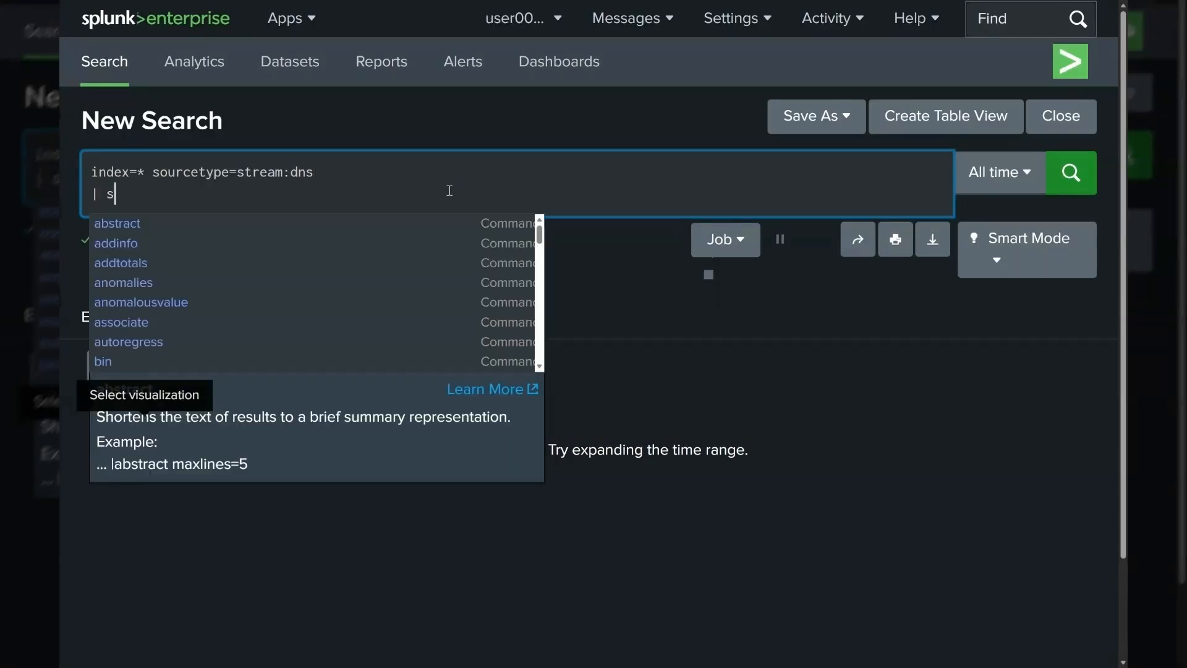
pyautogui.press('Down')
pyautogui.press('Down')
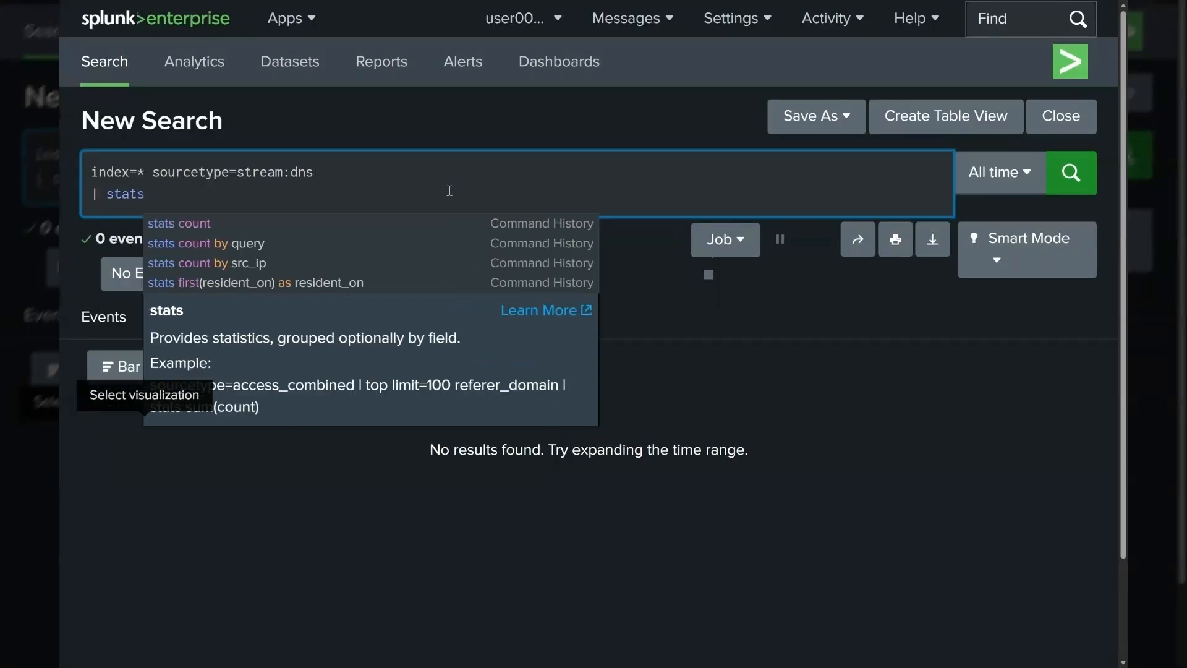
pyautogui.press('Return')
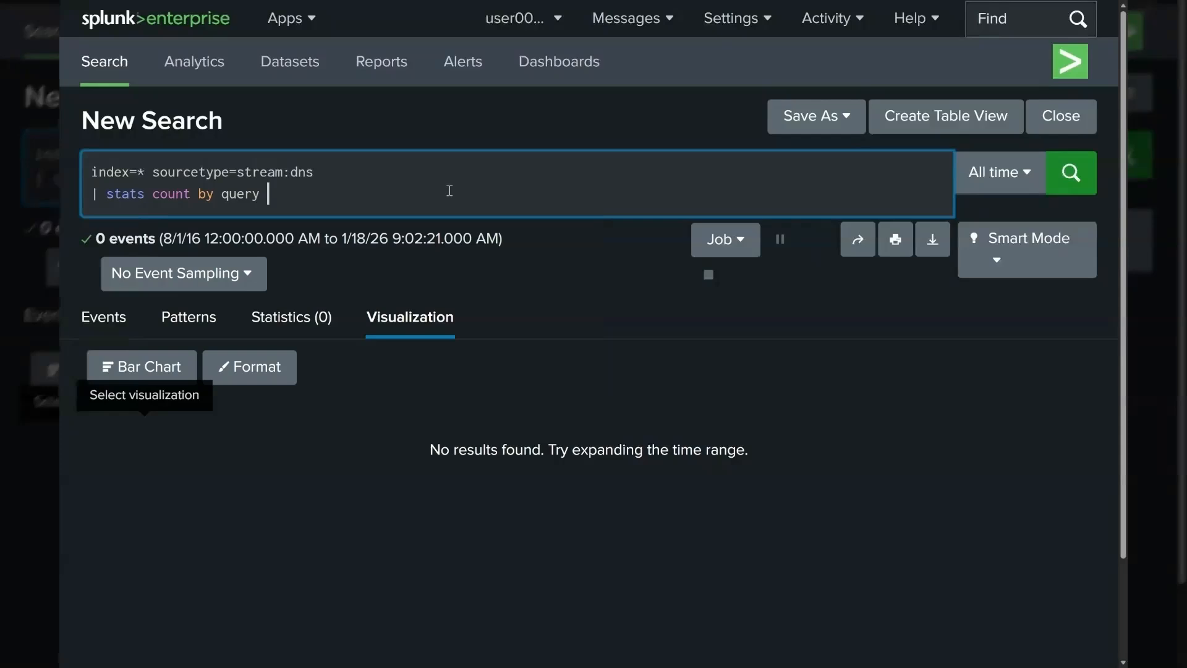
# Step: Add the lines "| sort - count" and "| head 10" to the DNS query and run the search
pyautogui.hotkey('shift', 'Return')
pyautogui.write('| s')
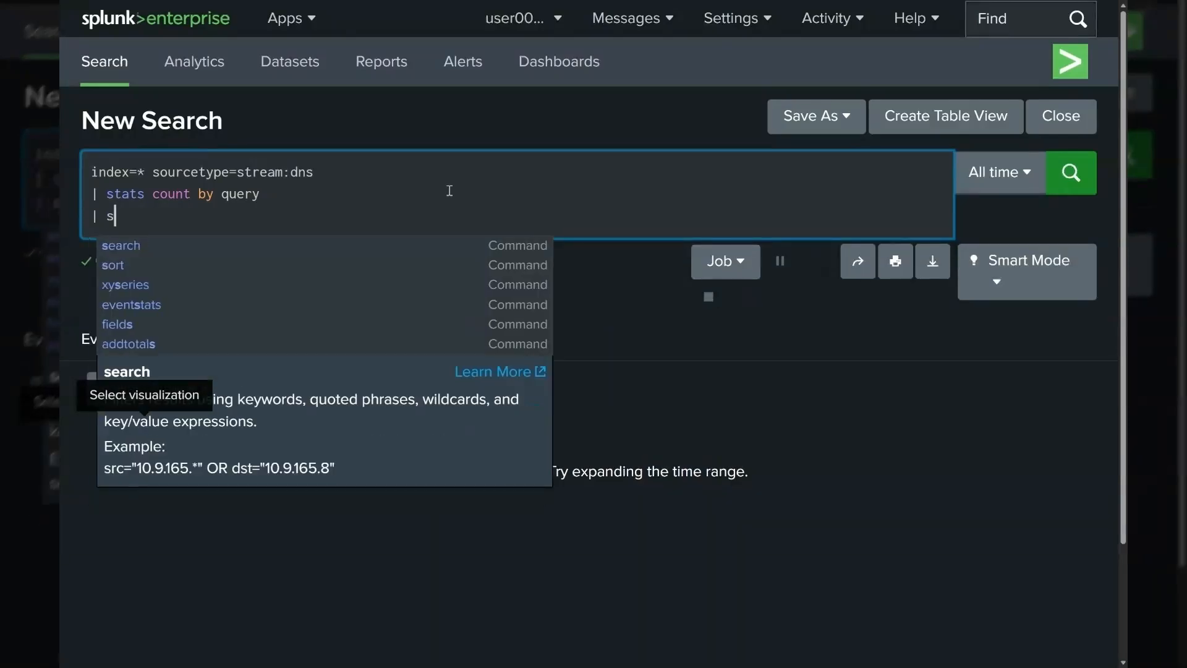
pyautogui.write('ort - count')
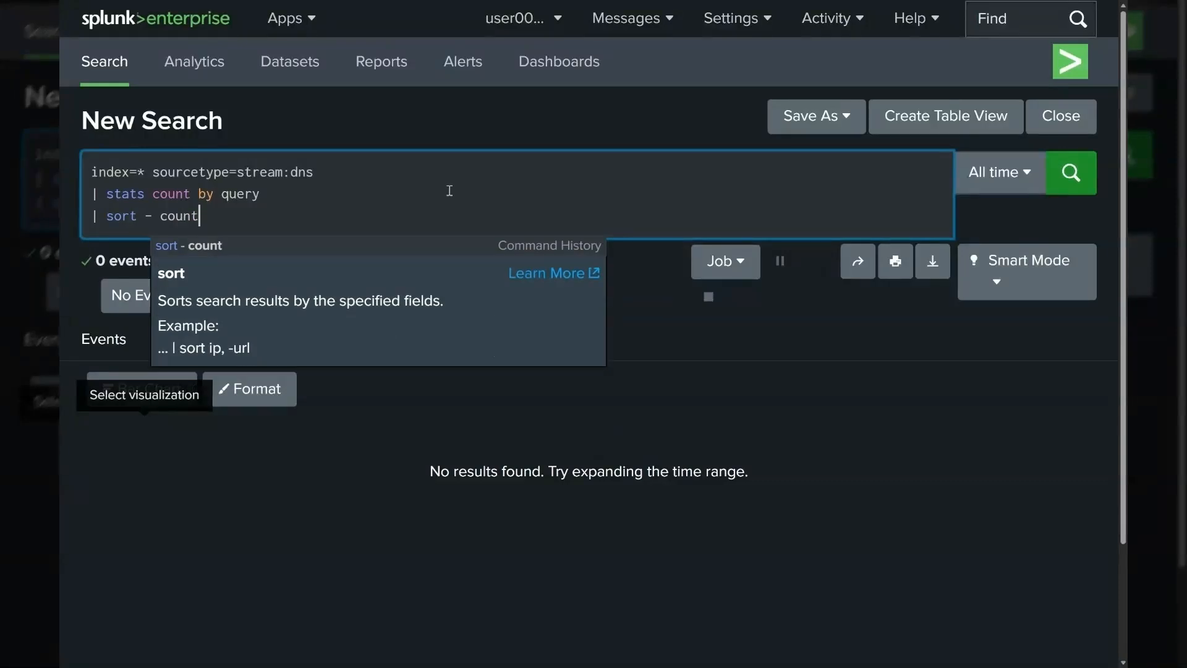
pyautogui.hotkey('shift', 'Return')
pyautogui.write('| head 10')
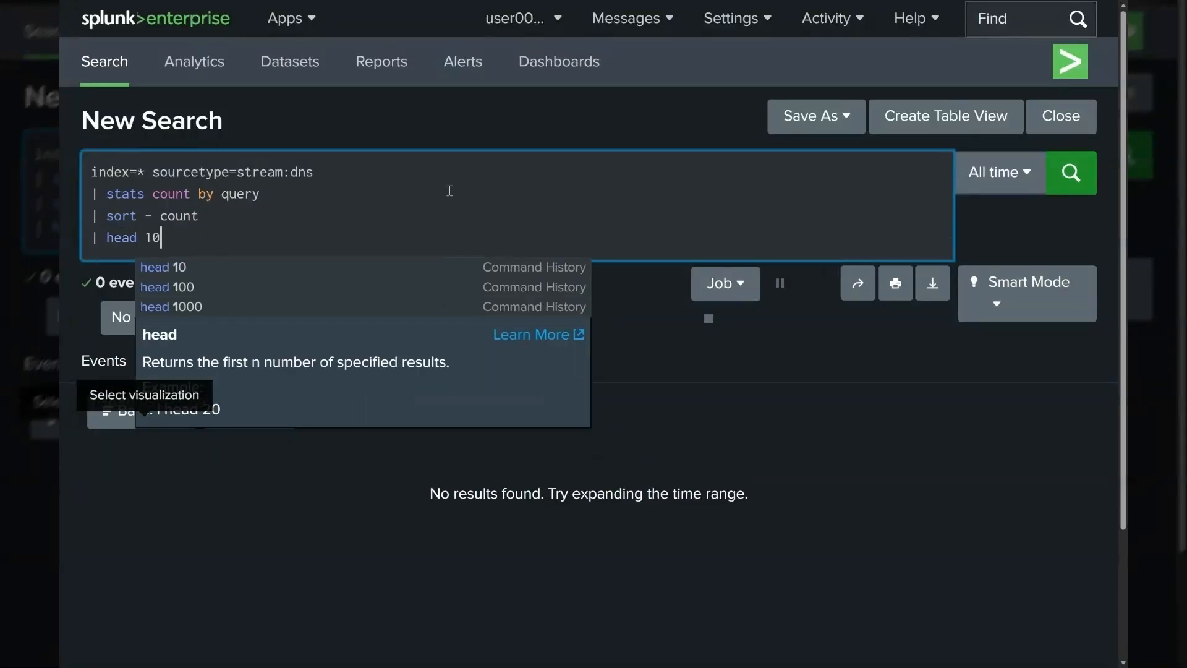
pyautogui.press('Return')
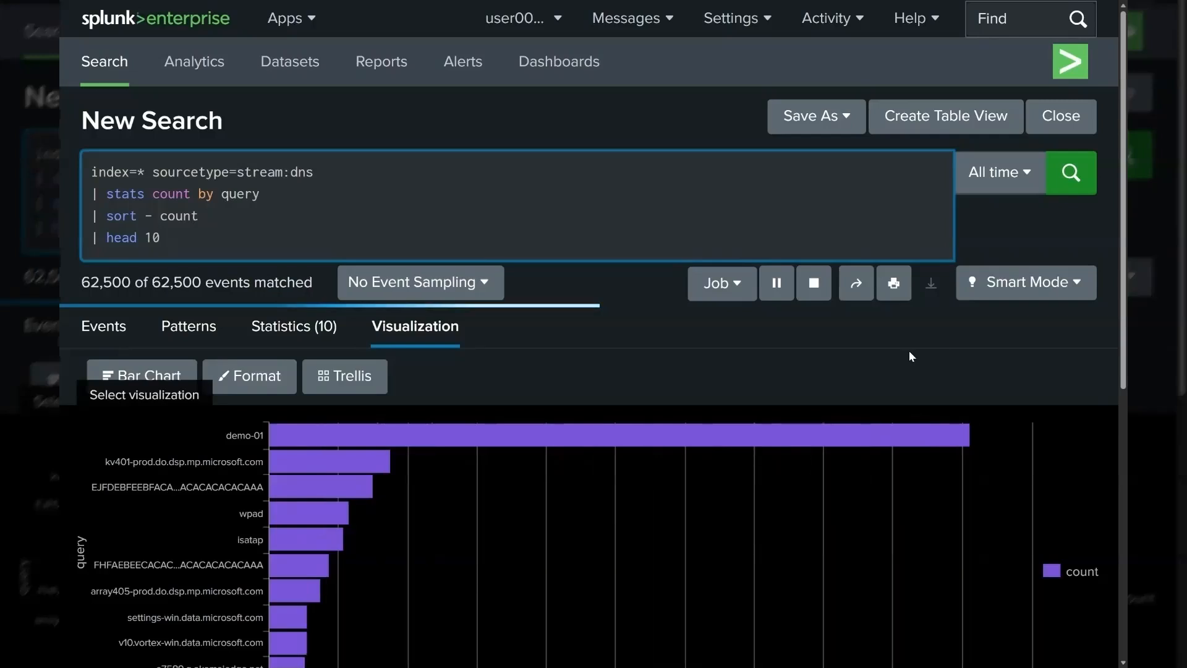
# Step: Look over the DNS bar chart and choose the existing SOC Dashboard as the destination for saving it as a panel
pyautogui.scroll(-1, 810, 399)
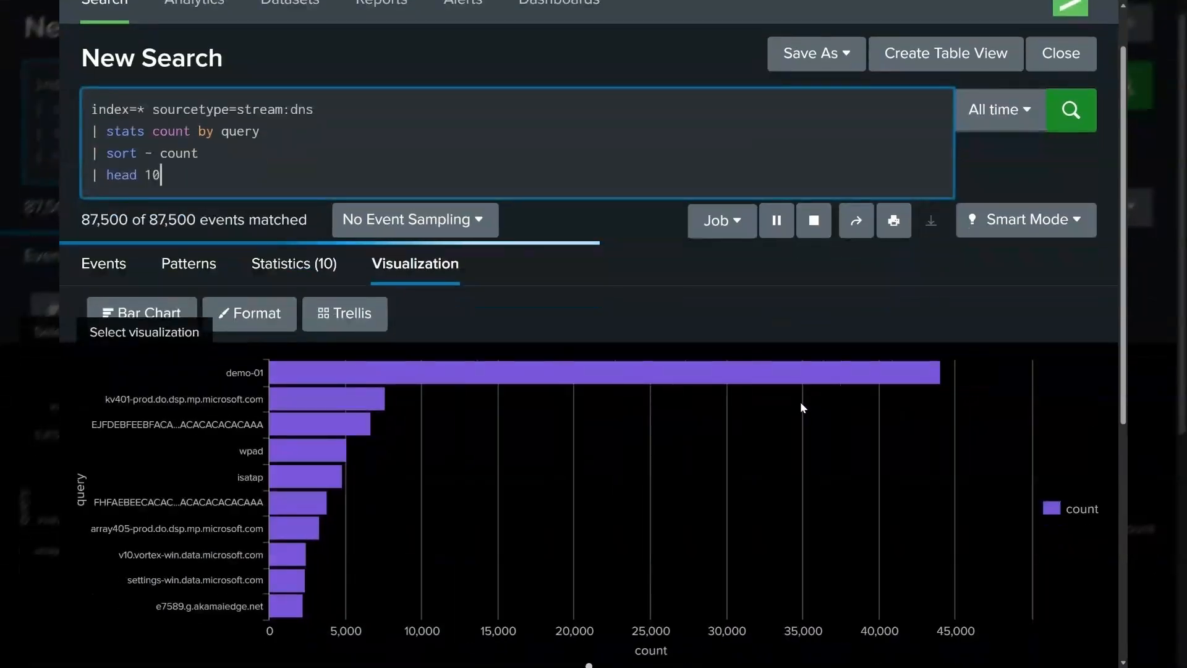
pyautogui.scroll(-1, 594, 439)
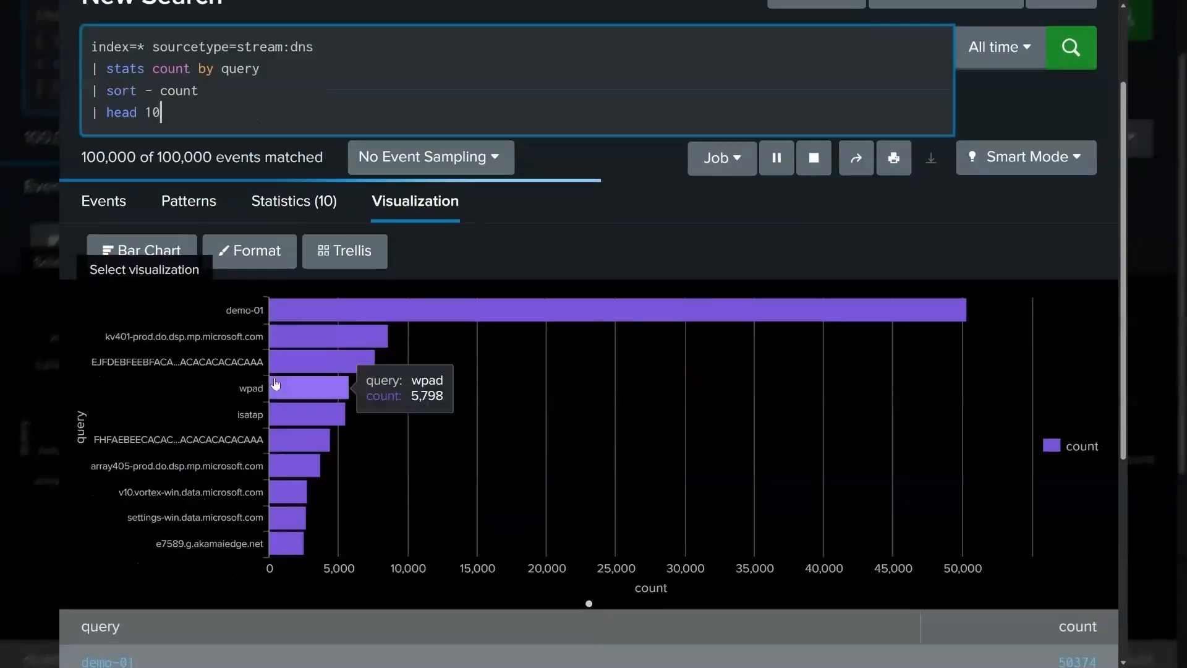
pyautogui.scroll(2, 554, 427)
pyautogui.click(816, 116)
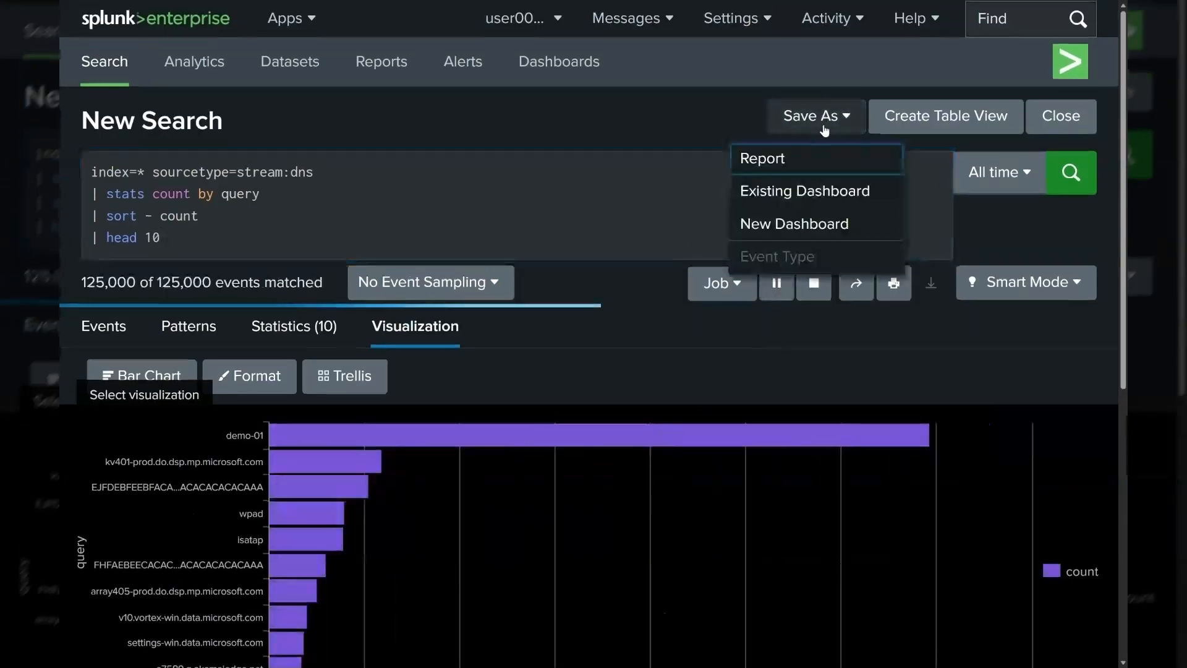
pyautogui.click(796, 191)
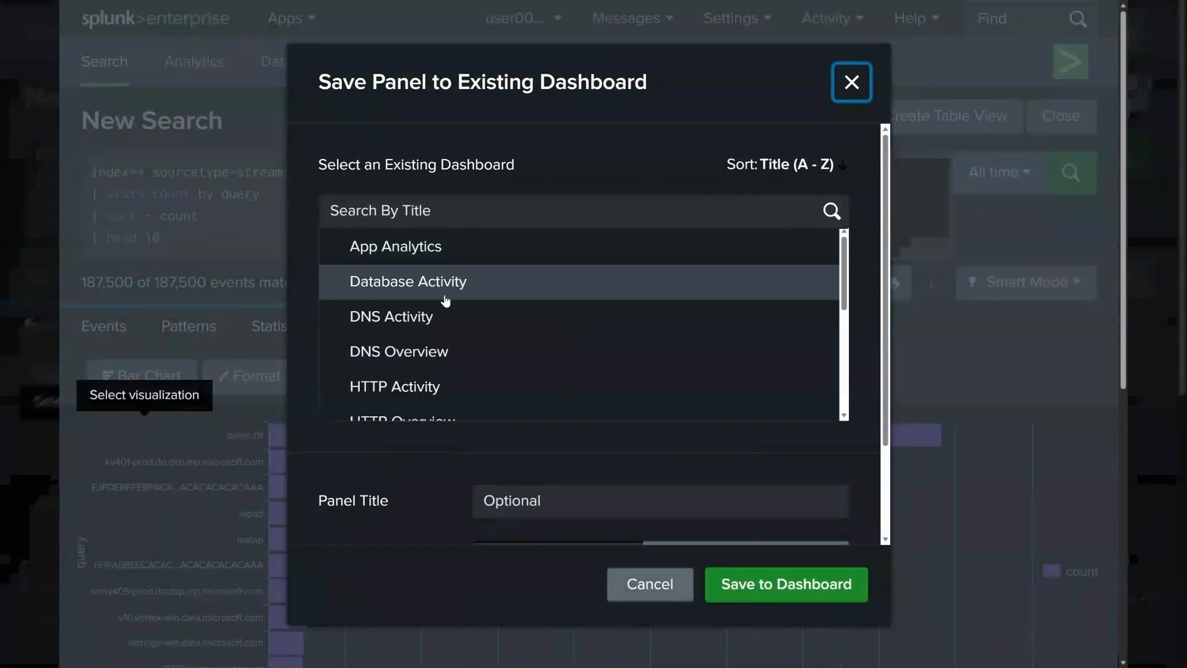
pyautogui.click(387, 211)
pyautogui.write('SOCX')
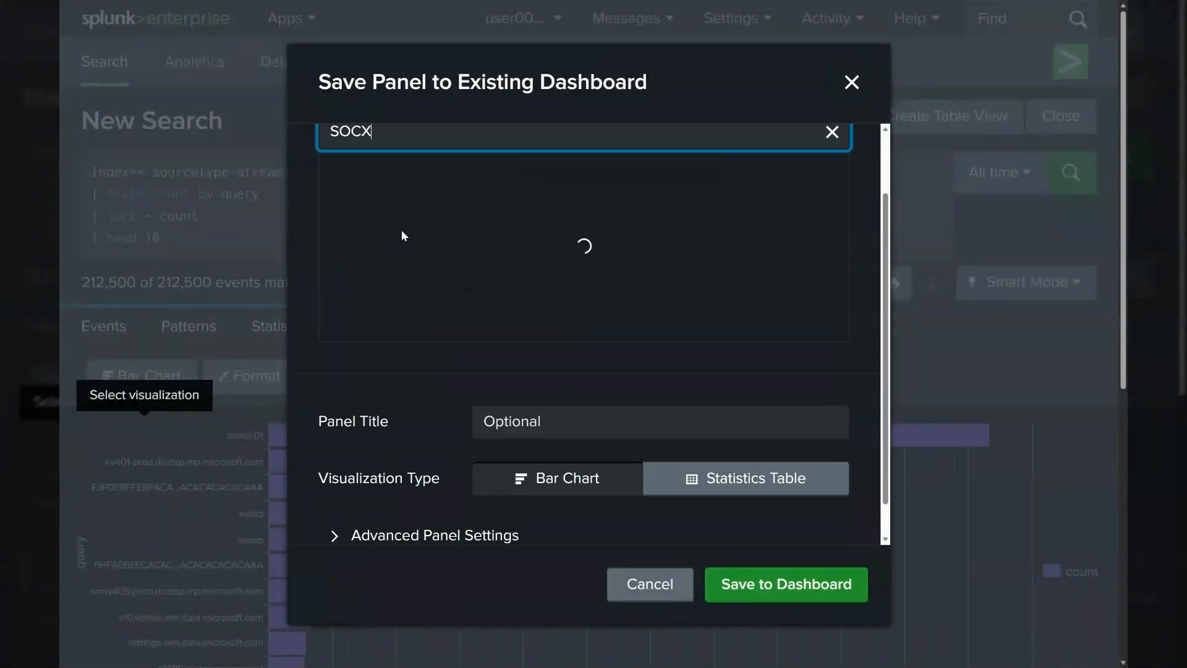
pyautogui.press('BackSpace')
pyautogui.click(410, 168)
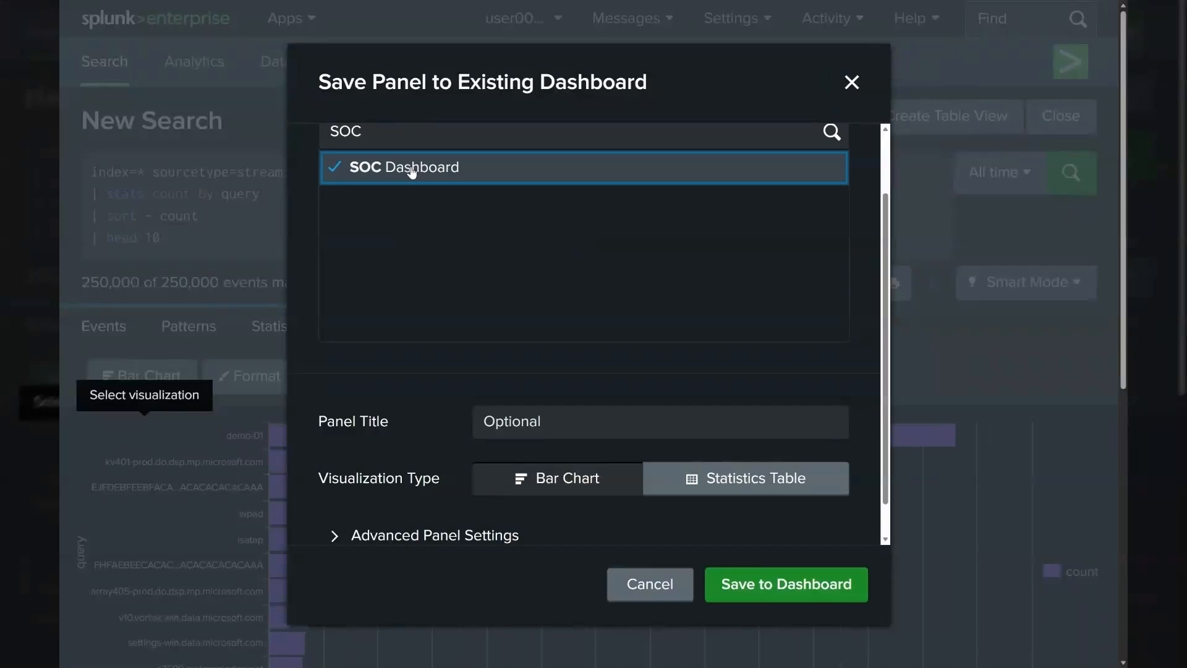
# Step: Title the DNS panel "Top Queries Domains" and save it to the dashboard
pyautogui.click(513, 433)
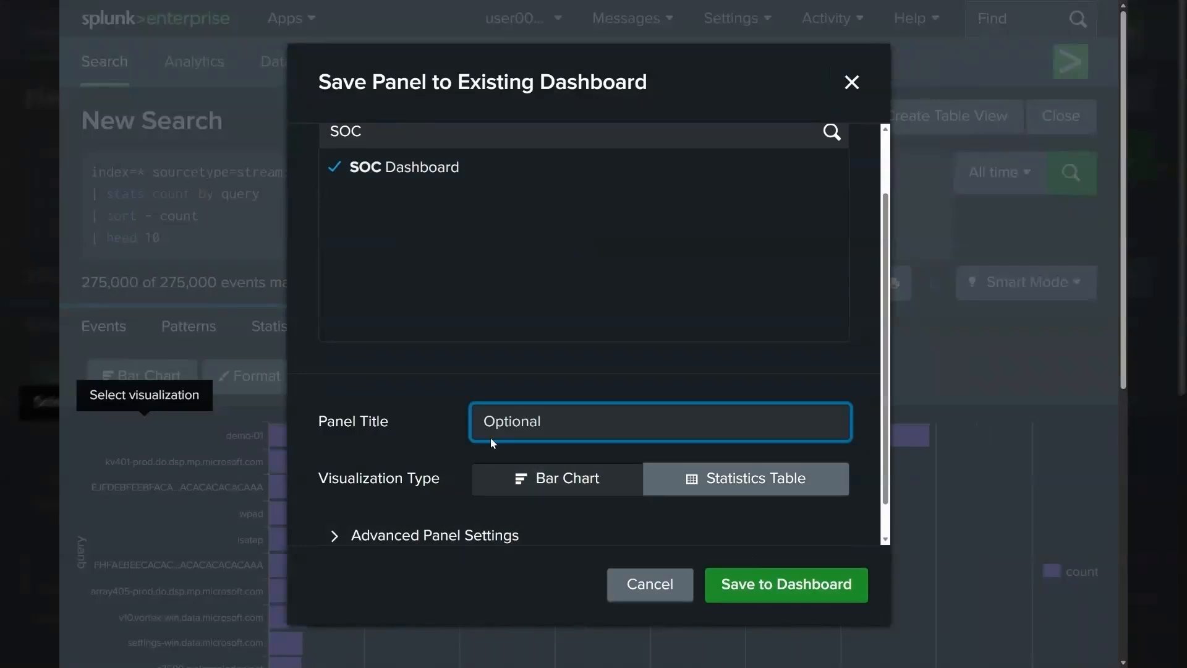
pyautogui.write('T')
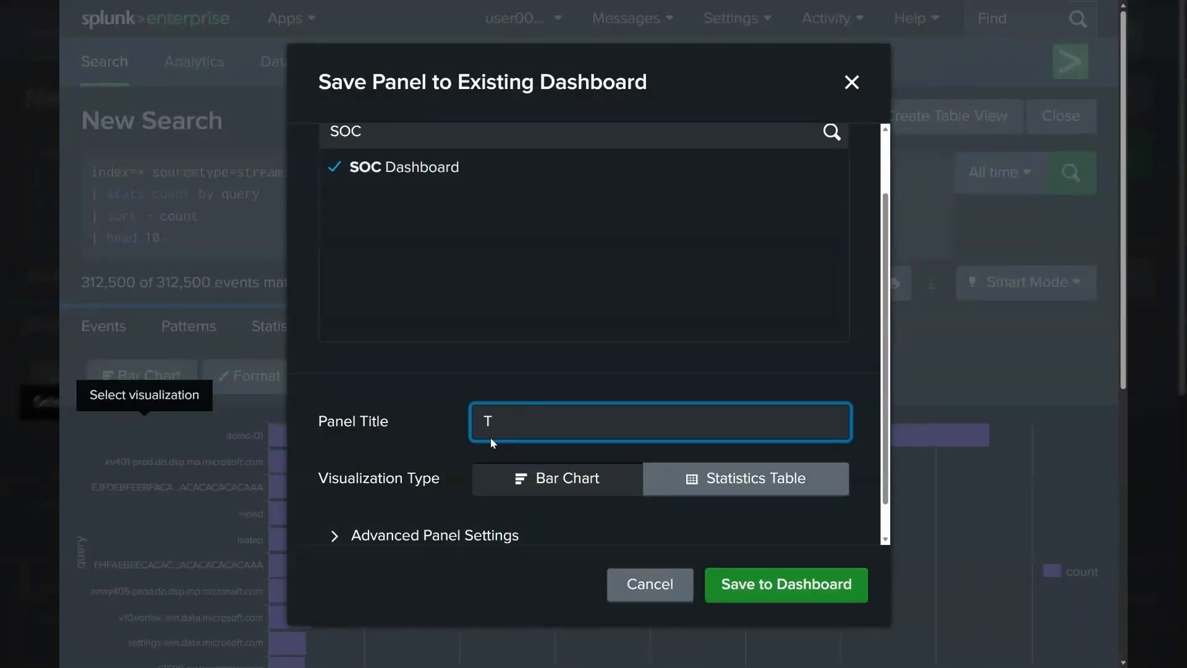
pyautogui.write('op Queries ')
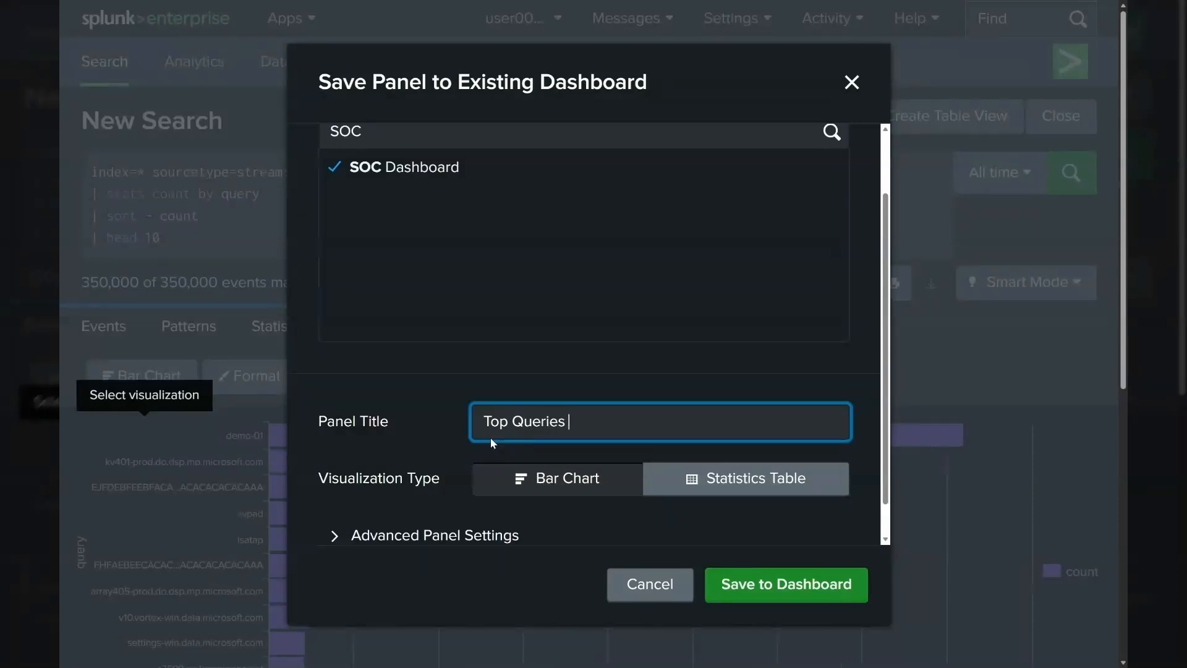
pyautogui.write('Domains')
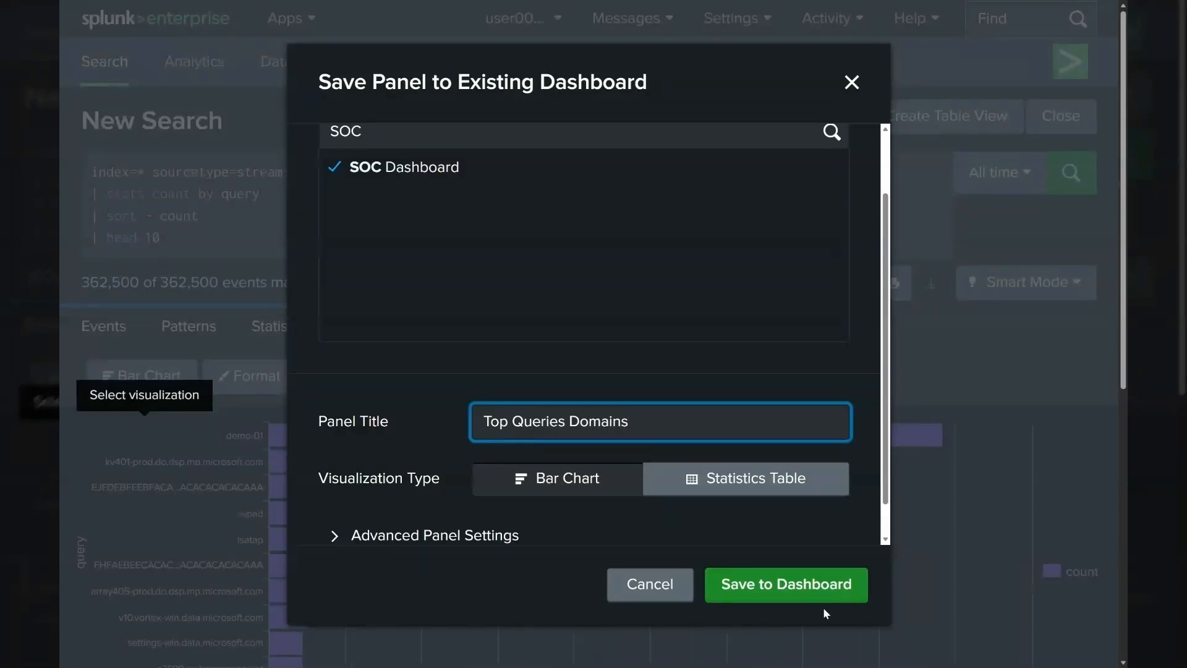
pyautogui.click(828, 590)
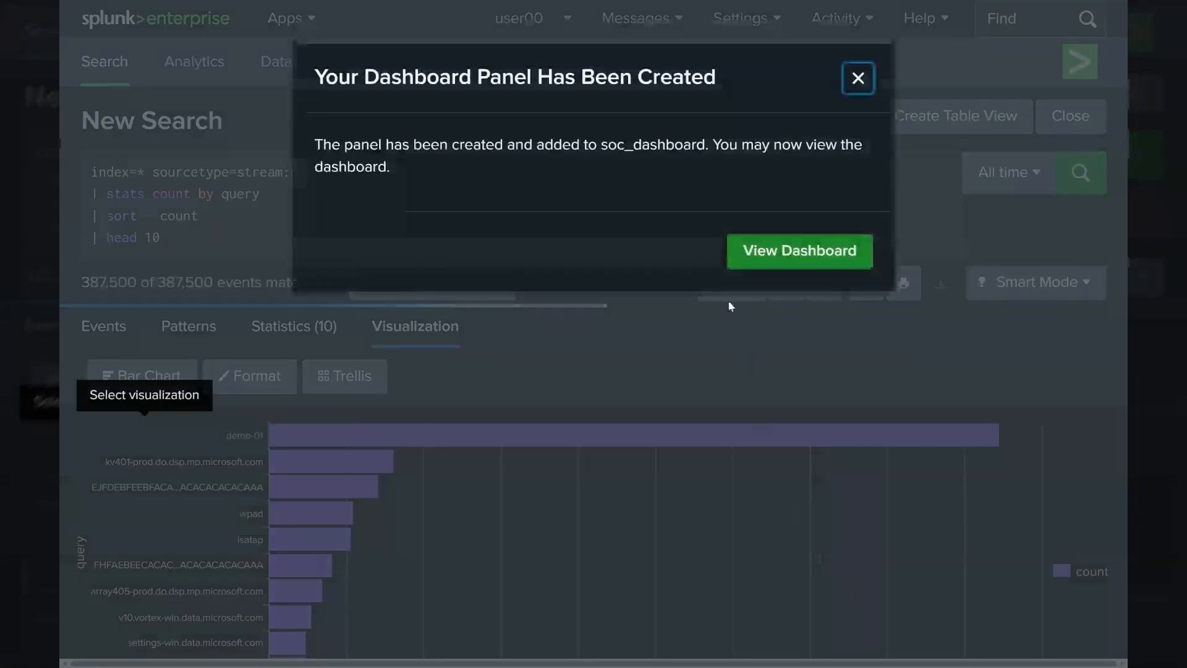
# Step: View the SOC Dashboard and set its Global Time Range to All time
pyautogui.click(787, 252)
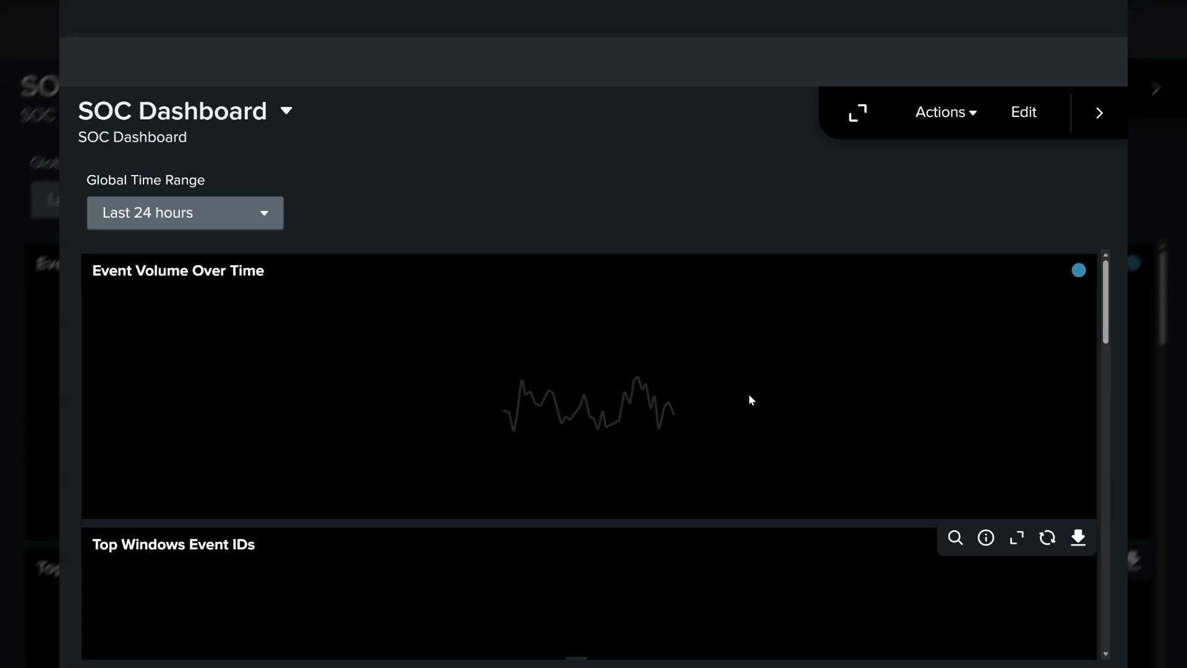
pyautogui.click(184, 213)
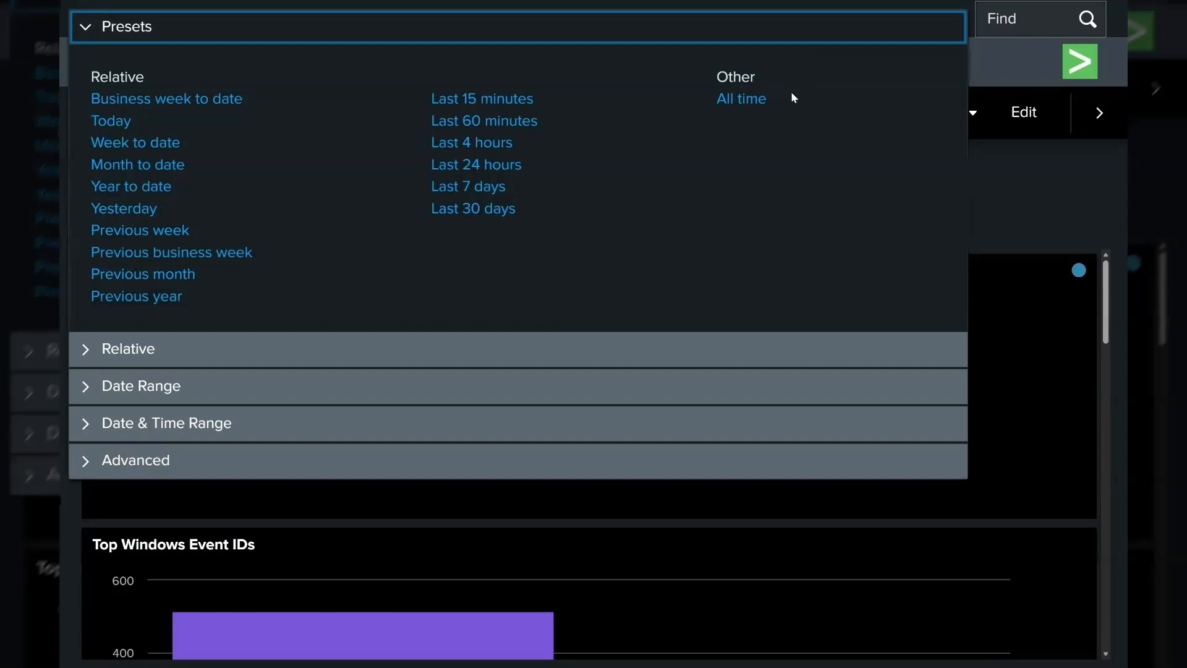
pyautogui.click(744, 102)
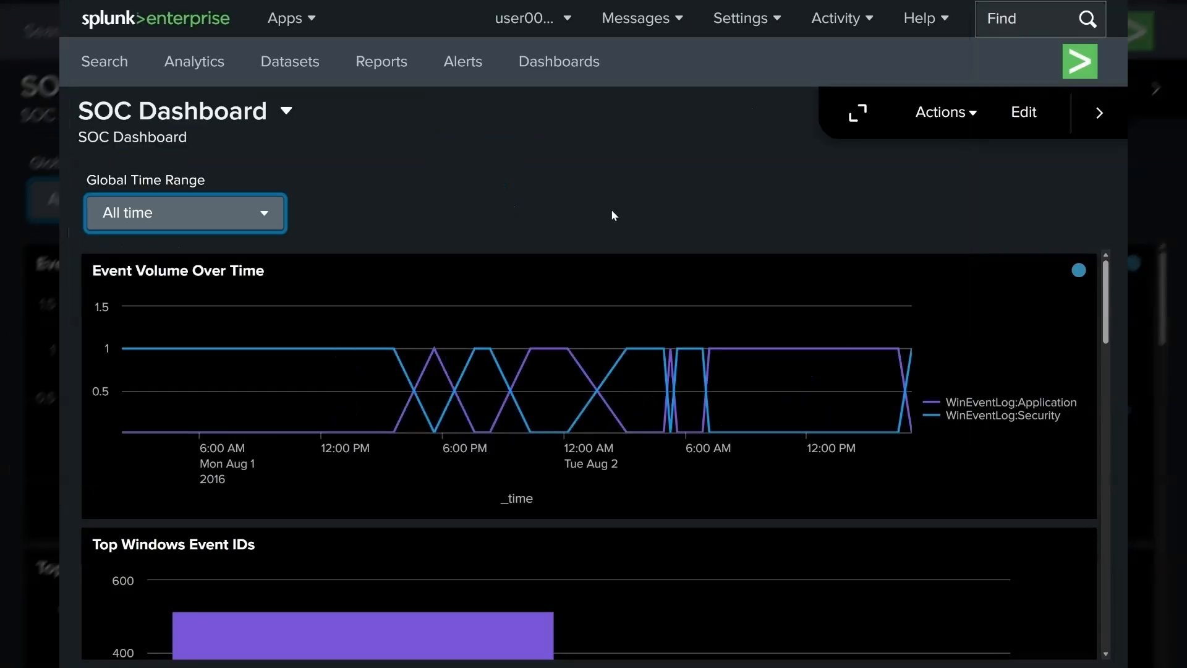
# Step: Review all dashboard panels from Event Volume Over Time down to Top Queries Domains
pyautogui.scroll(-1, 612, 284)
pyautogui.scroll(-4, 606, 291)
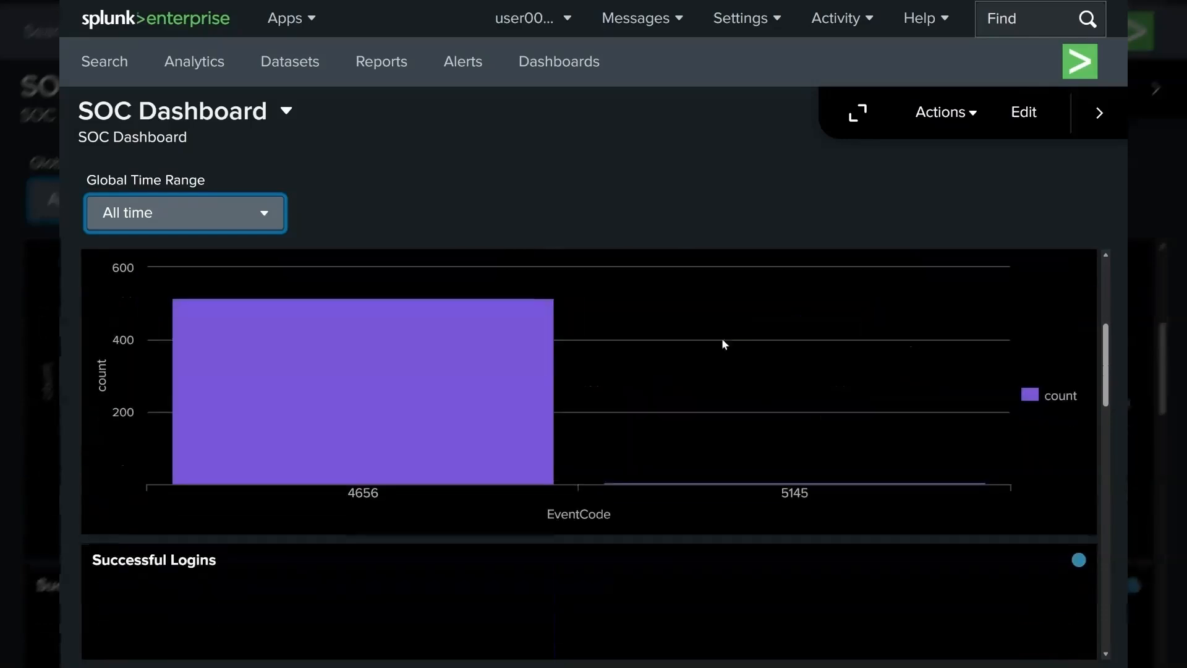
pyautogui.scroll(-10, 689, 309)
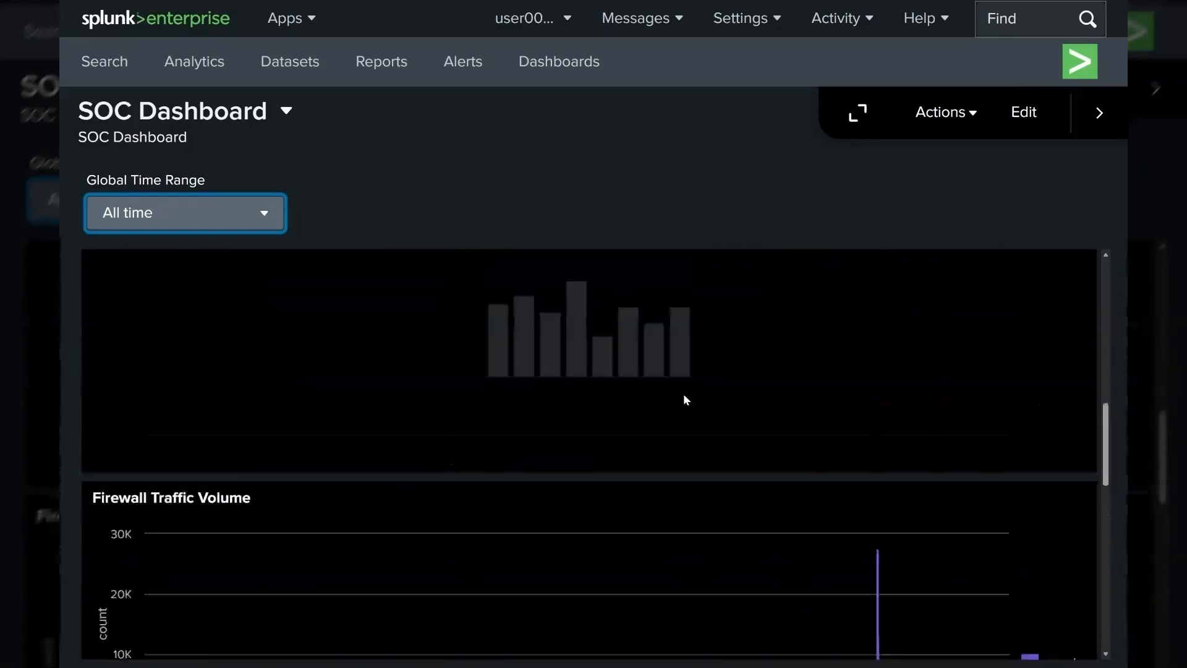
pyautogui.scroll(3, 684, 399)
pyautogui.scroll(7, 685, 399)
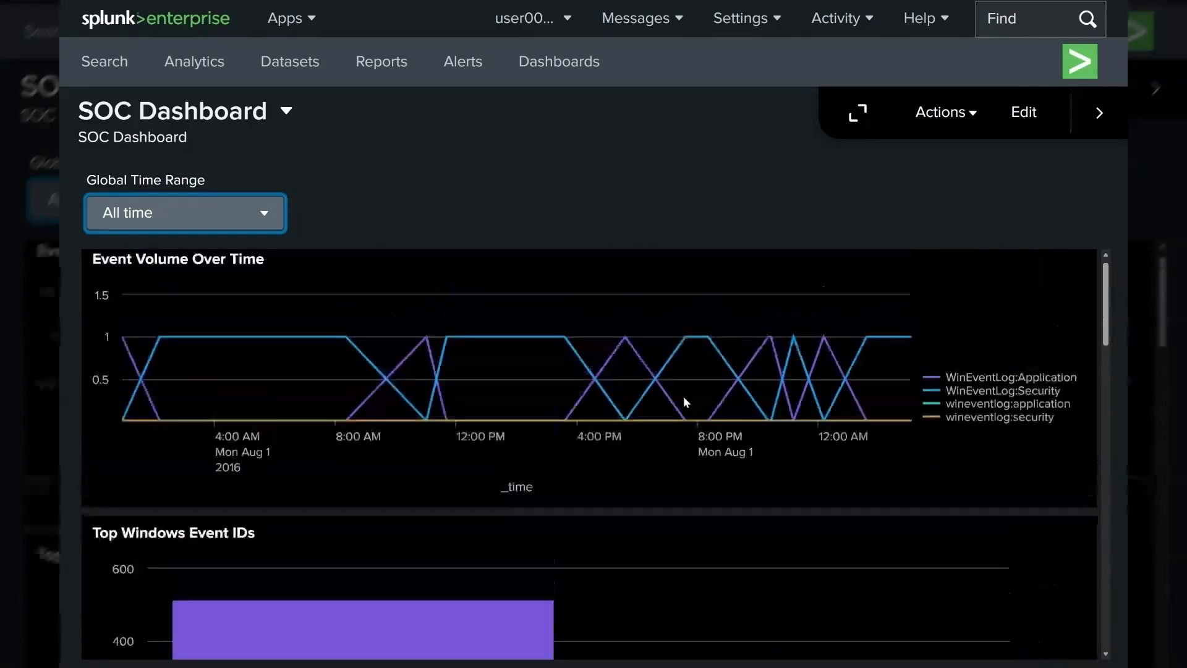
pyautogui.scroll(-8, 684, 398)
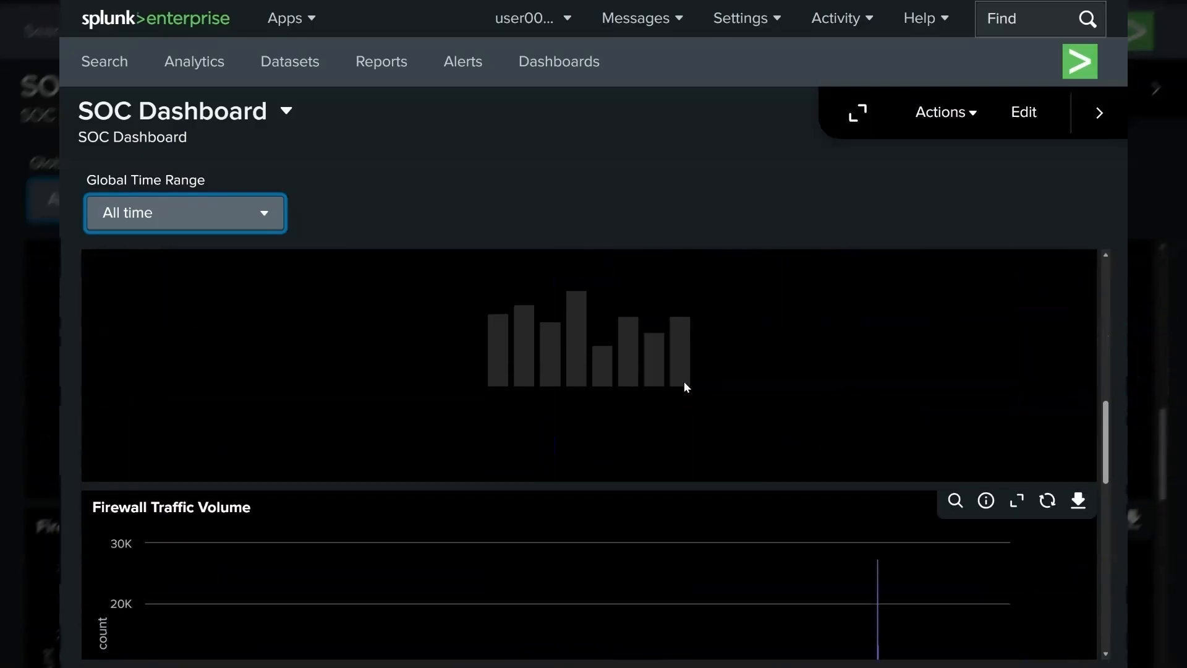
pyautogui.scroll(-10, 683, 387)
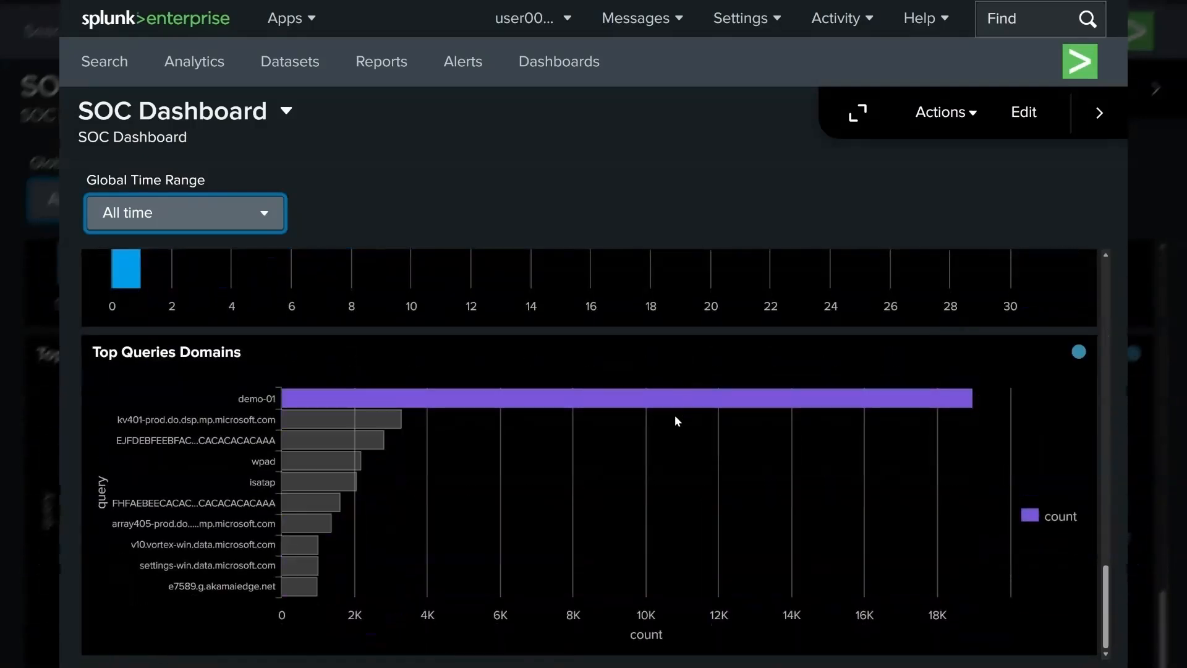
pyautogui.scroll(12, 677, 421)
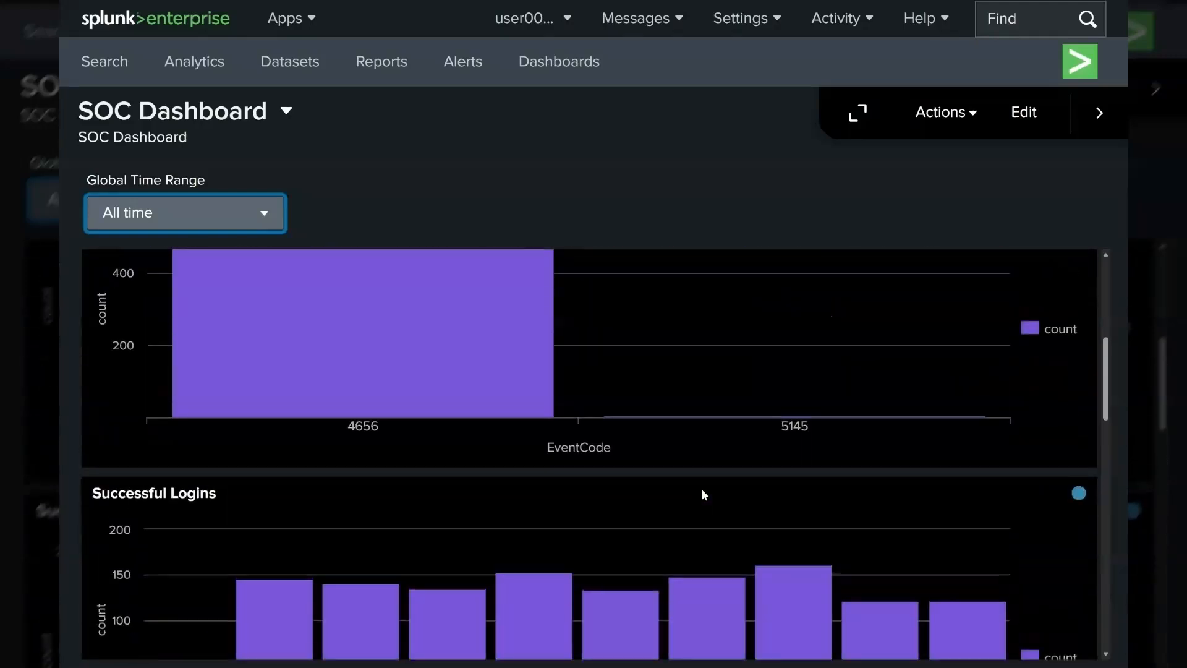
pyautogui.scroll(5, 703, 488)
pyautogui.scroll(-7, 700, 478)
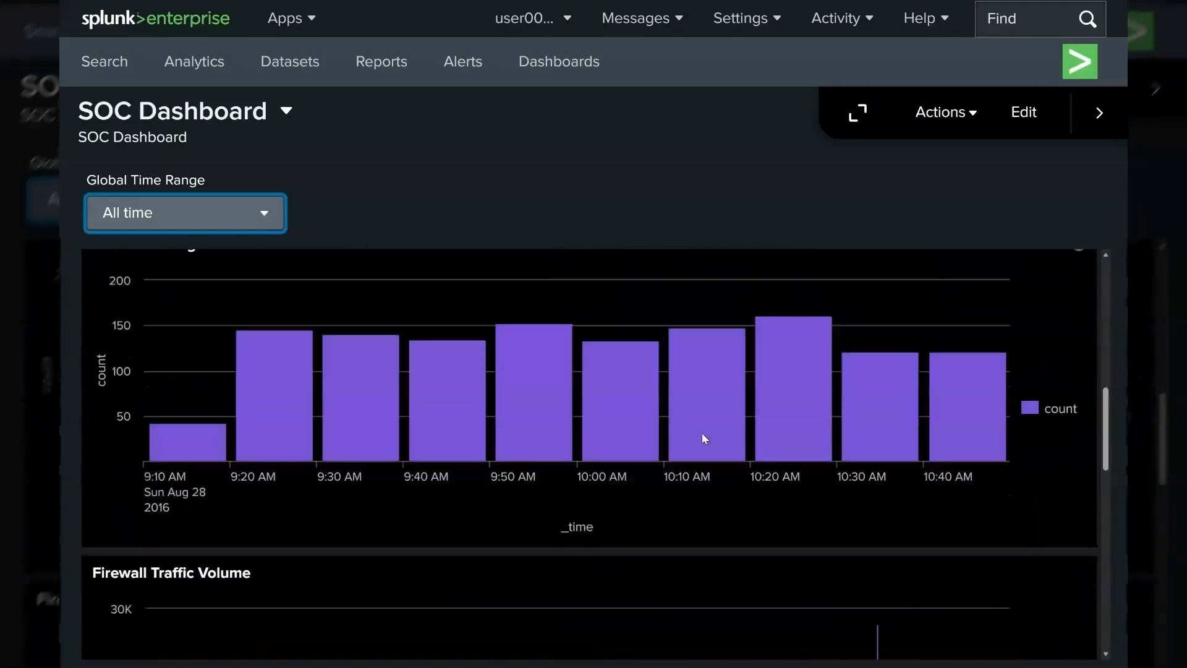
pyautogui.scroll(-10, 691, 421)
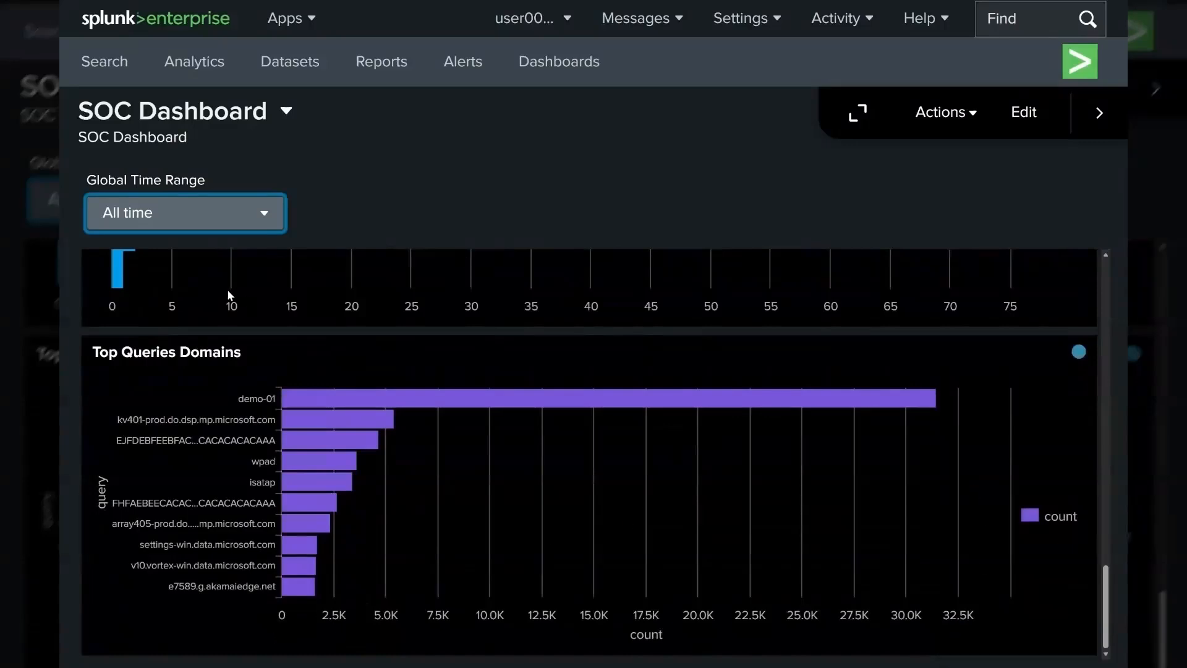
pyautogui.scroll(6, 660, 381)
pyautogui.scroll(8, 661, 373)
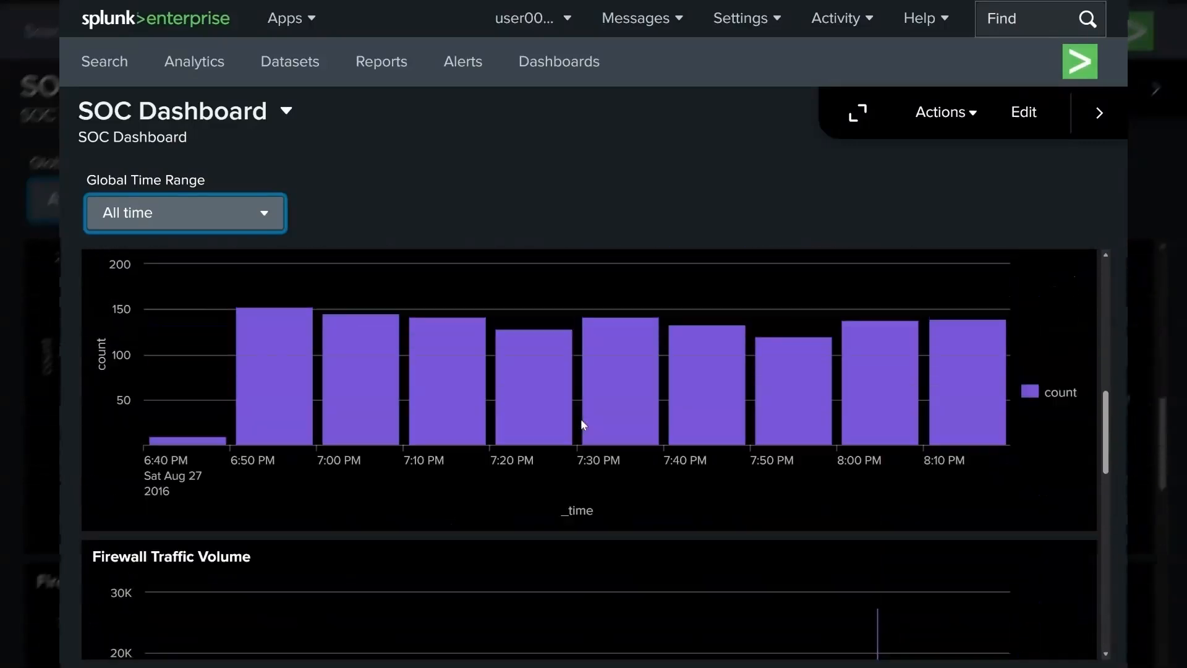
pyautogui.scroll(1, 580, 409)
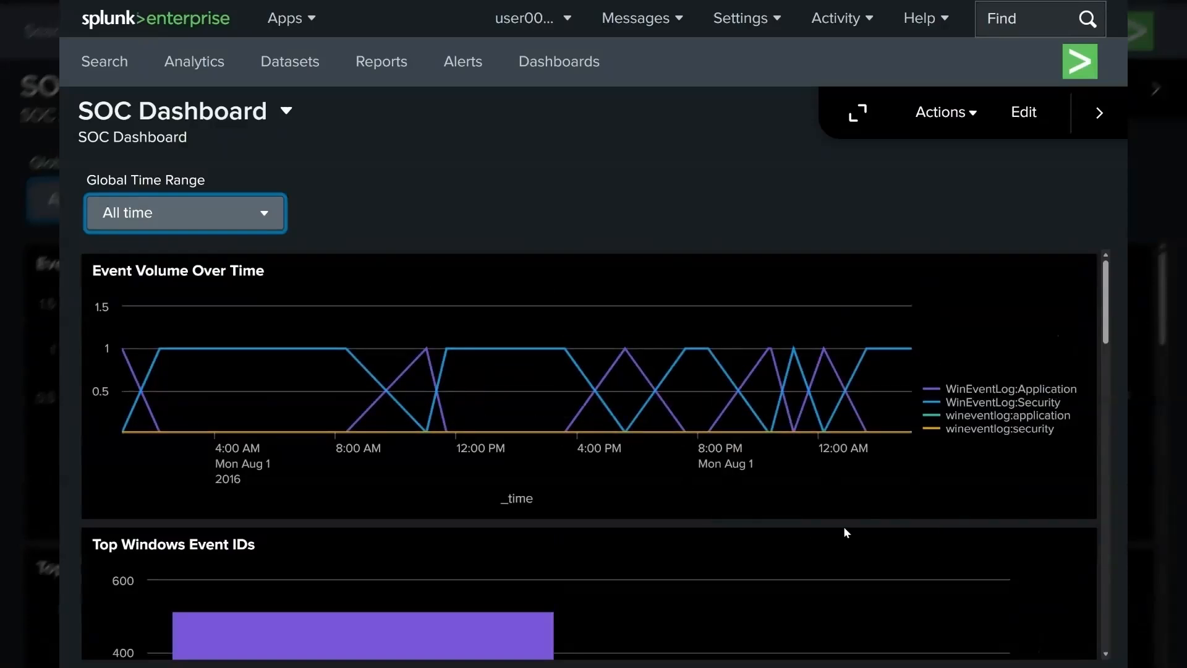
# Step: Open the dashboard for editing and inspect its source code and data source overview without making changes
pyautogui.click(1024, 112)
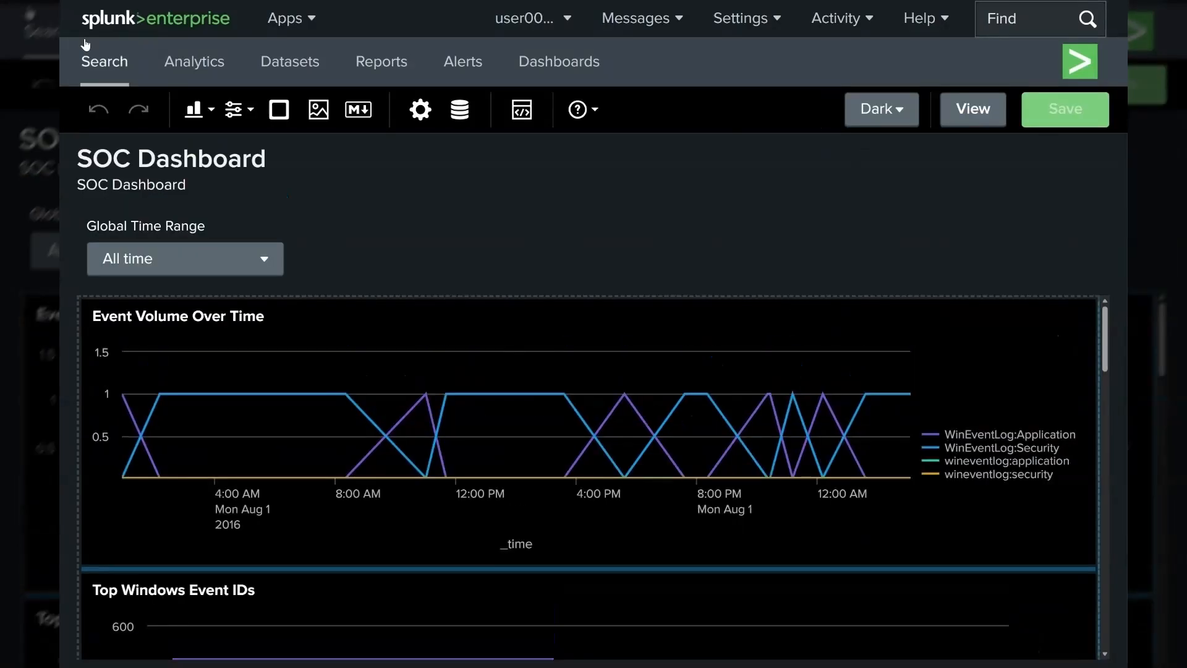
pyautogui.click(297, 149)
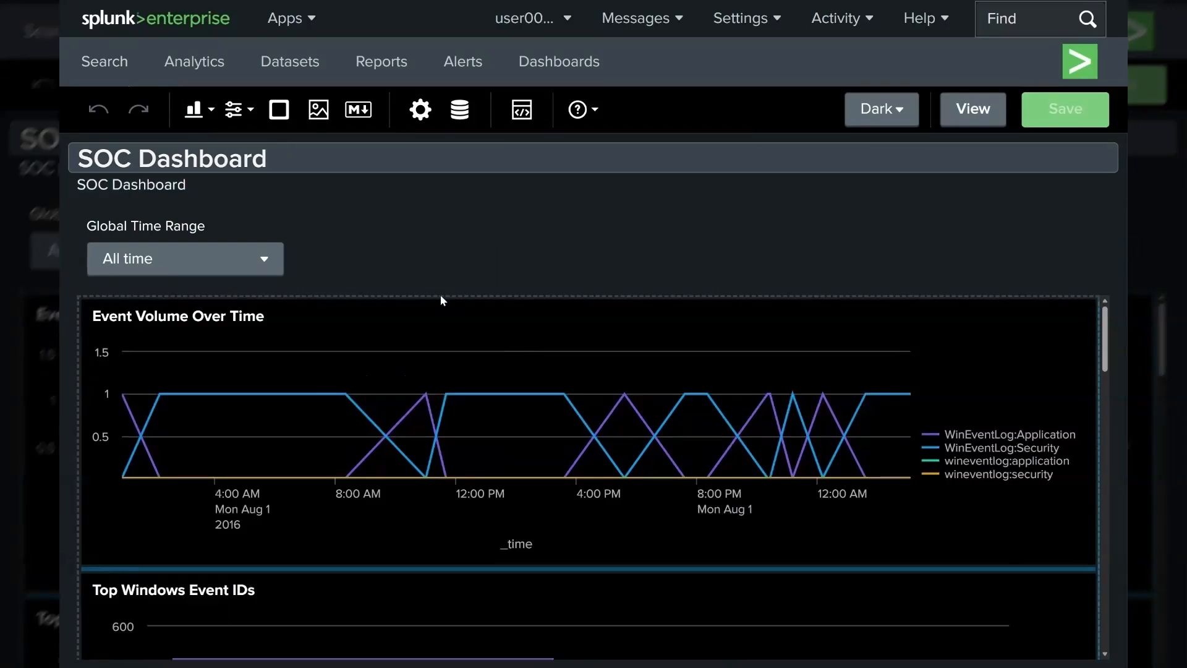
pyautogui.click(523, 110)
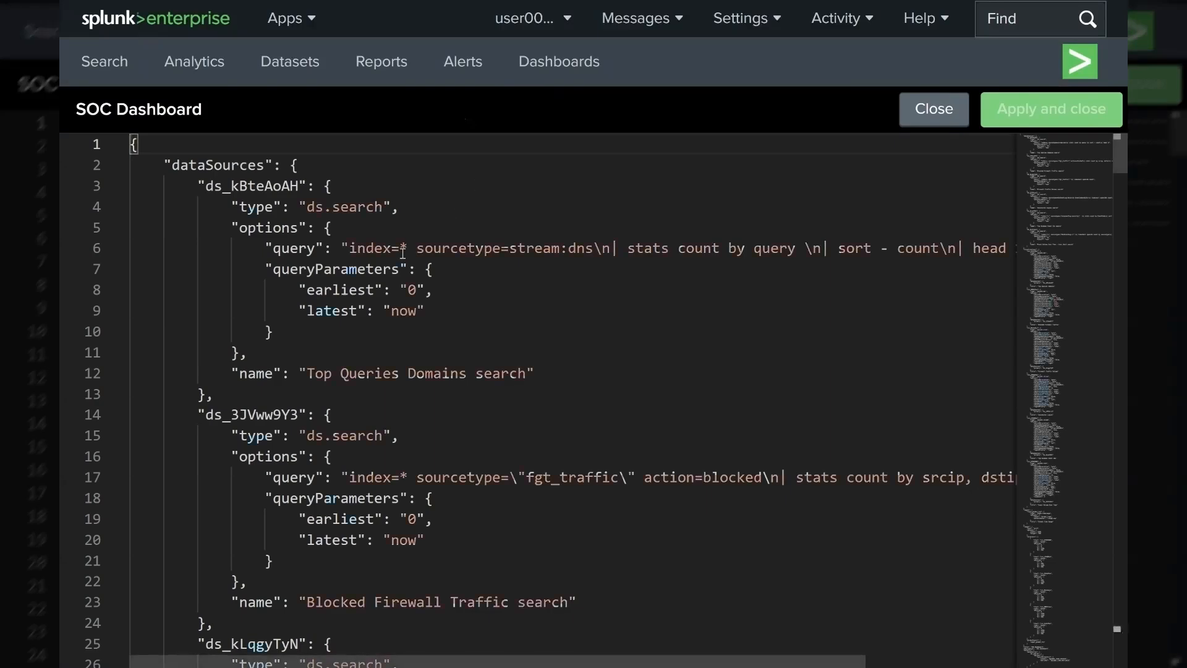
pyautogui.scroll(-5, 452, 330)
pyautogui.scroll(-5, 453, 330)
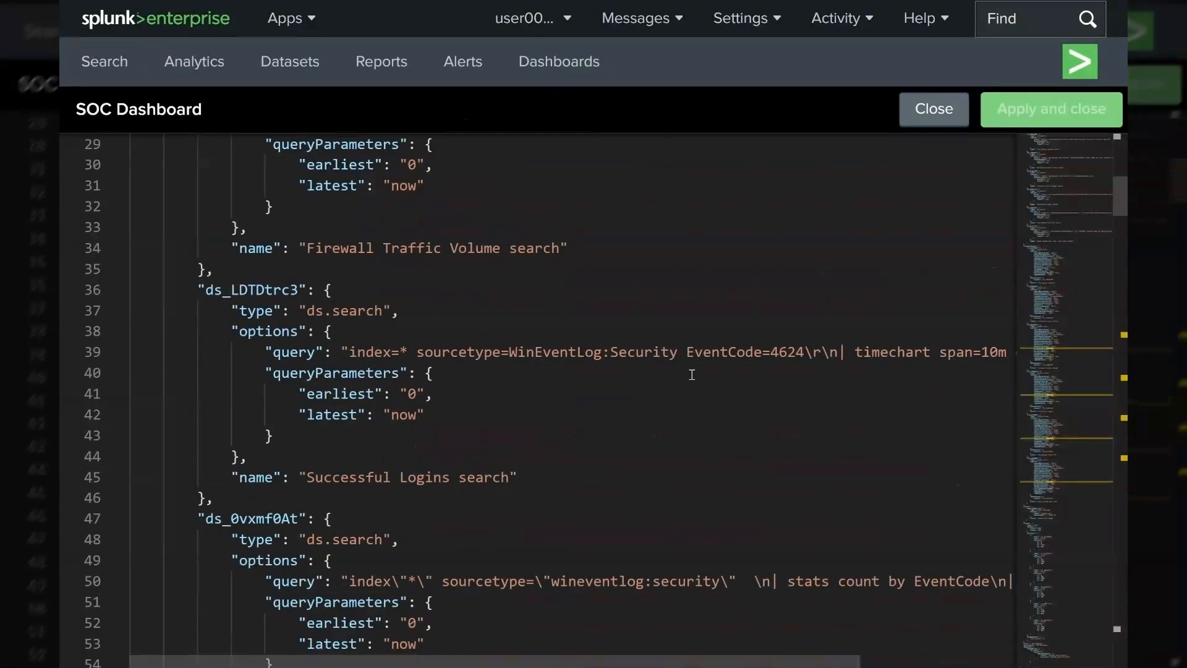
pyautogui.moveTo(1119, 197); pyautogui.dragTo(1105, 136)
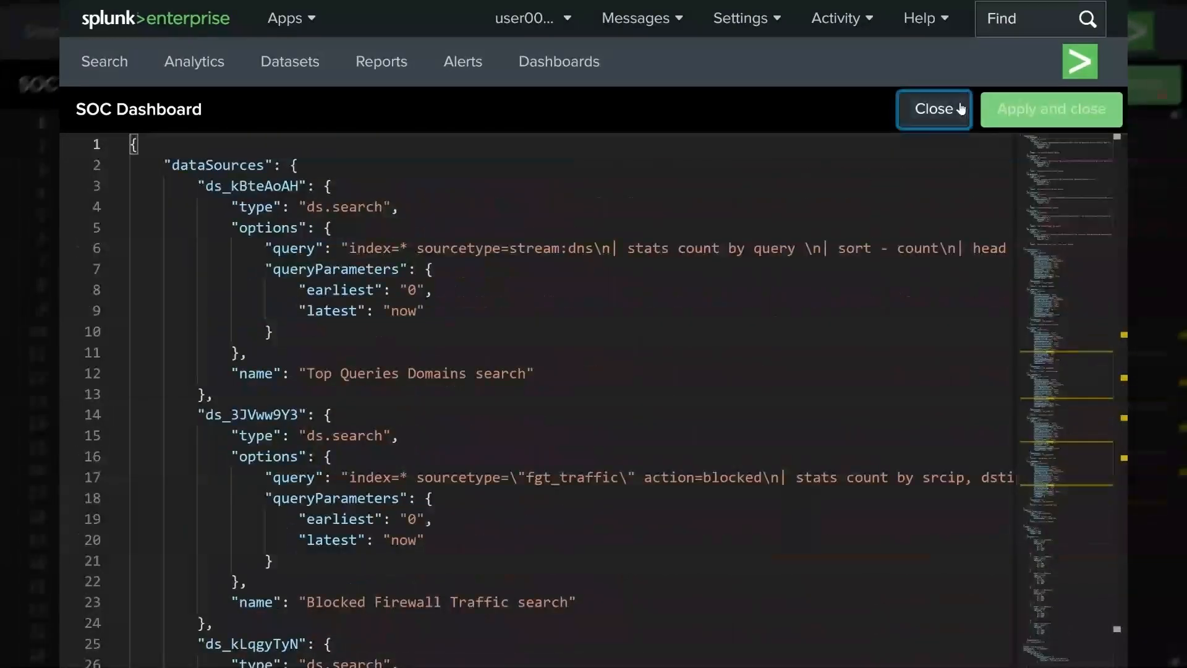
pyautogui.click(934, 109)
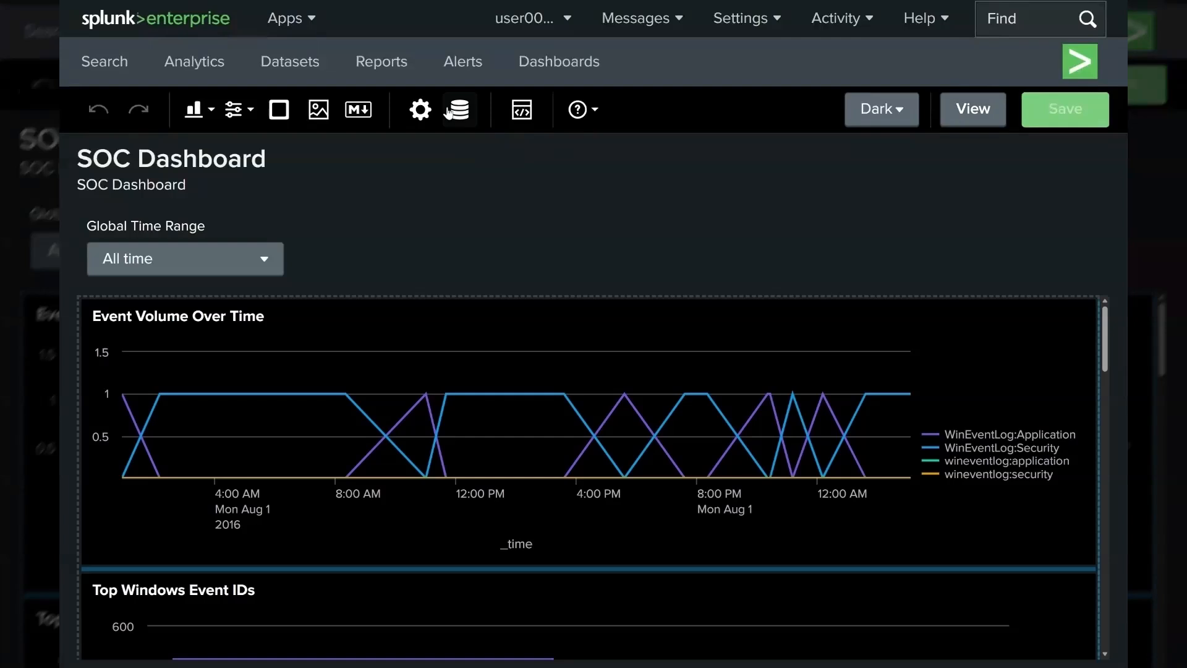
pyautogui.click(459, 111)
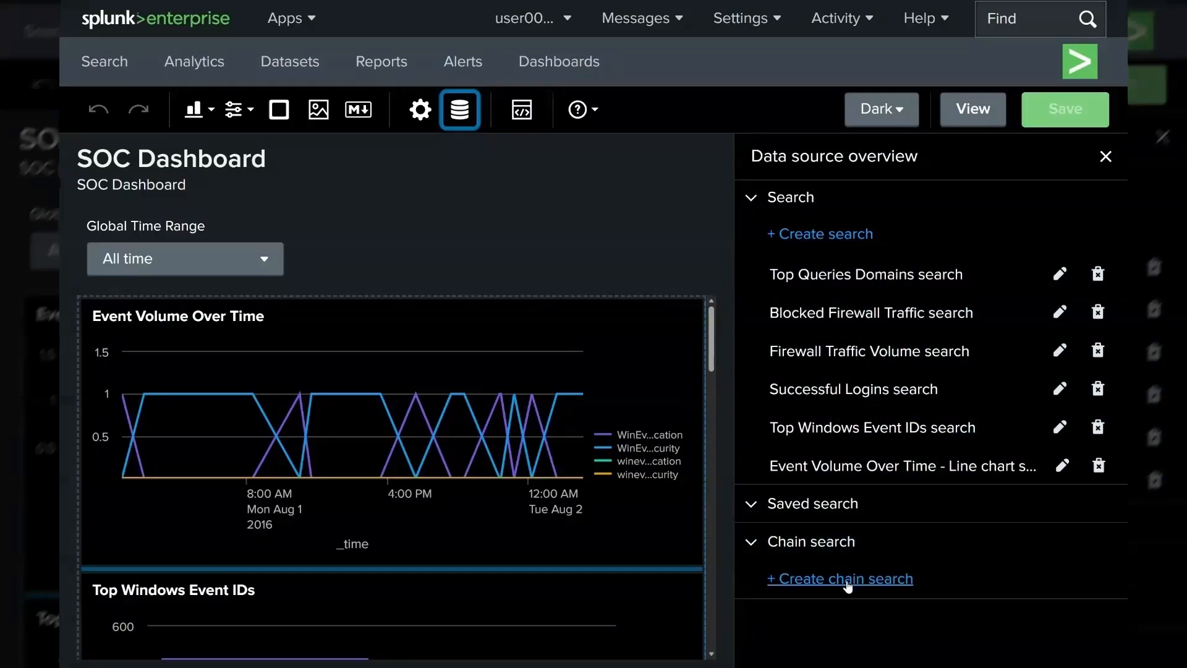
pyautogui.click(1105, 156)
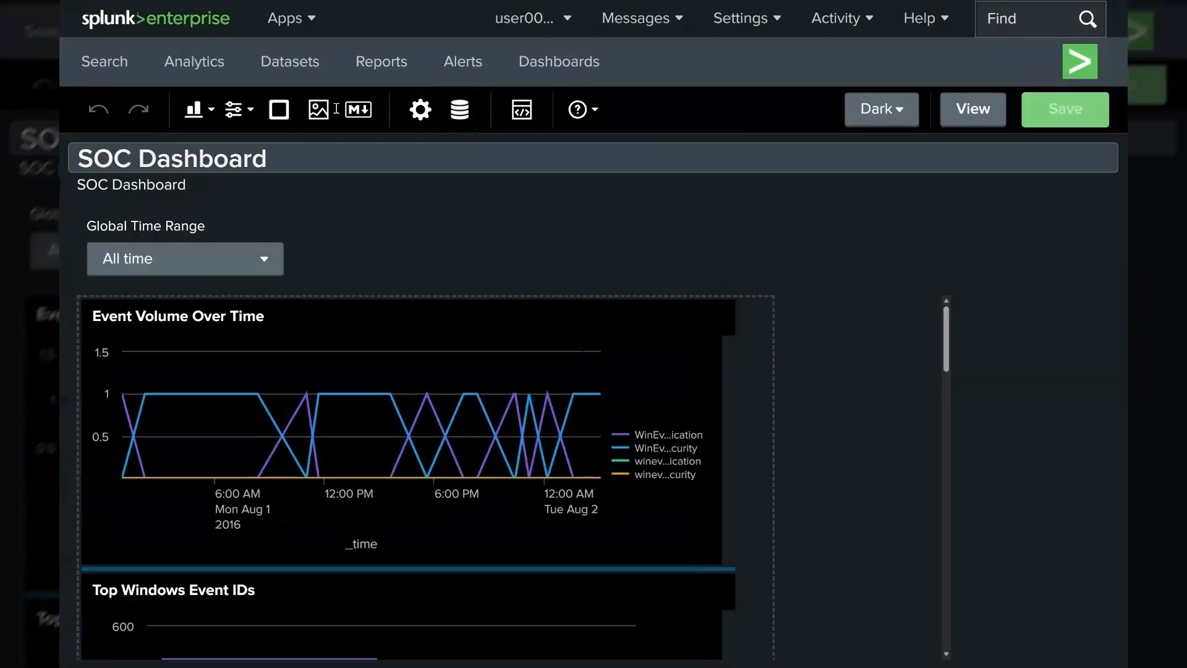
# Step: Add a Markdown text block reading "test" to the dashboard, save, and check the block below the Top Queries Domains chart
pyautogui.click(360, 110)
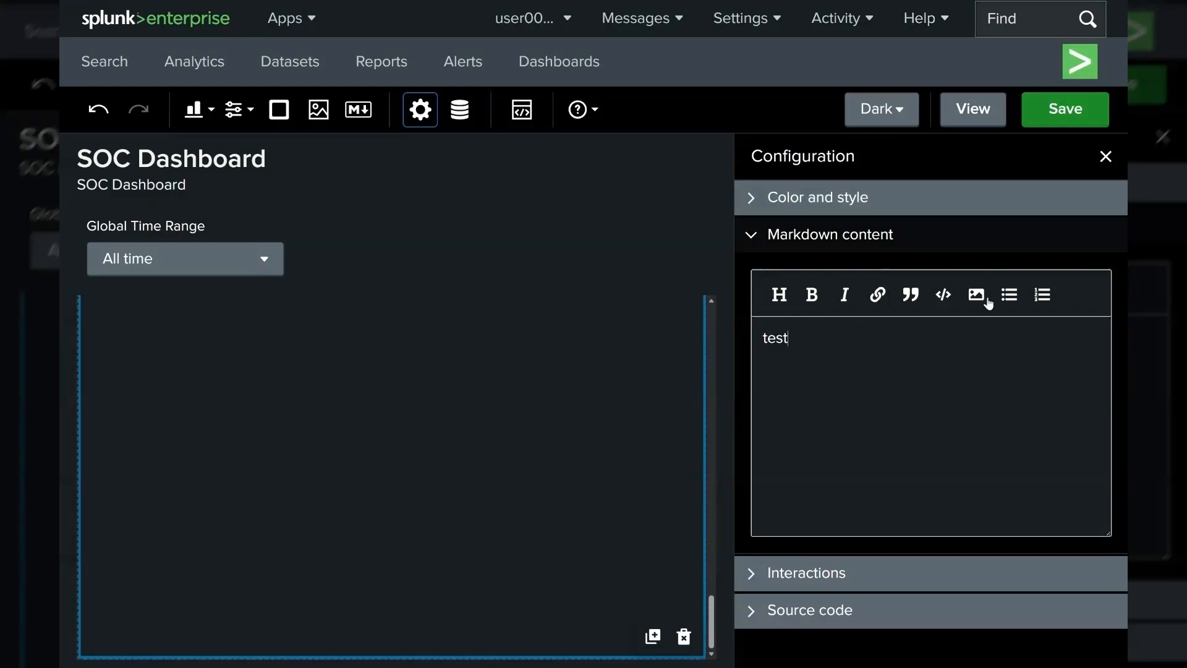
pyautogui.click(1046, 116)
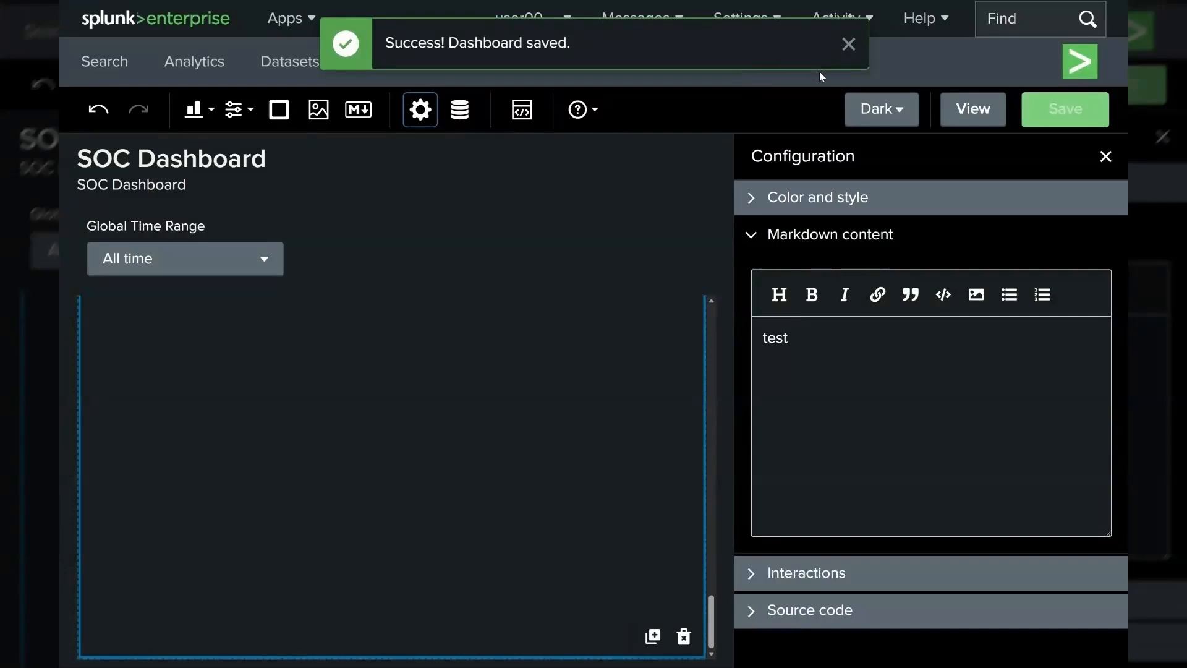
pyautogui.click(844, 46)
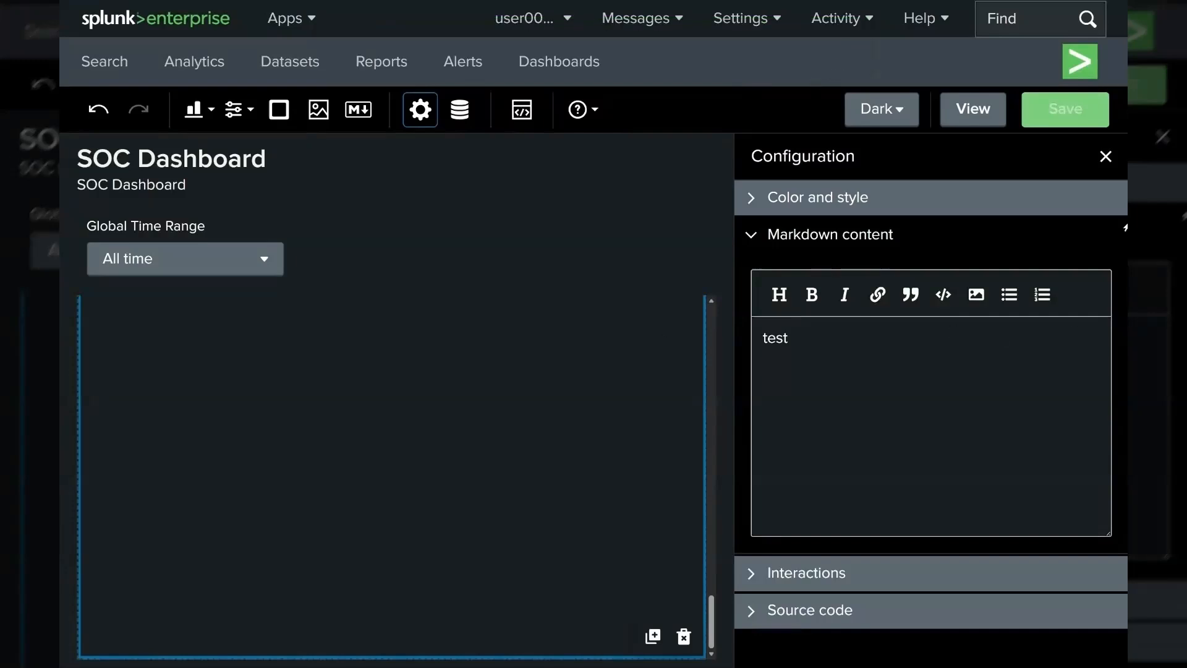
pyautogui.click(1105, 158)
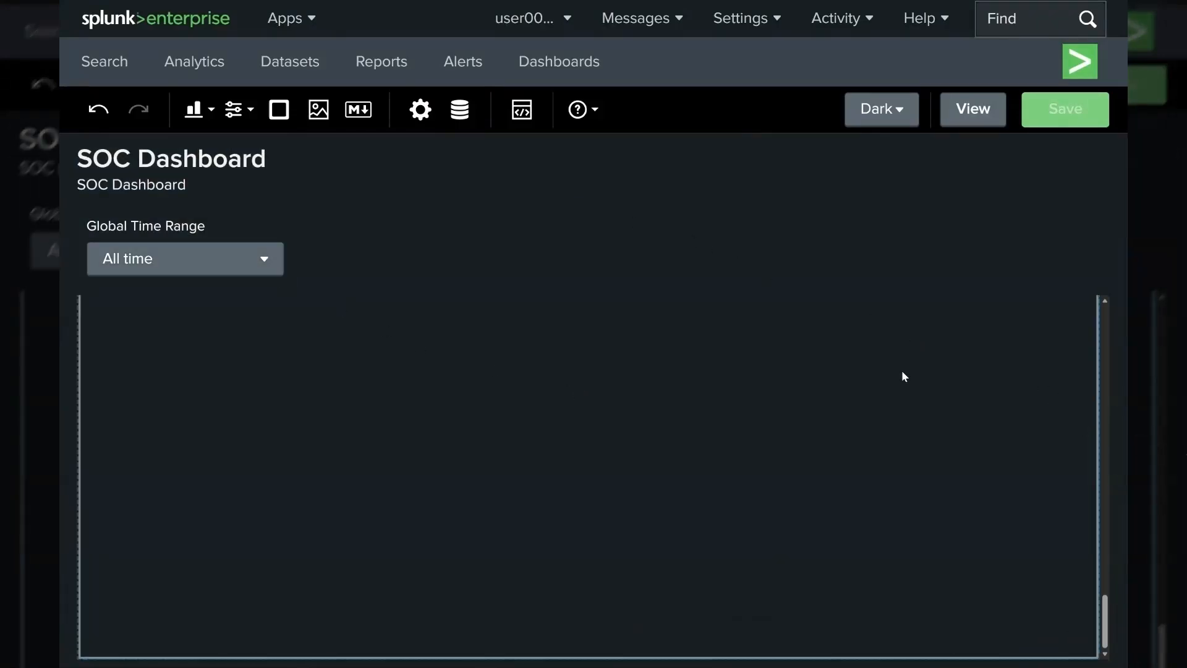
pyautogui.scroll(3, 901, 373)
pyautogui.scroll(-2, 866, 424)
pyautogui.scroll(2, 438, 390)
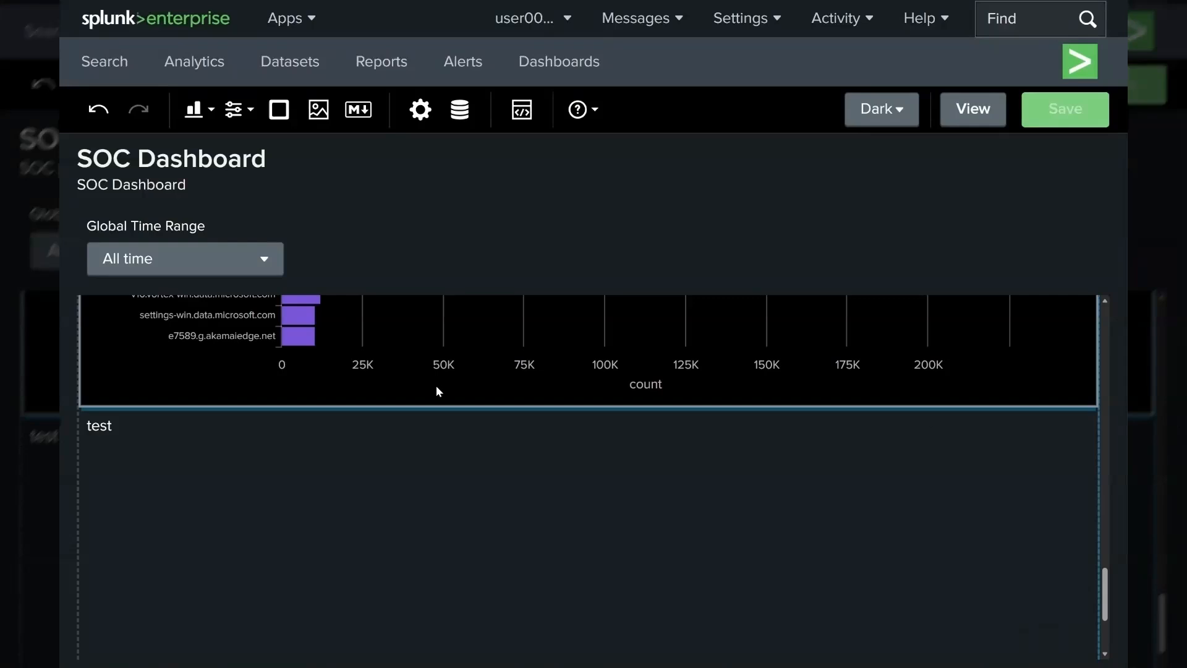
pyautogui.scroll(-2, 528, 418)
pyautogui.scroll(2, 528, 418)
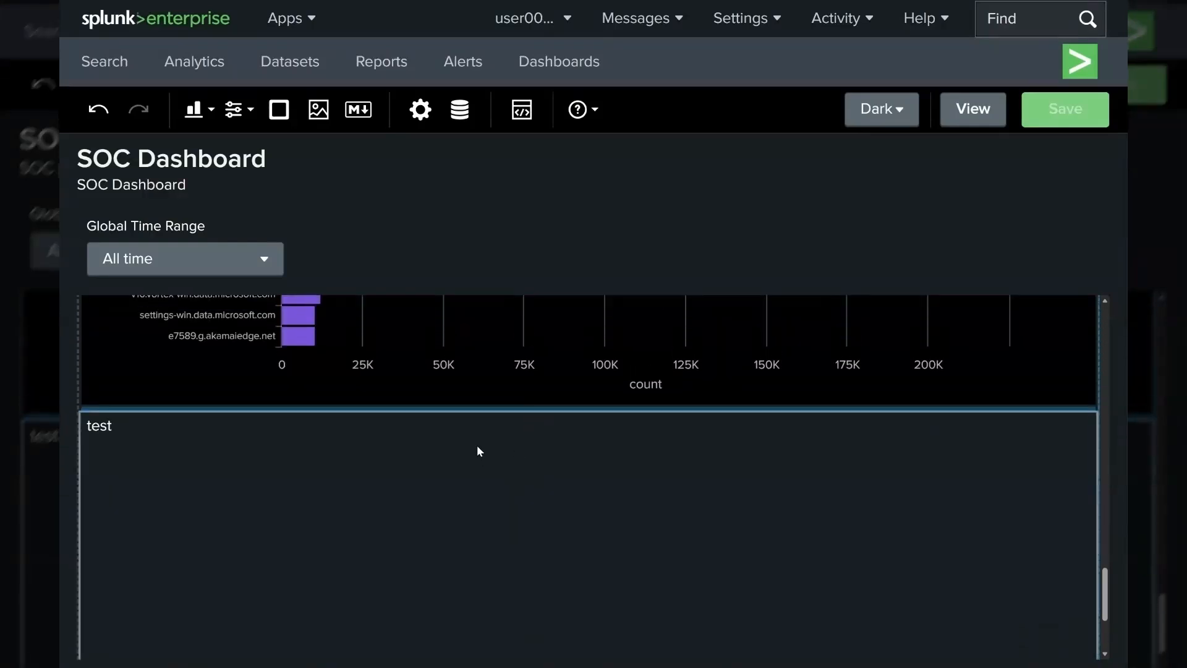
pyautogui.scroll(10, 742, 426)
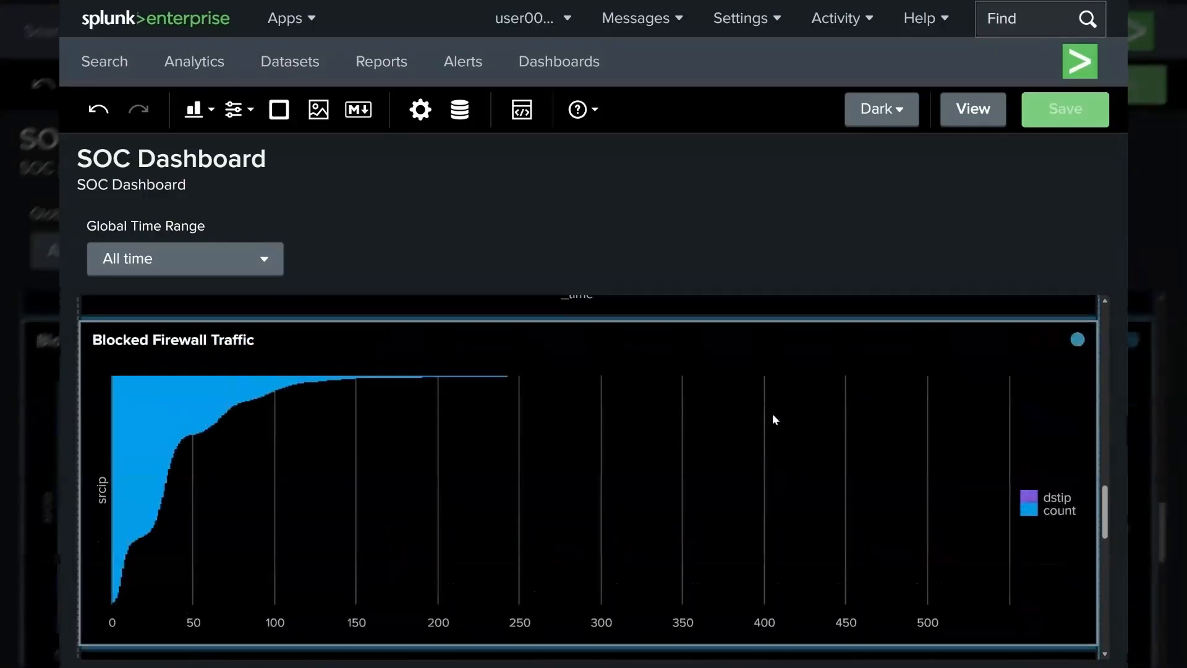
pyautogui.scroll(-10, 717, 353)
# Step: Switch the dashboard theme to Light and look through the panels in the new theme
pyautogui.click(875, 110)
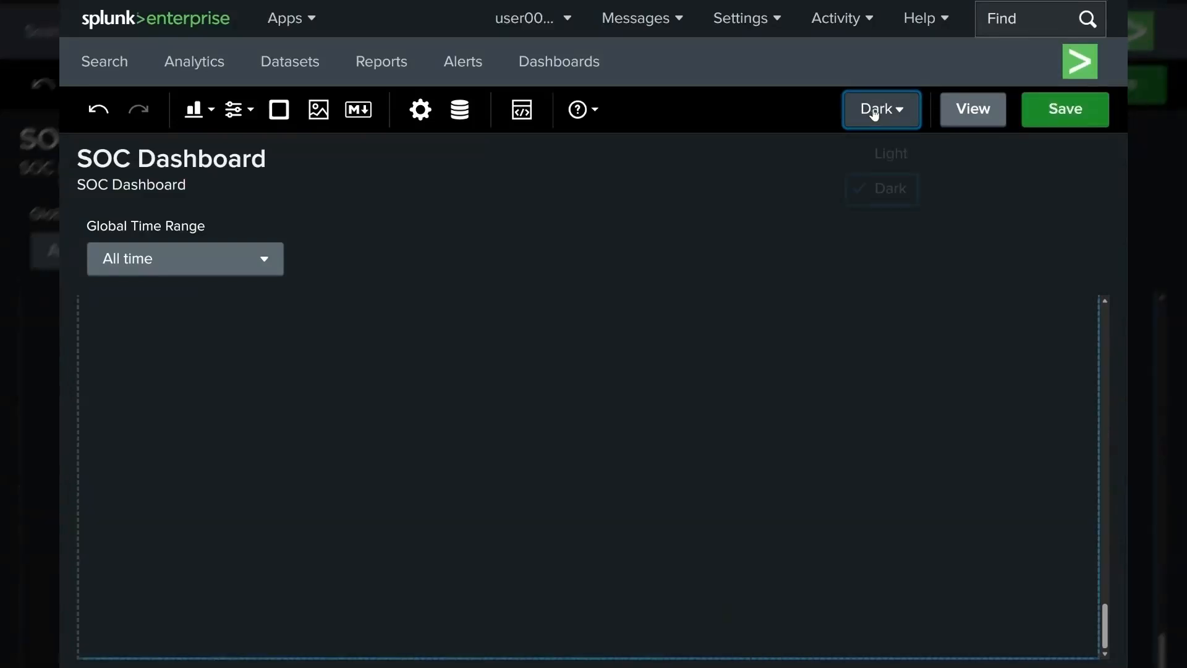
pyautogui.click(874, 152)
pyautogui.scroll(3, 767, 343)
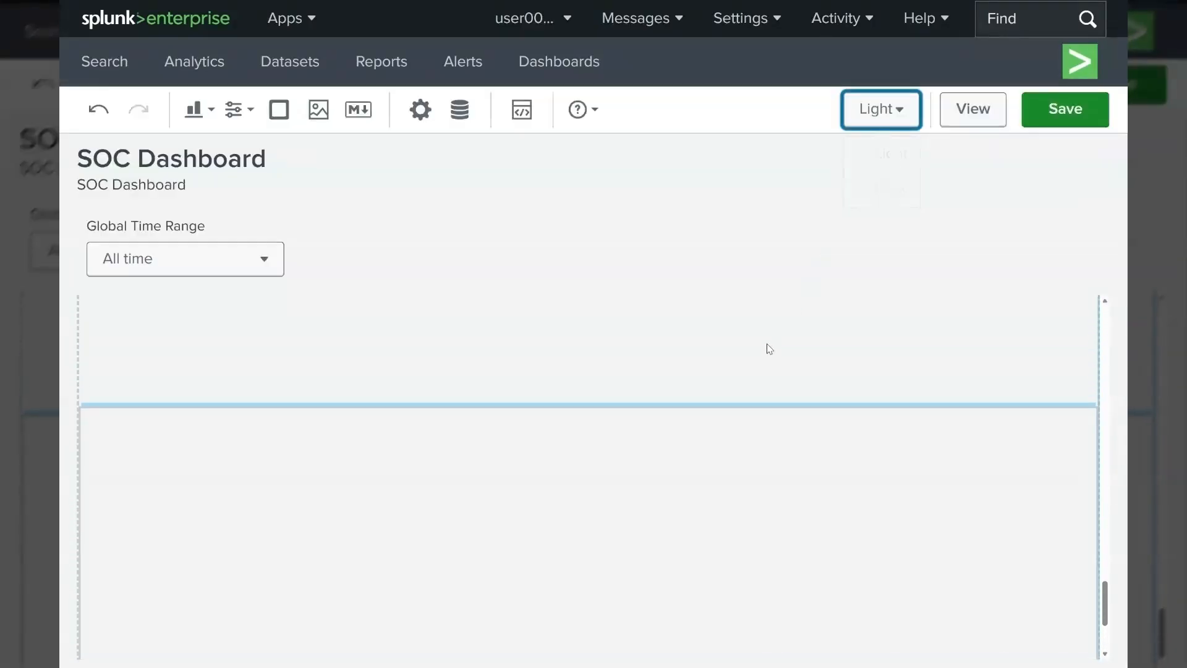
pyautogui.scroll(10, 795, 336)
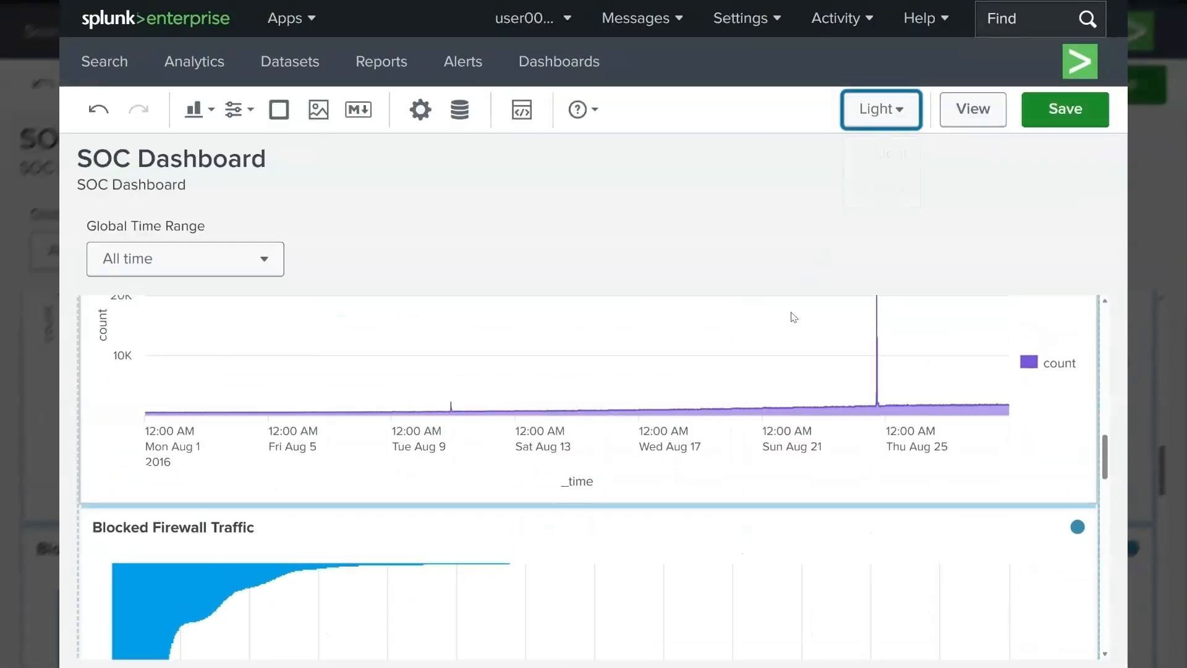
pyautogui.scroll(3, 789, 300)
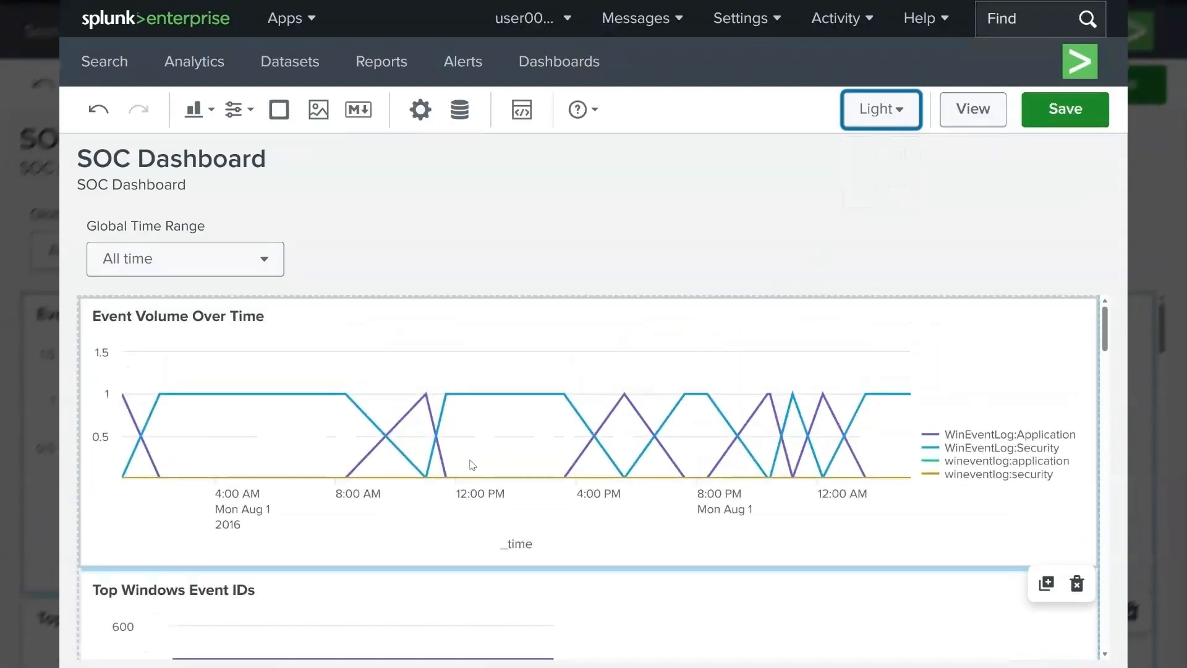
pyautogui.scroll(-2, 545, 431)
pyautogui.scroll(-6, 545, 430)
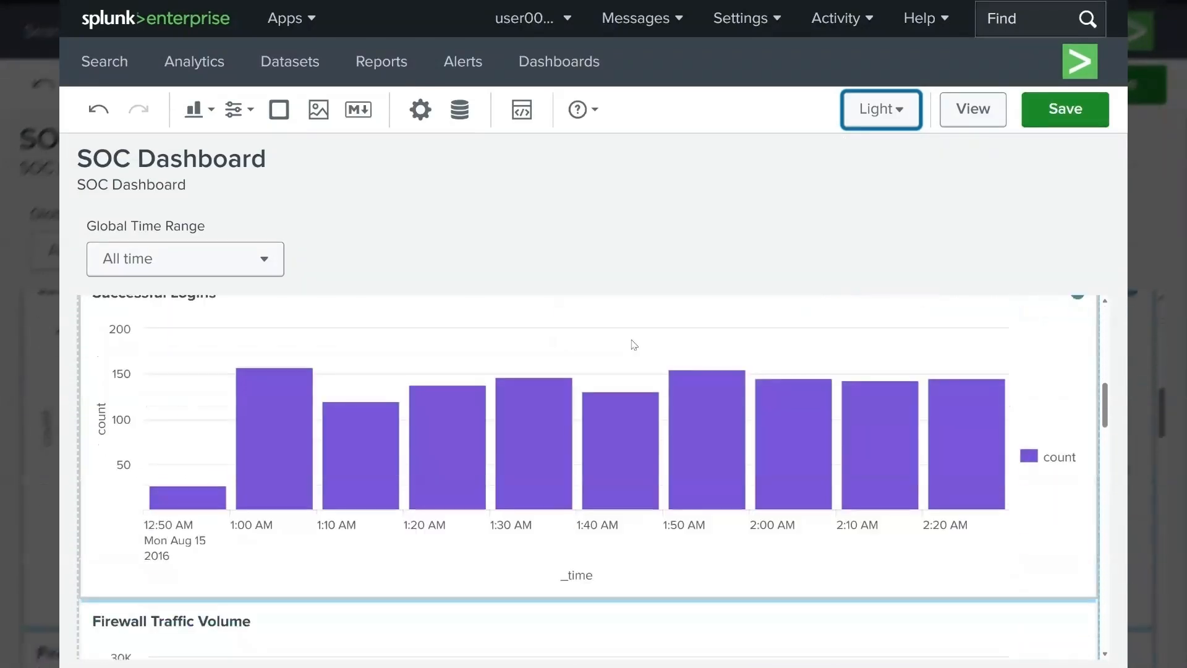
pyautogui.scroll(-15, 560, 474)
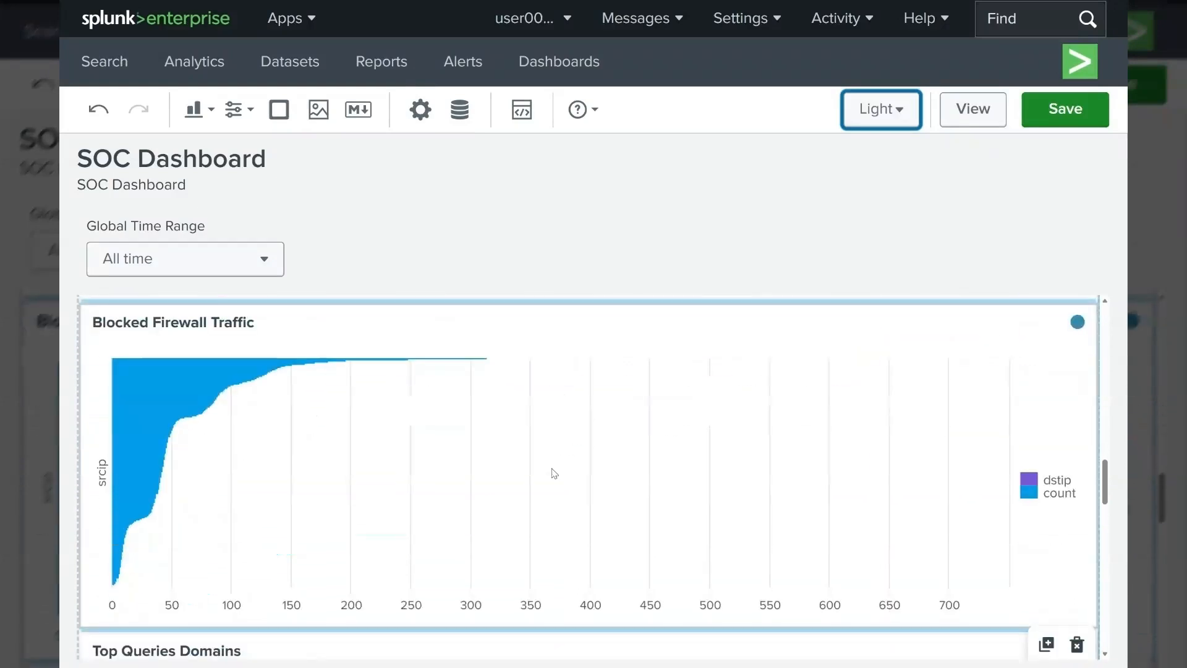
pyautogui.scroll(6, 540, 476)
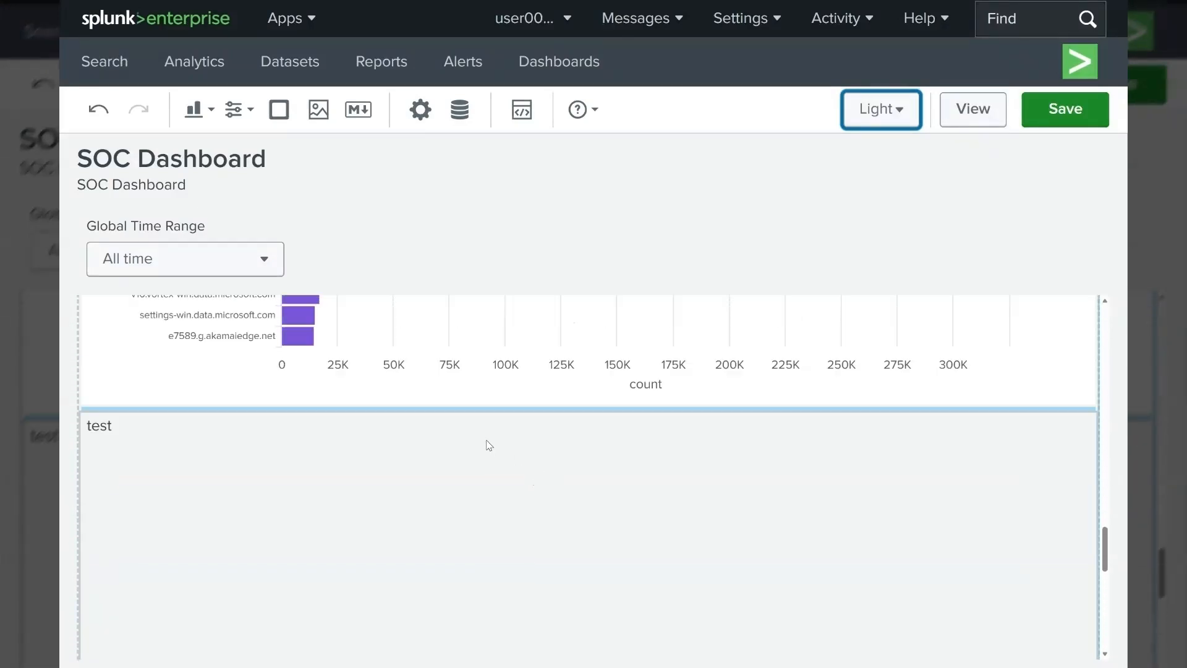
# Step: Inspect the configuration of the Top Queries Domains chart in the dashboard editor and close it without making changes
pyautogui.click(490, 506)
pyautogui.scroll(-4, 567, 482)
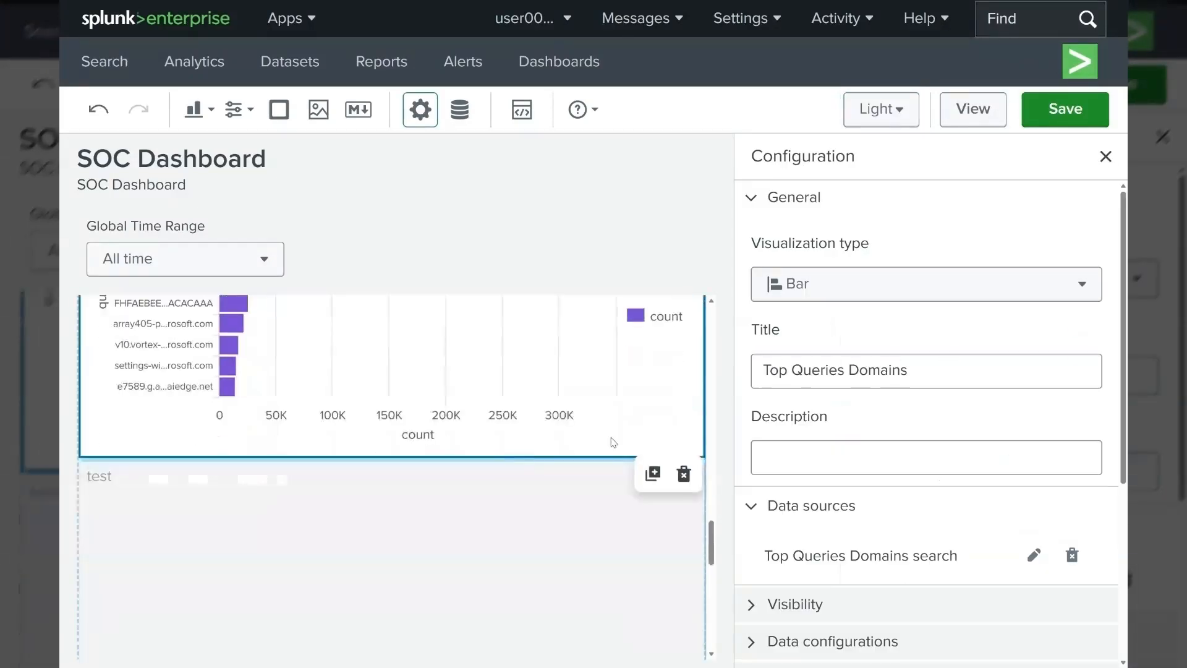
pyautogui.click(1106, 156)
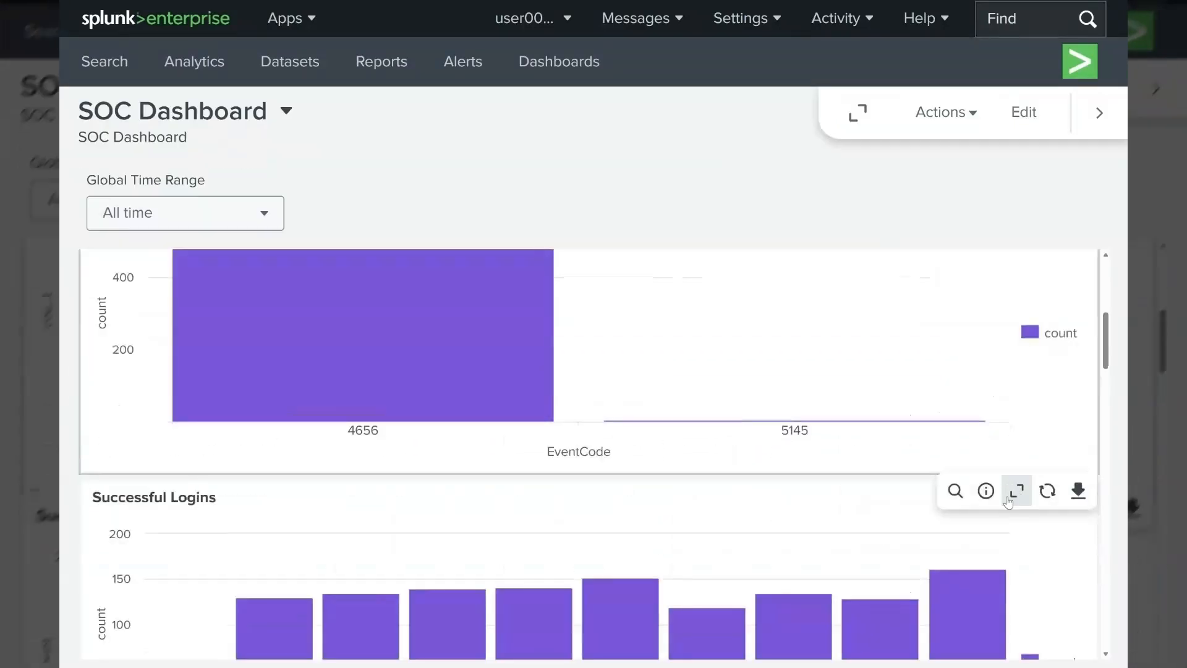
# Step: Open the search behind the Top Windows Event IDs panel and look through its statistics by EventCode
pyautogui.click(956, 491)
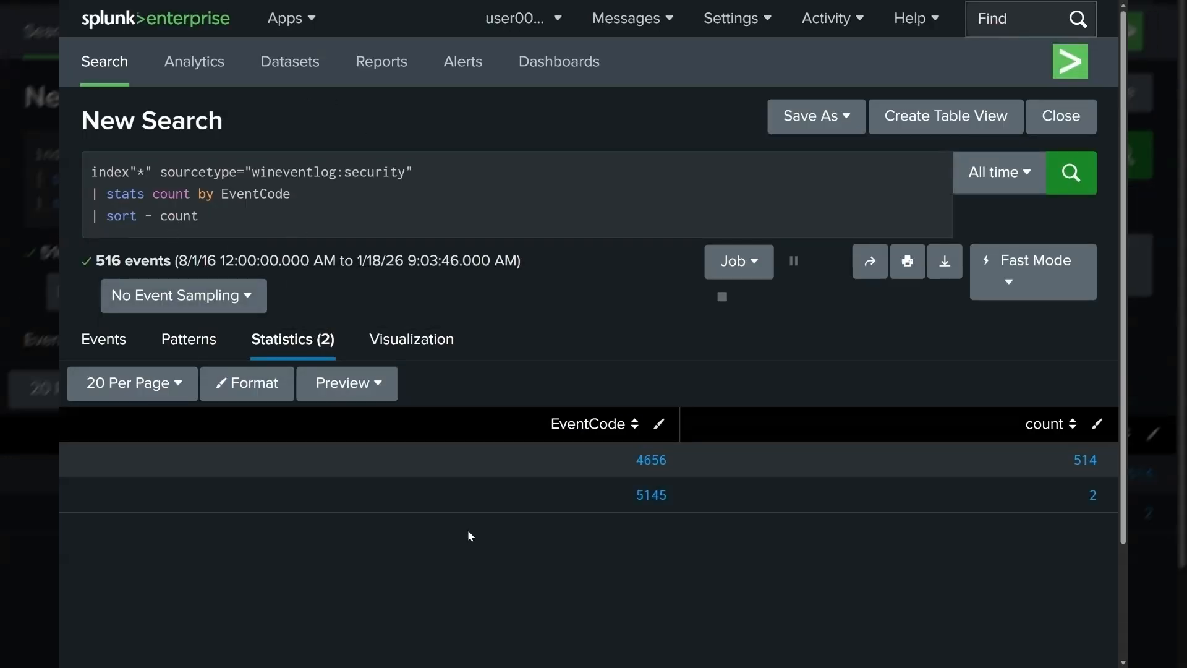
pyautogui.scroll(-2, 305, 551)
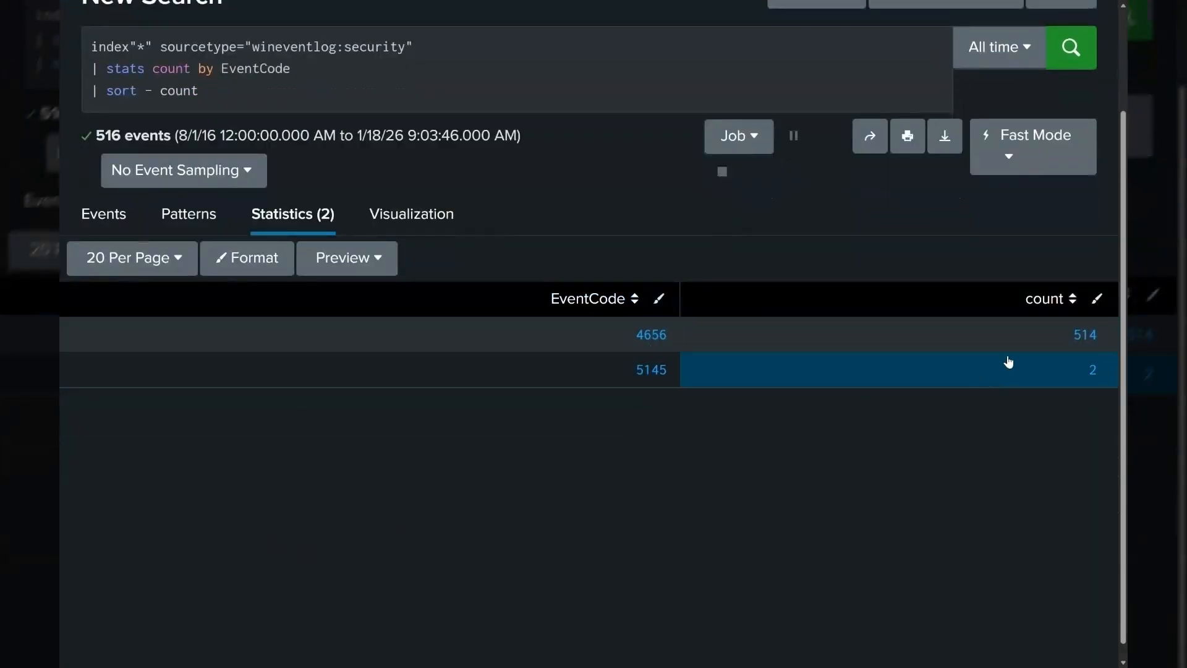
pyautogui.scroll(2, 473, 252)
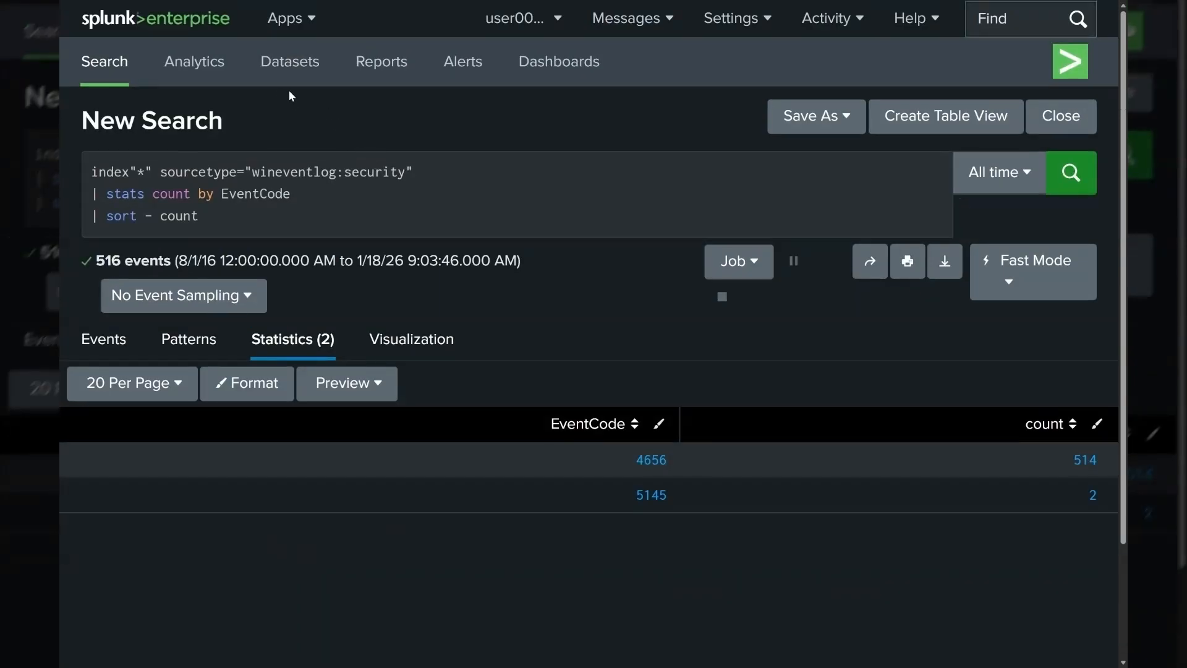
# Step: Go to the list of dashboards and filter it by "SOC"
pyautogui.click(559, 62)
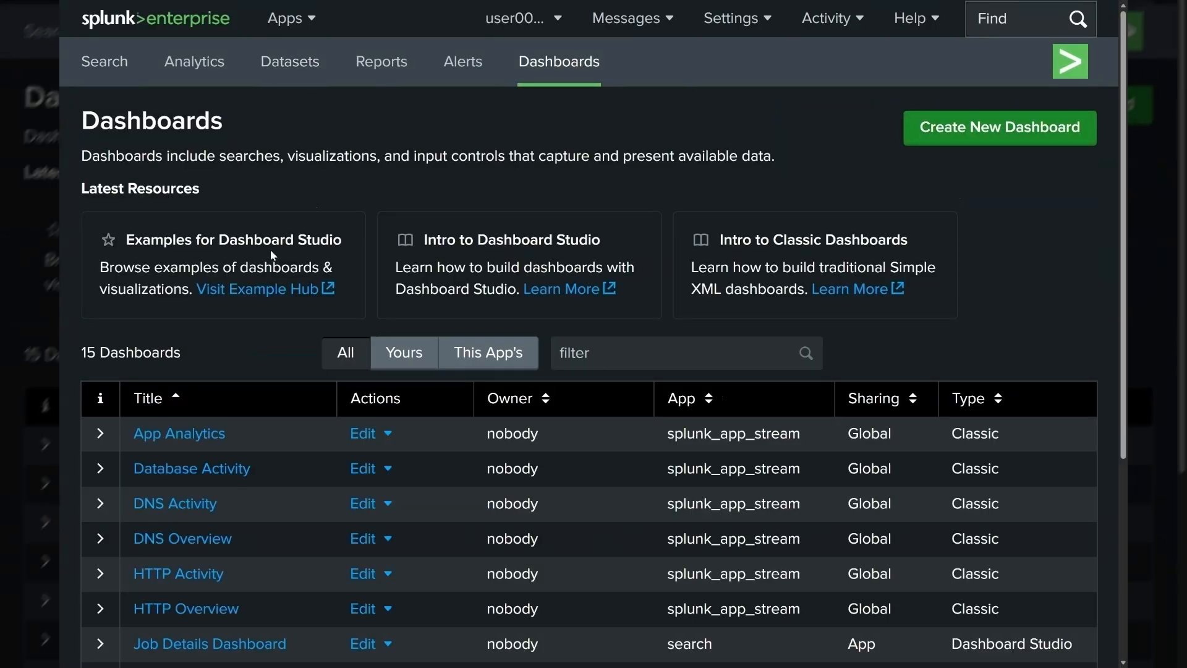
pyautogui.click(603, 351)
pyautogui.scroll(-4, 317, 347)
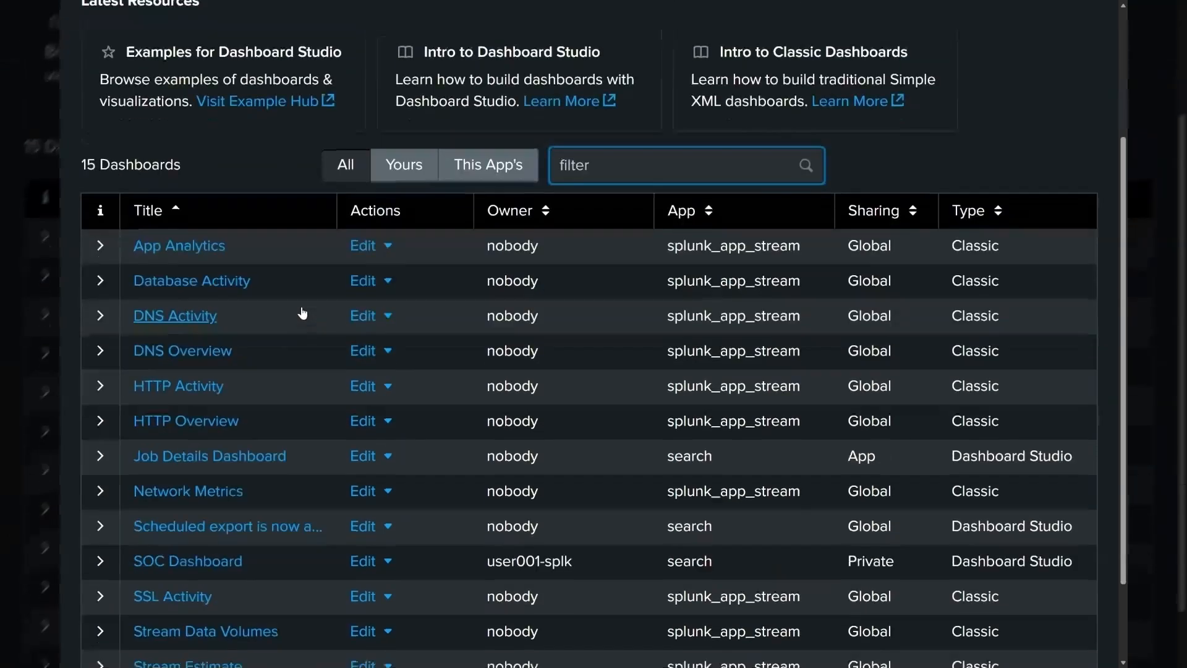
pyautogui.scroll(2, 322, 394)
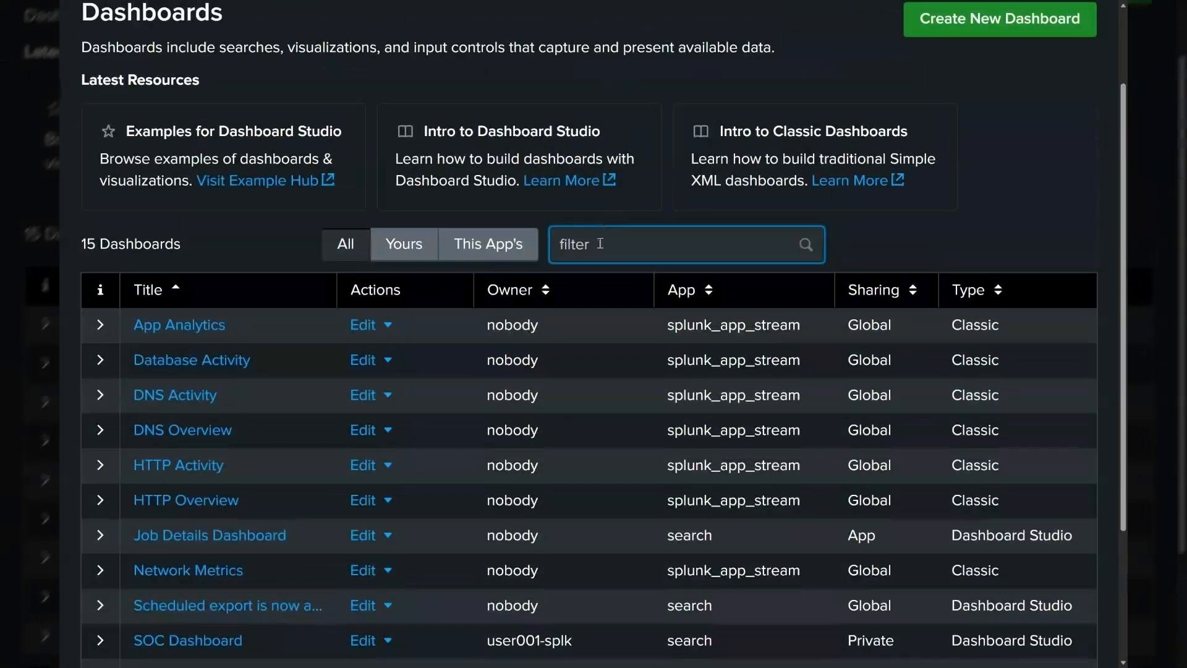
pyautogui.write('SOC')
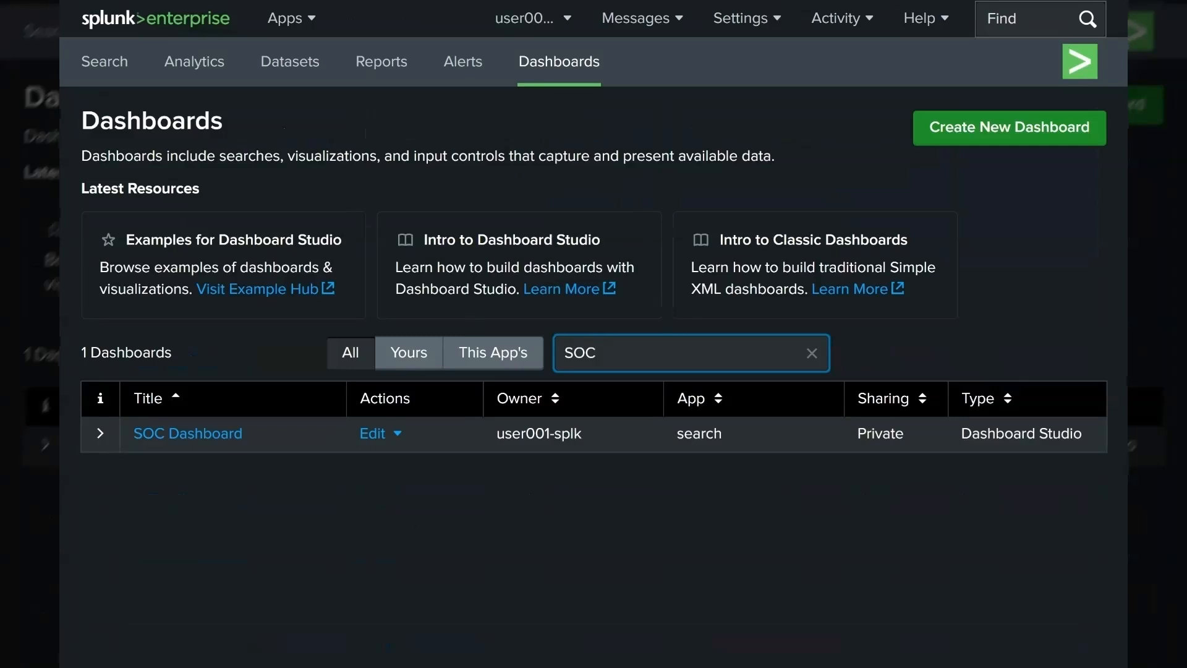
# Step: Expand the SOC Dashboard entry's details and check its available edit actions and sharing setting
pyautogui.click(99, 433)
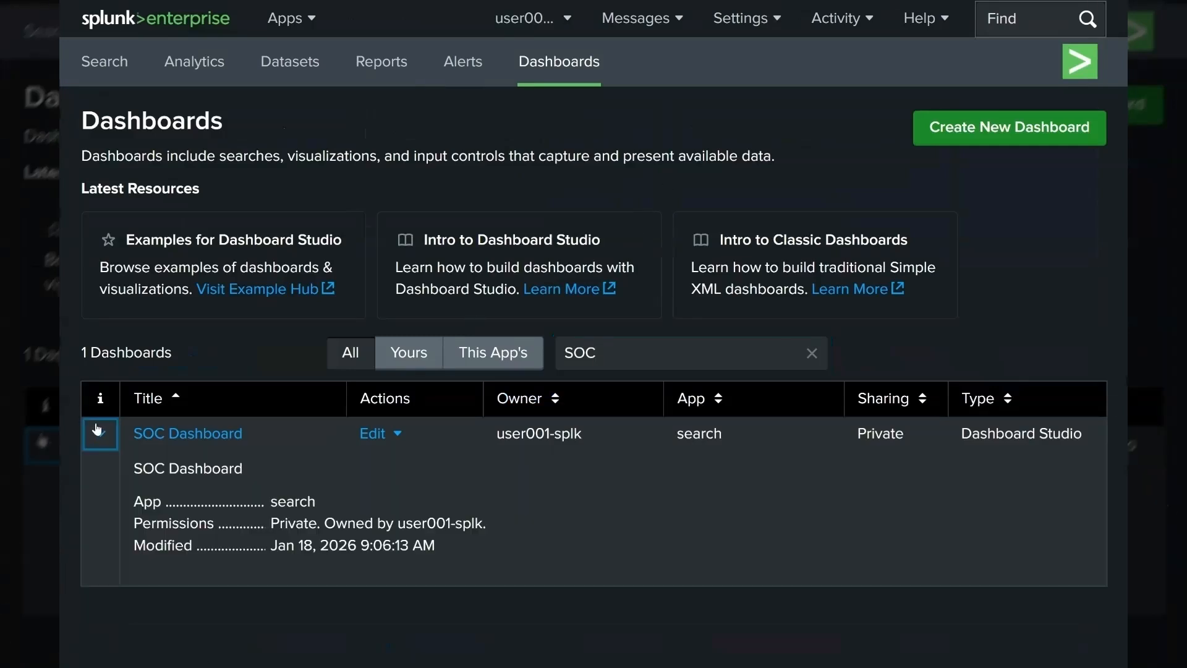
pyautogui.click(377, 434)
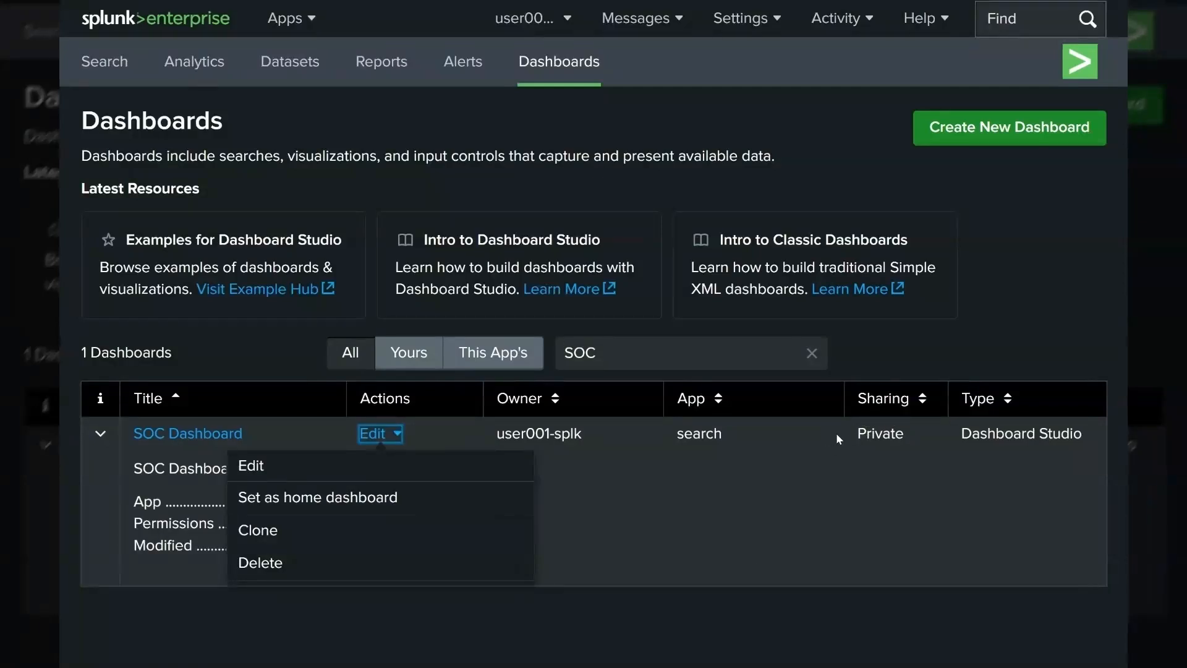
pyautogui.click(880, 453)
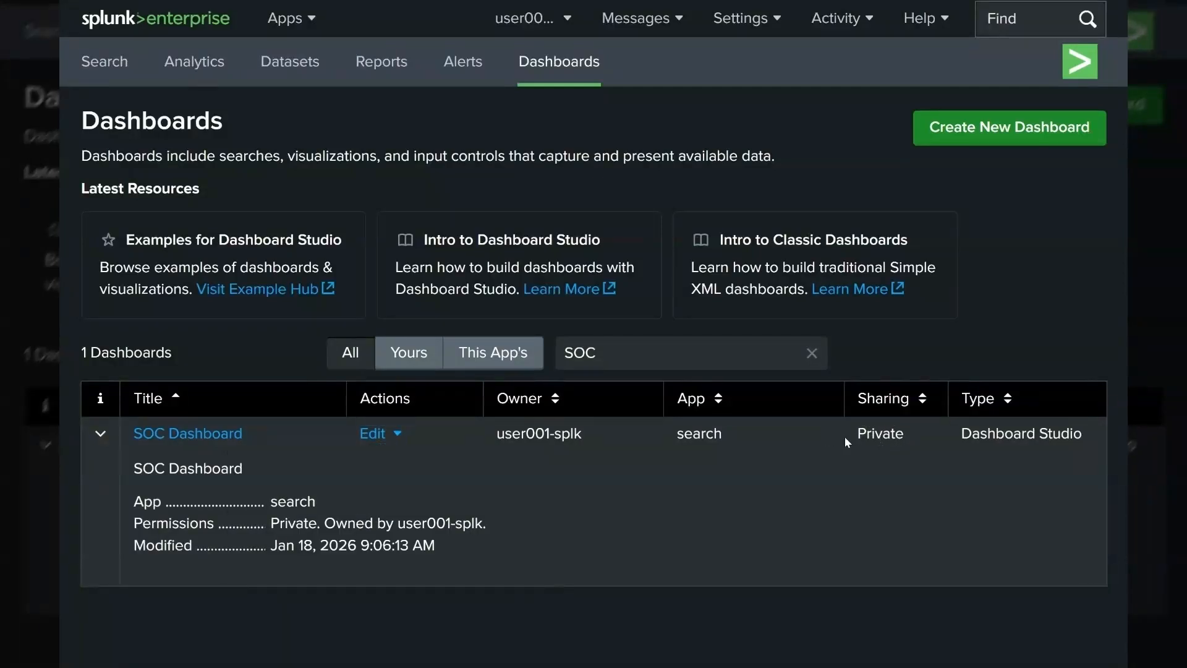
pyautogui.moveTo(845, 442); pyautogui.dragTo(909, 436)
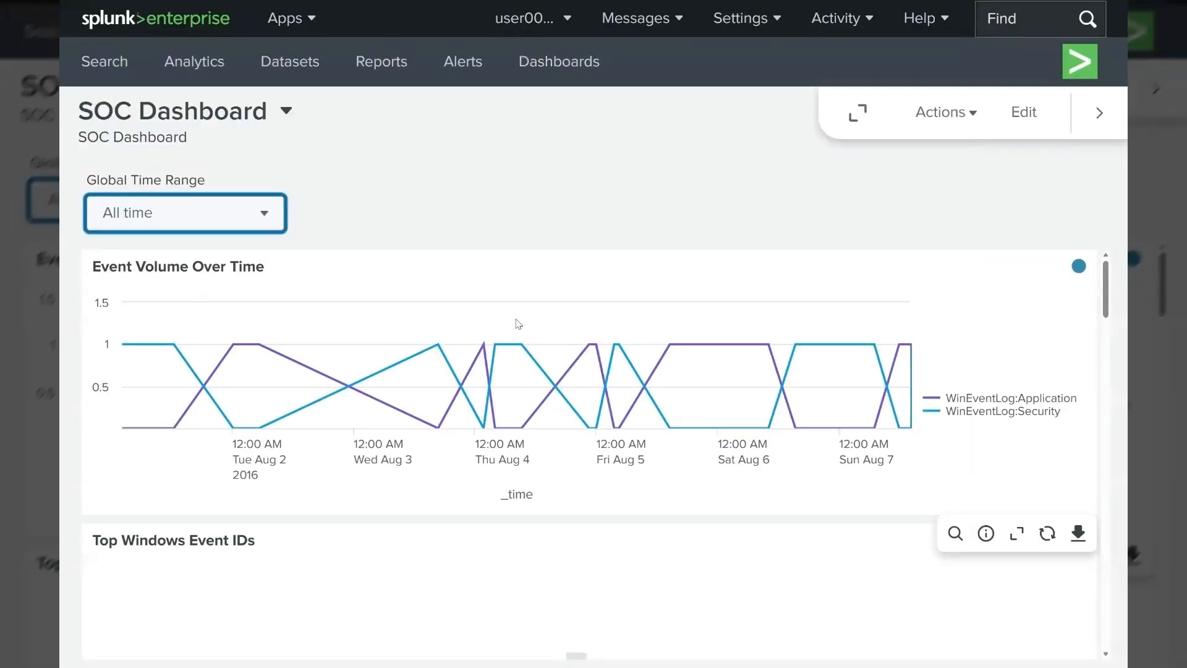
# Step: Look through the SOC Dashboard panels from Event Volume Over Time down to Successful Logins
pyautogui.scroll(-4, 797, 440)
pyautogui.scroll(-3, 797, 440)
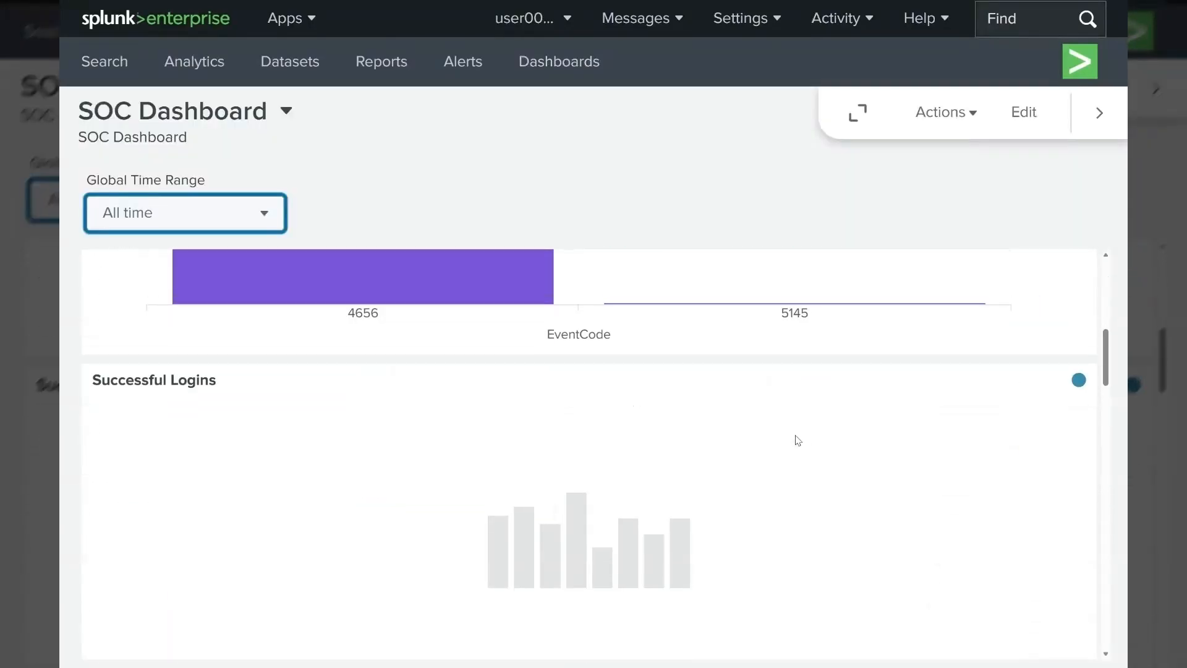
pyautogui.scroll(6, 795, 436)
pyautogui.scroll(-1, 787, 424)
pyautogui.scroll(-4, 786, 423)
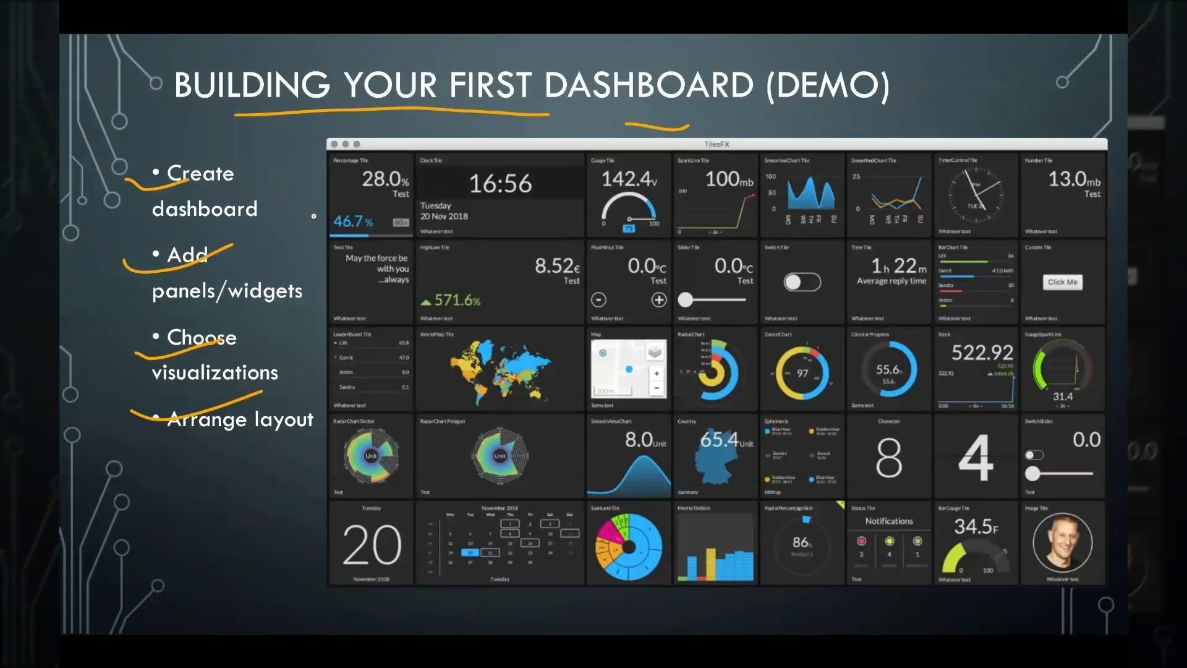
pyautogui.press('Right')
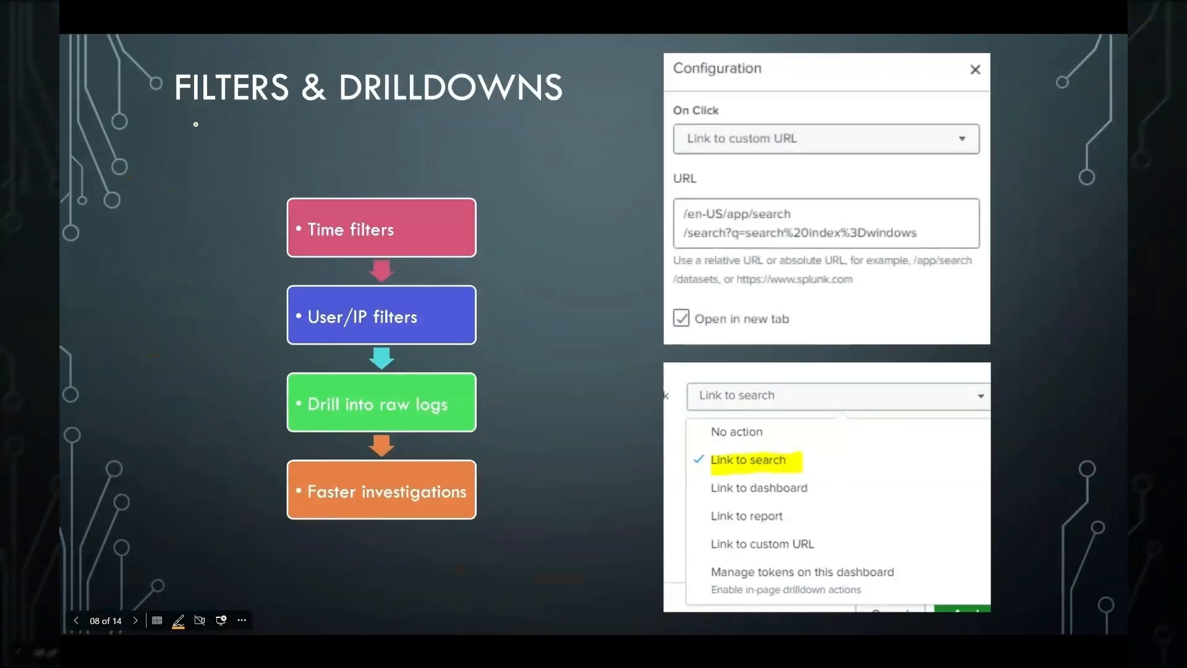